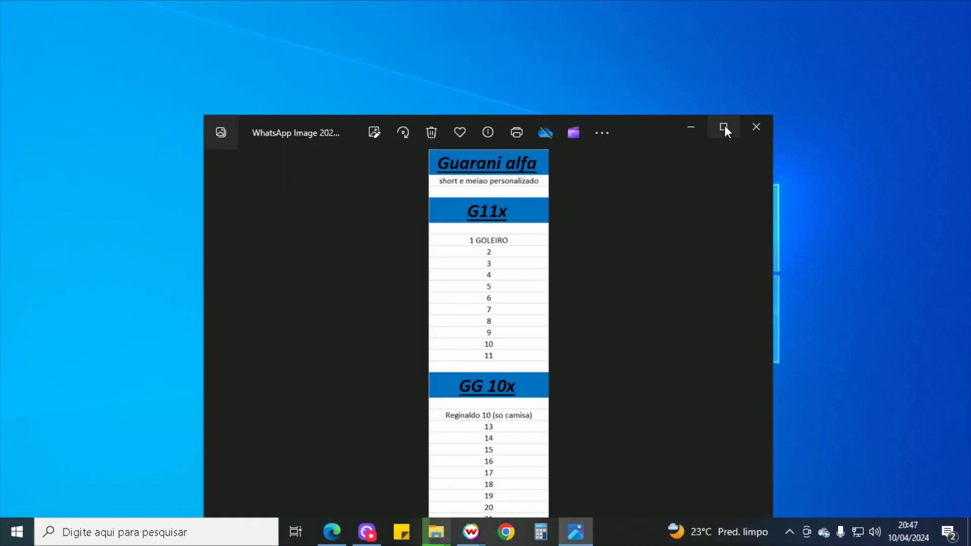
Open guarani alfa.cdr, accepting the suggested permanent font substitutions and opening the automatic backup files.
left_click(724, 128)
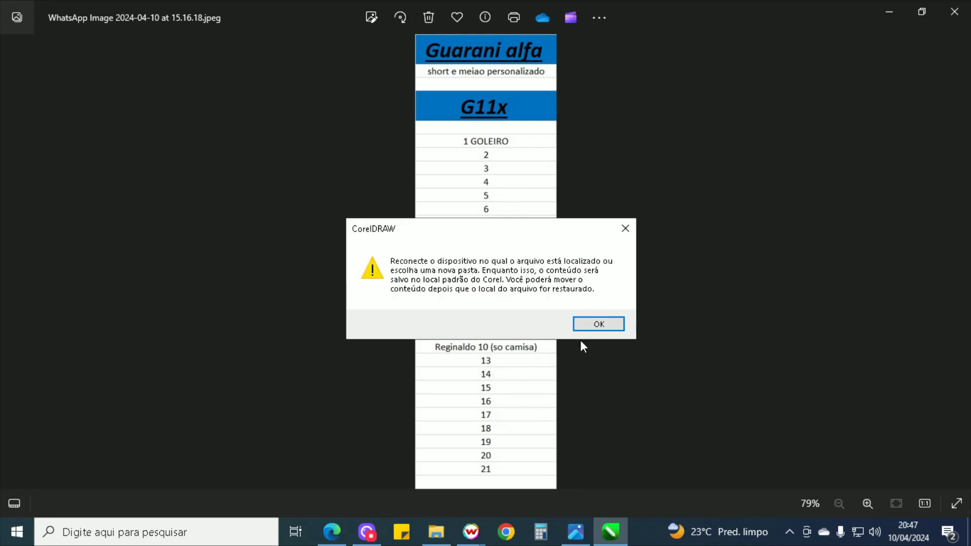
left_click(598, 325)
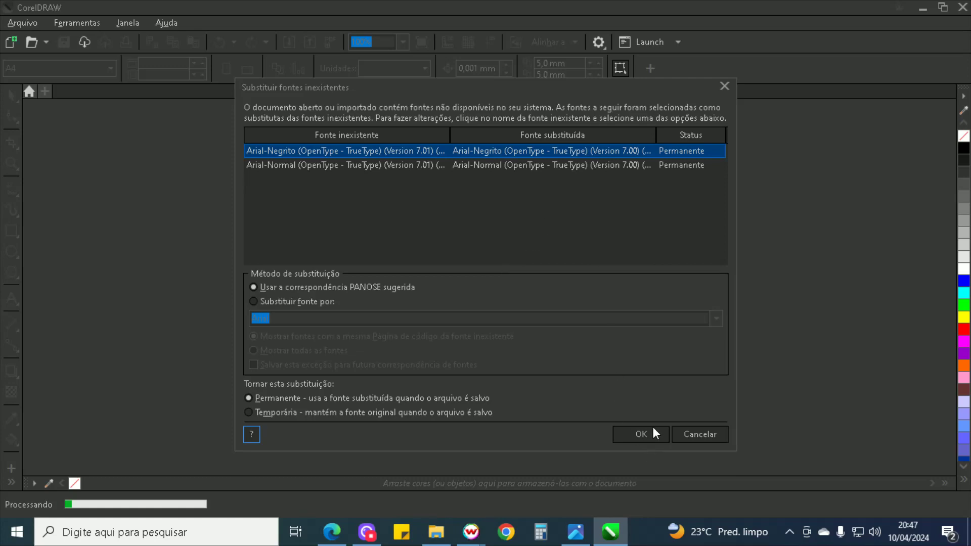
left_click(640, 434)
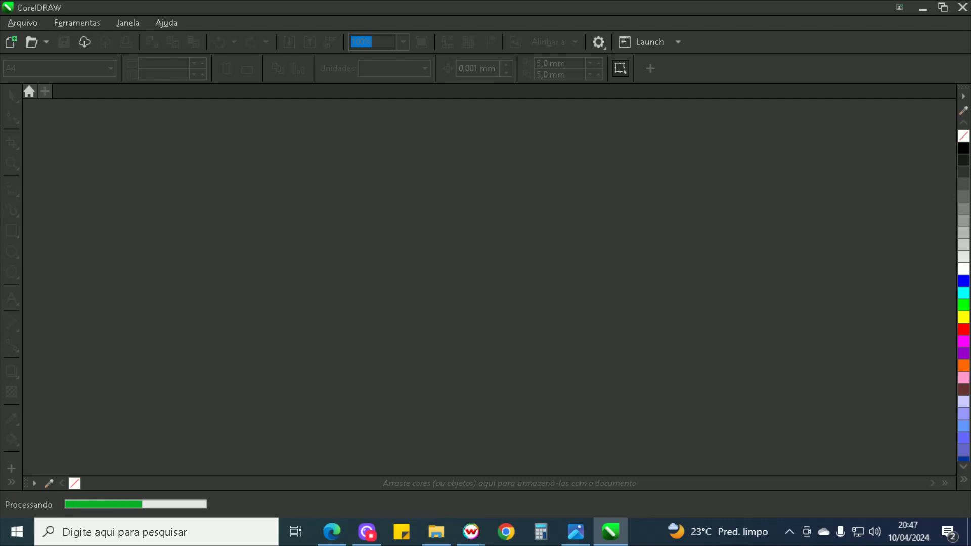
left_click(436, 531)
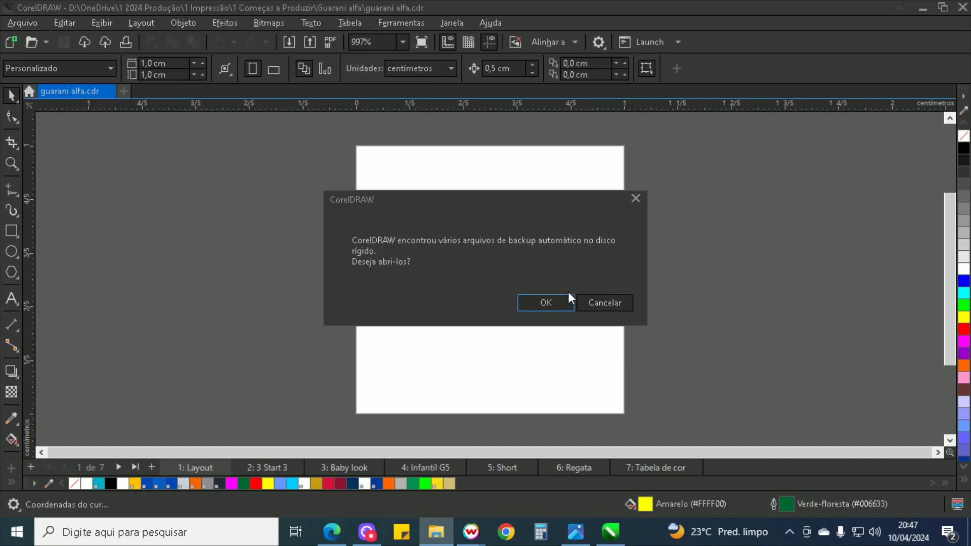
left_click(554, 303)
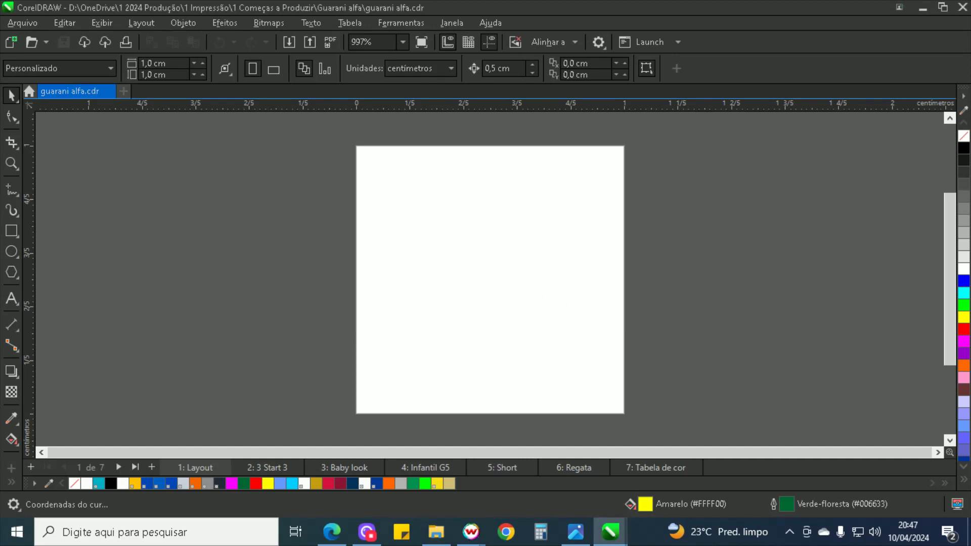
Review the shirt sizes and numbers in the Guarani alfa order list image and return to the drawing.
left_click(575, 532)
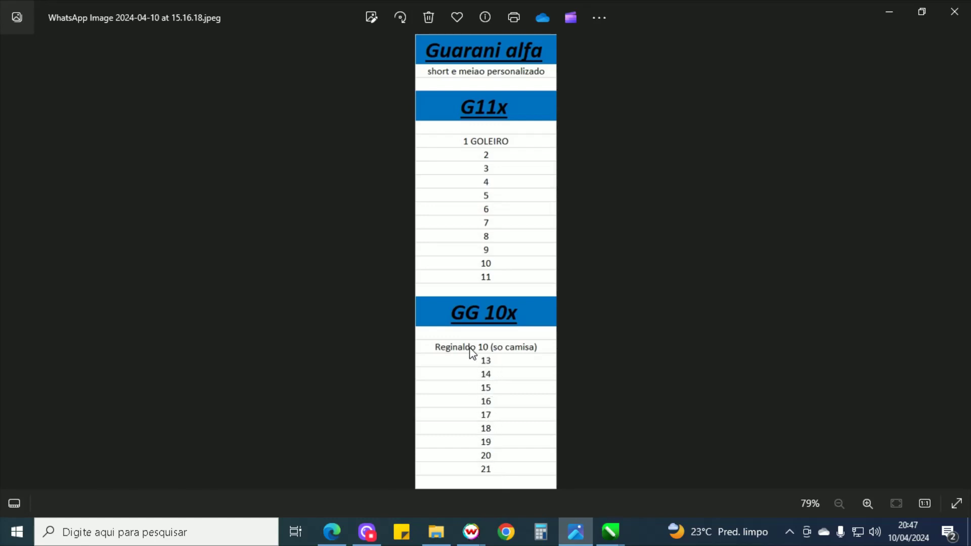
left_click(886, 11)
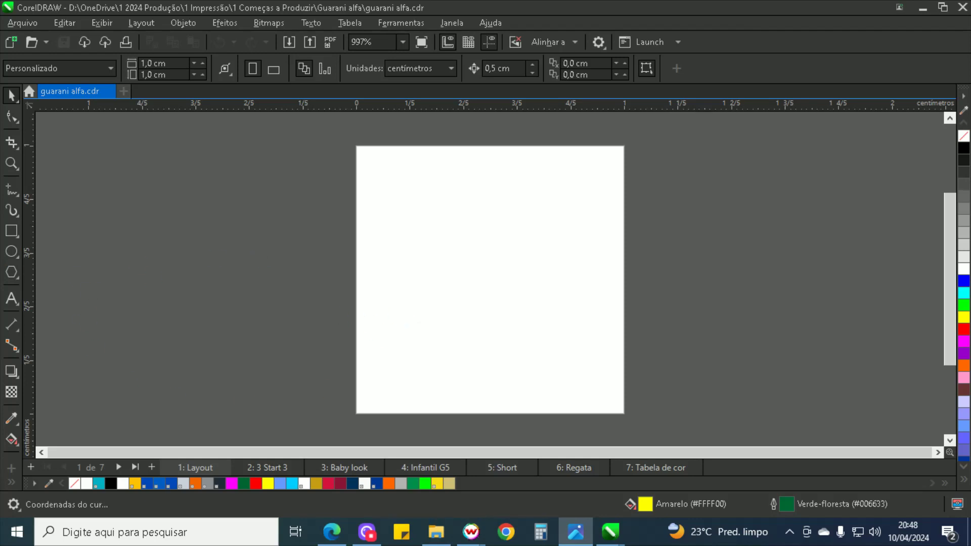
left_click(576, 540)
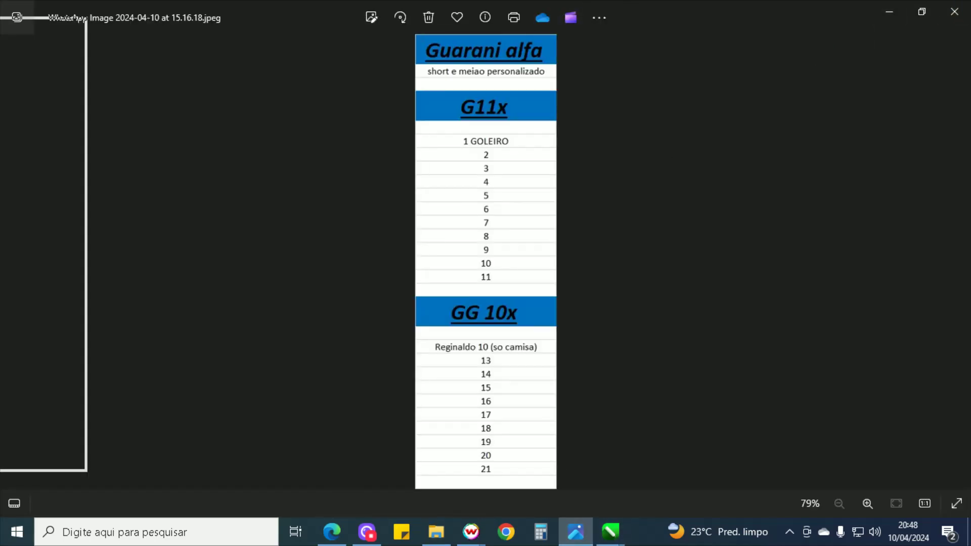
key("alt+Tab")
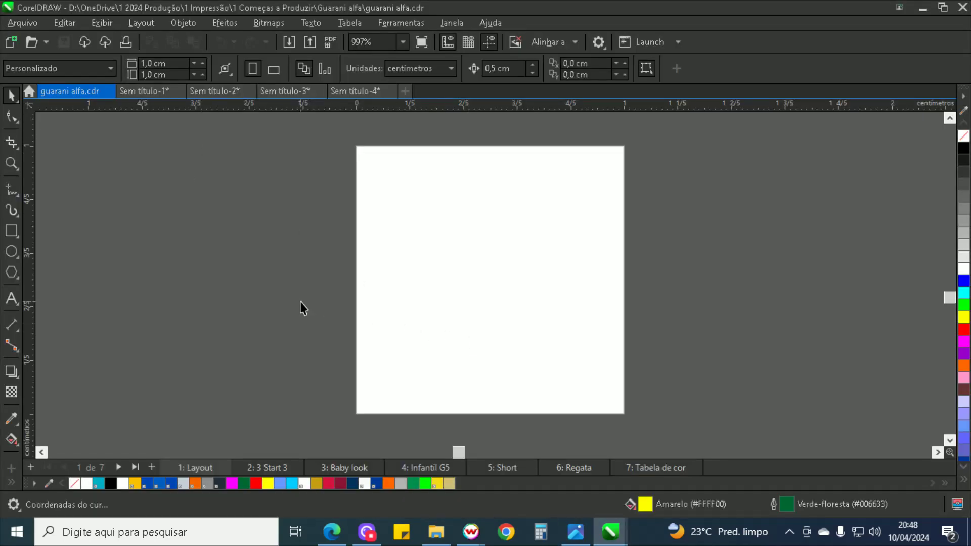
Go to the 3 Start 3 page and find the yellow Guarani E.C shirt pieces.
key("F4")
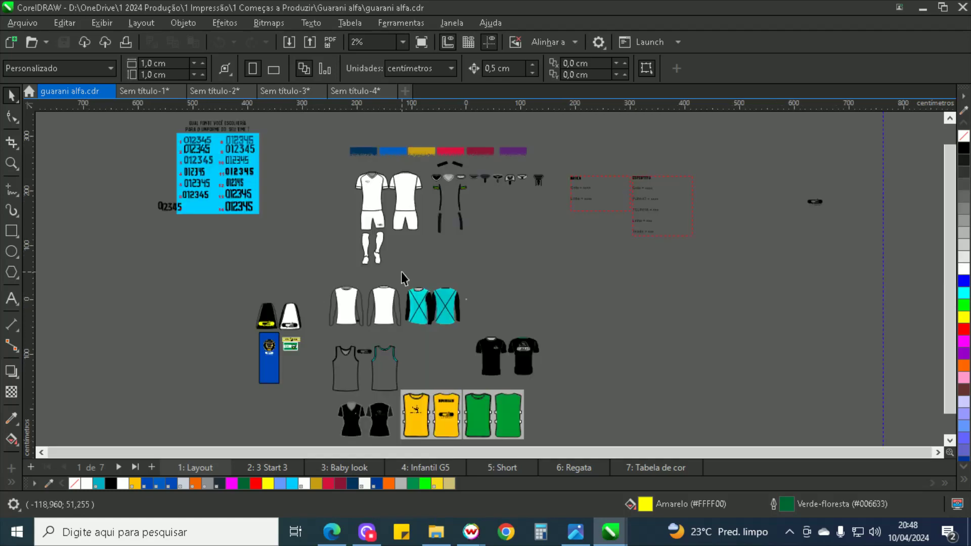
left_click(276, 468)
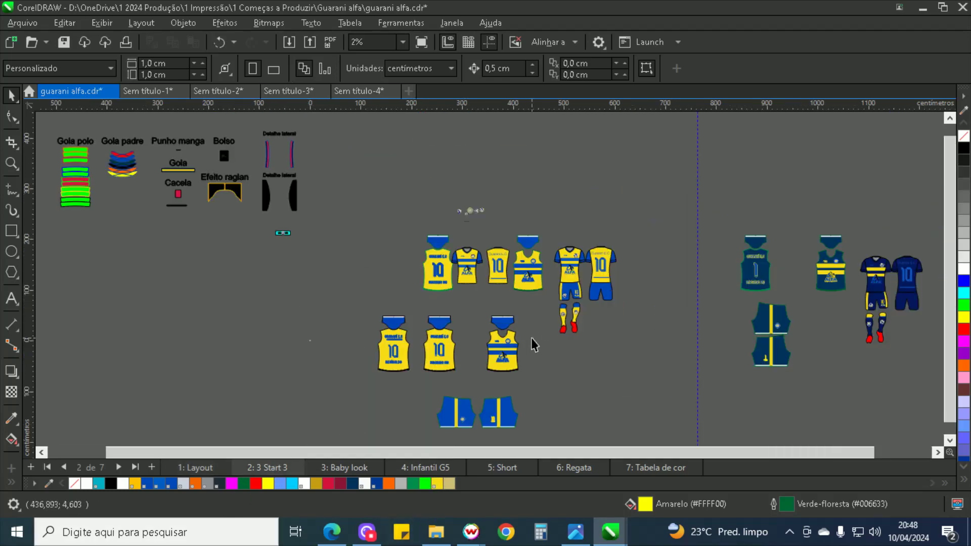
scroll(489, 273, "up", 1)
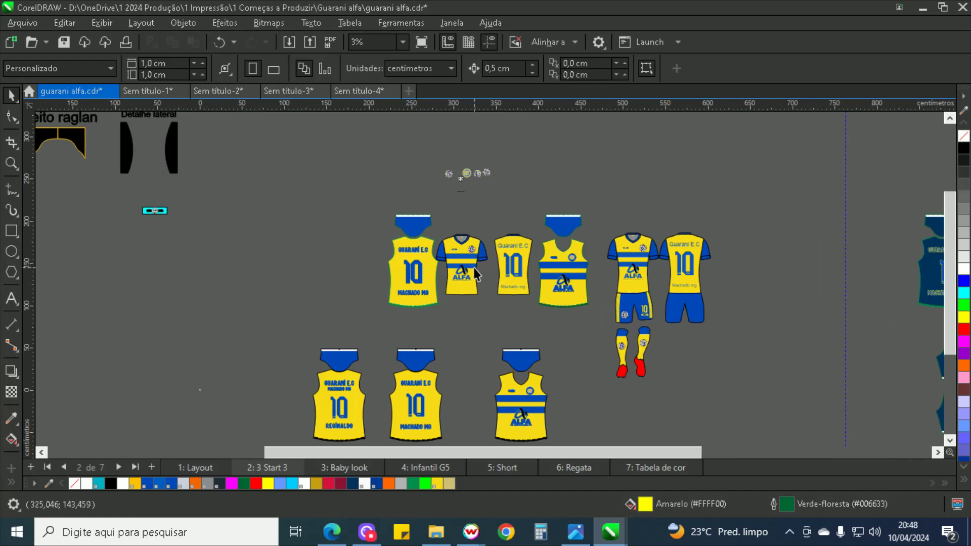
scroll(399, 295, "up", 2)
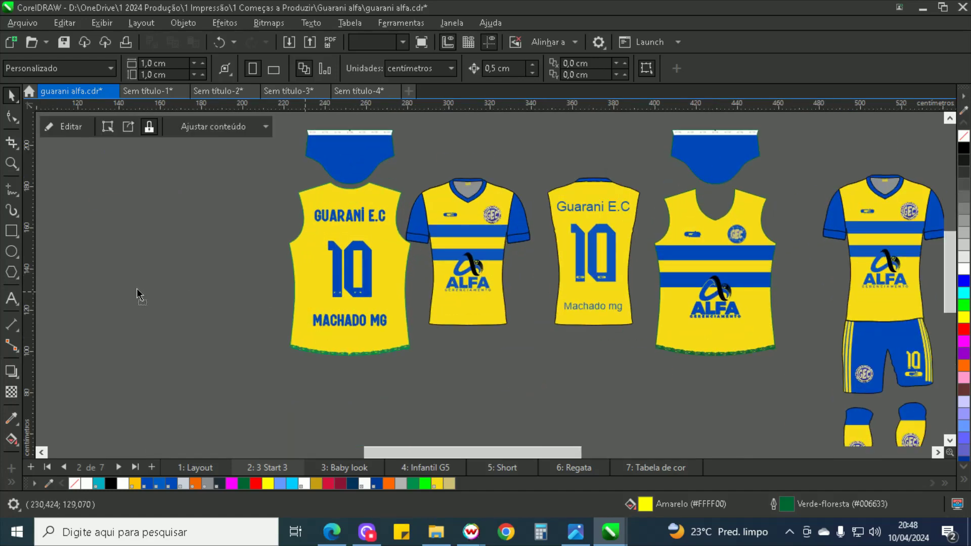
left_click_drag(137, 296, 137, 297)
key("ctrl+z")
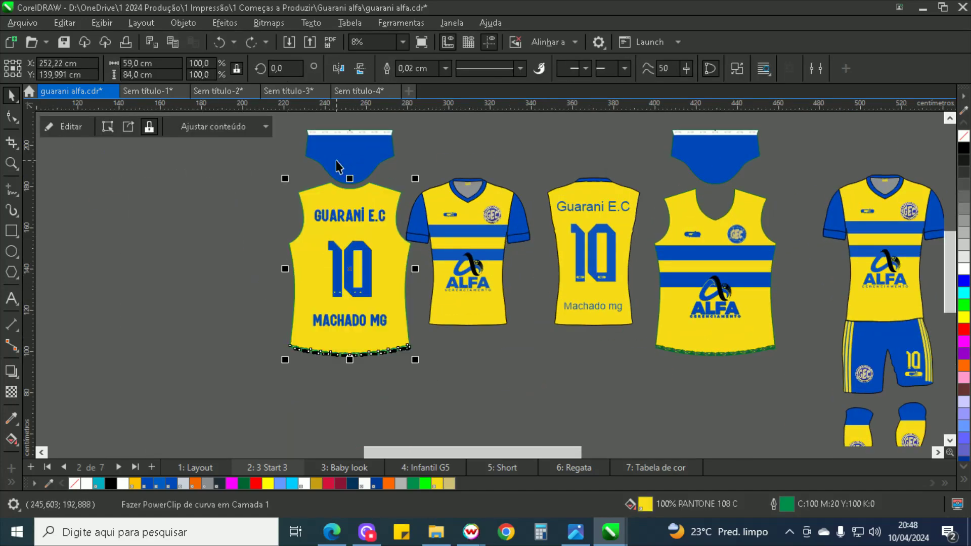
left_click_drag(302, 260, 172, 259)
key("ctrl+z")
Group the yellow shirt back with the blue piece above it and send the group behind the number 10.
left_click(377, 152, "shift")
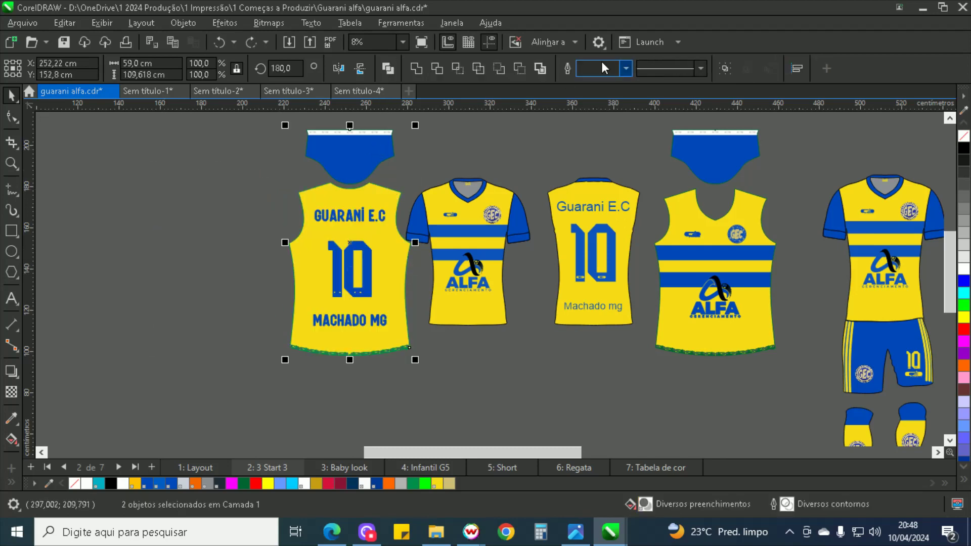
left_click(728, 70)
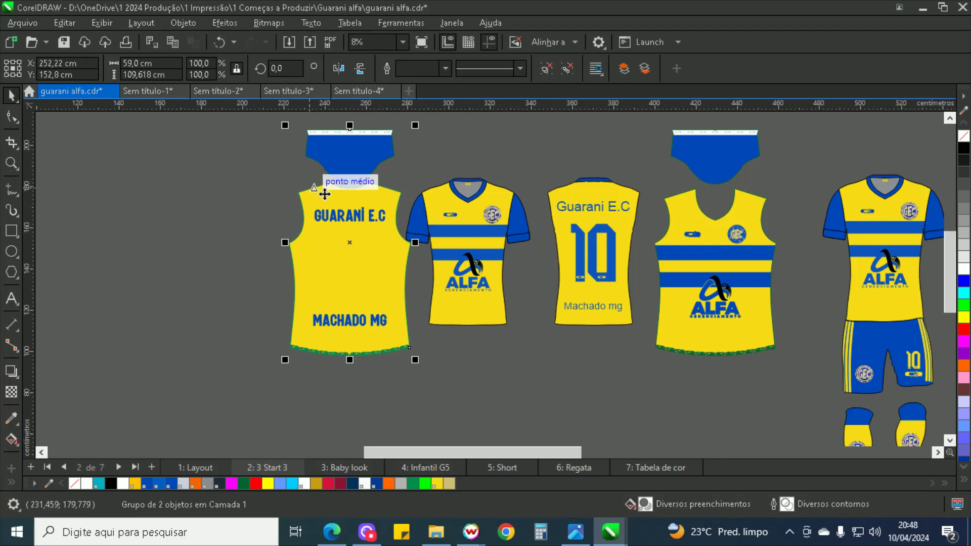
key("Escape")
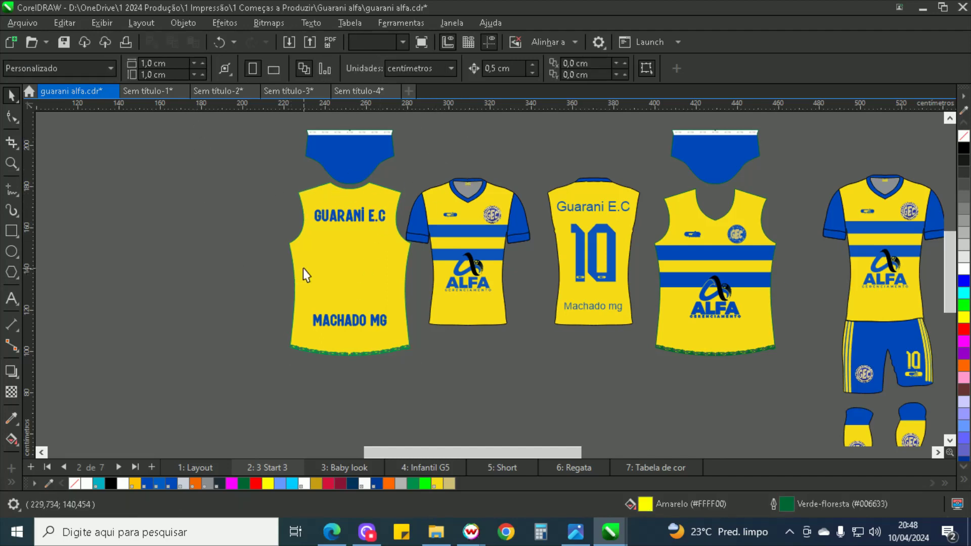
left_click(302, 263)
key("ctrl+End")
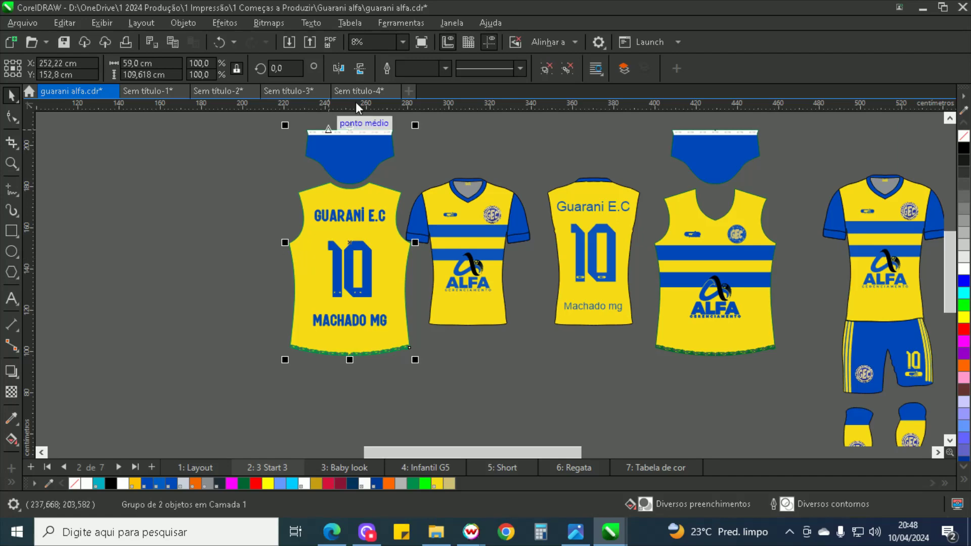
left_click(462, 142)
Inspect the logos inside the number 10 on the shirt back and set the number to no outline.
scroll(354, 298, "up", 8)
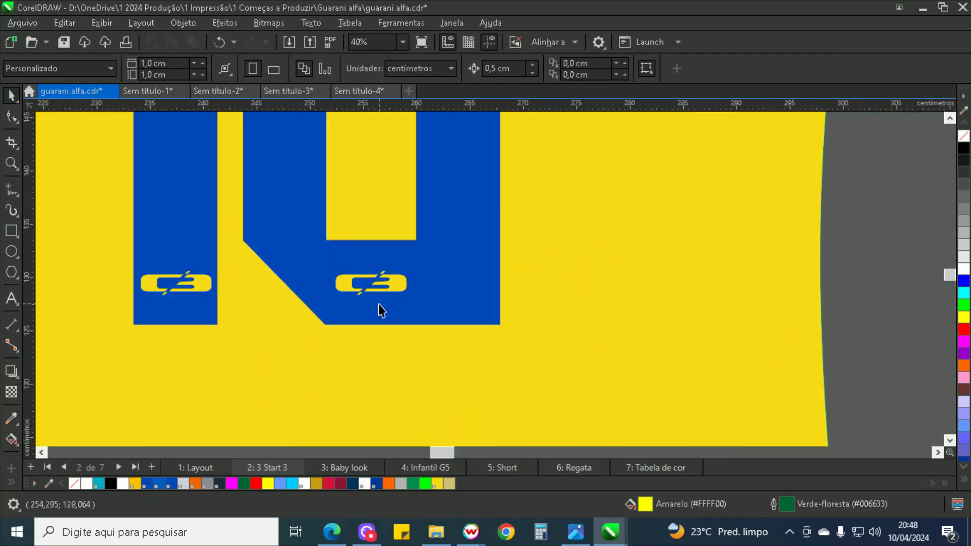
scroll(381, 296, "up", 4)
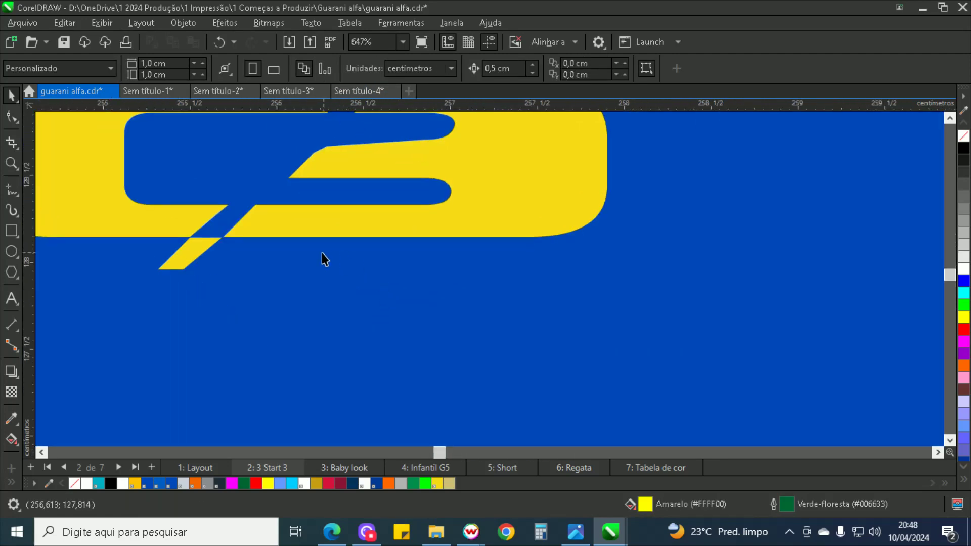
scroll(320, 254, "down", 6)
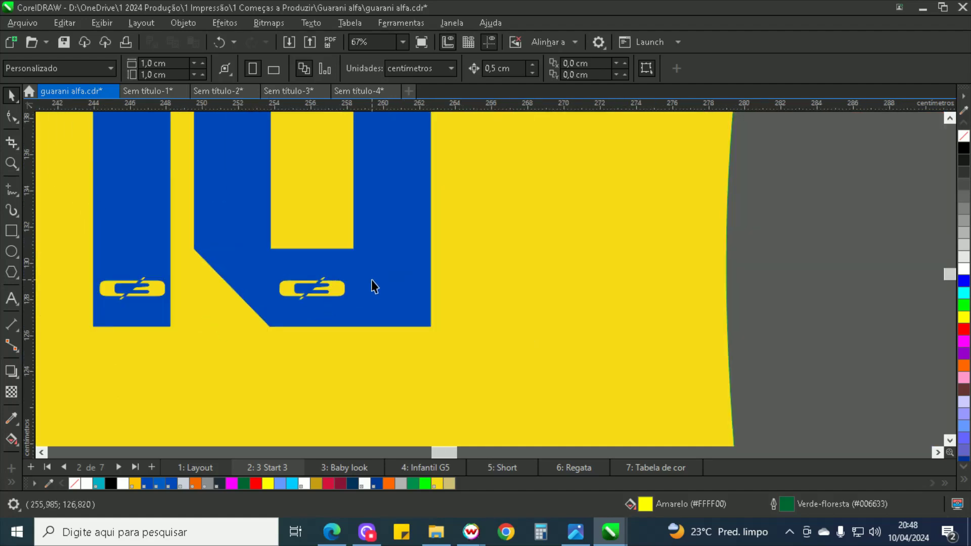
left_click(371, 280)
right_click(74, 483)
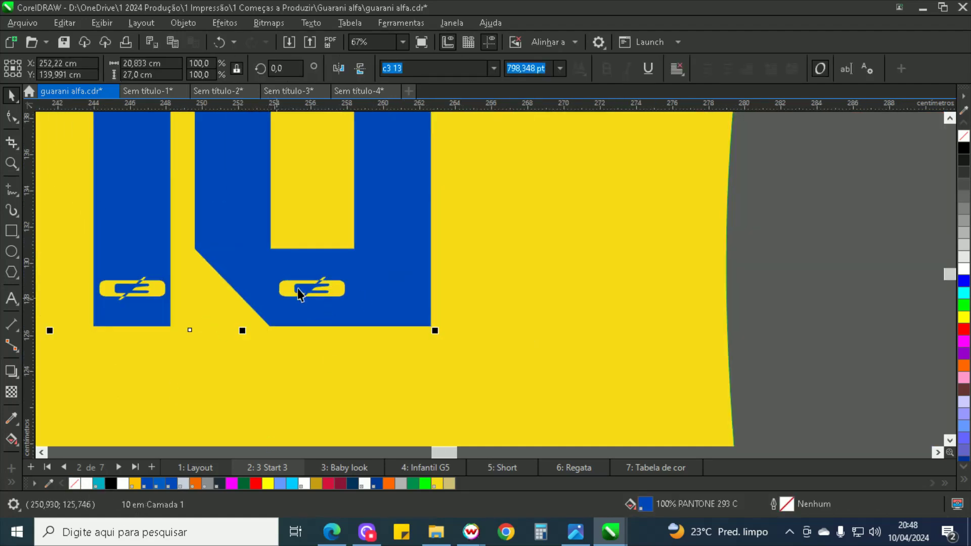
Show the Scripts docker with the available macro projects.
scroll(333, 353, "down", 2)
scroll(332, 353, "down", 6)
scroll(332, 352, "up", 1)
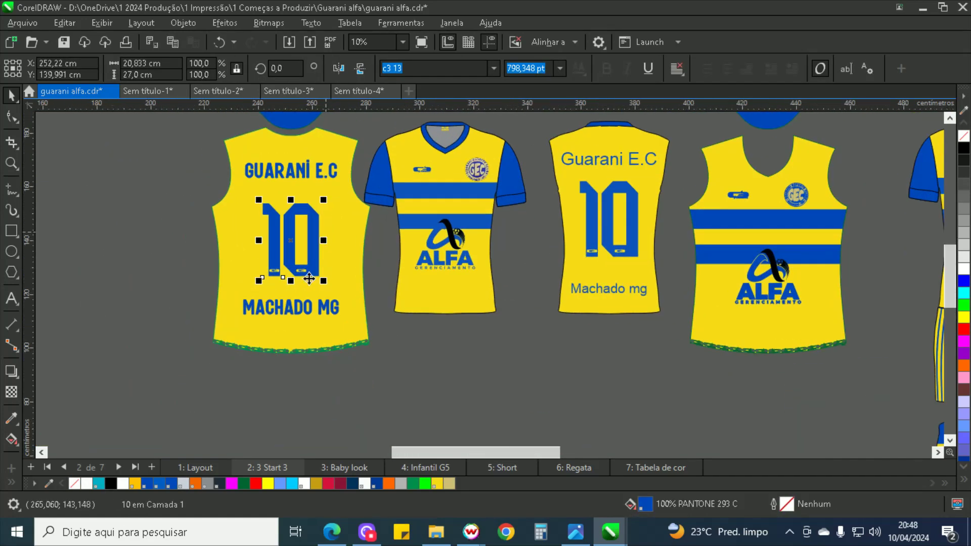
left_click(396, 23)
mouse_move(465, 94)
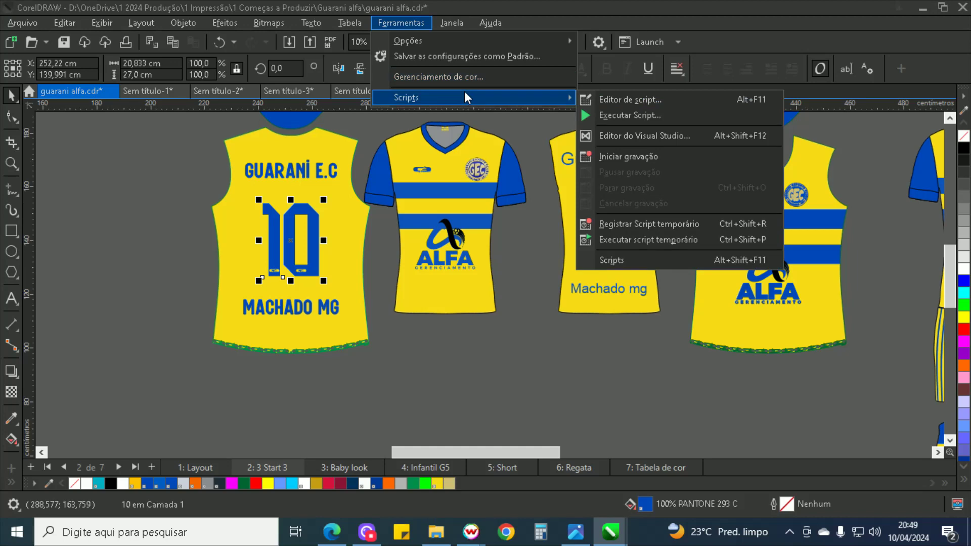
left_click(639, 261)
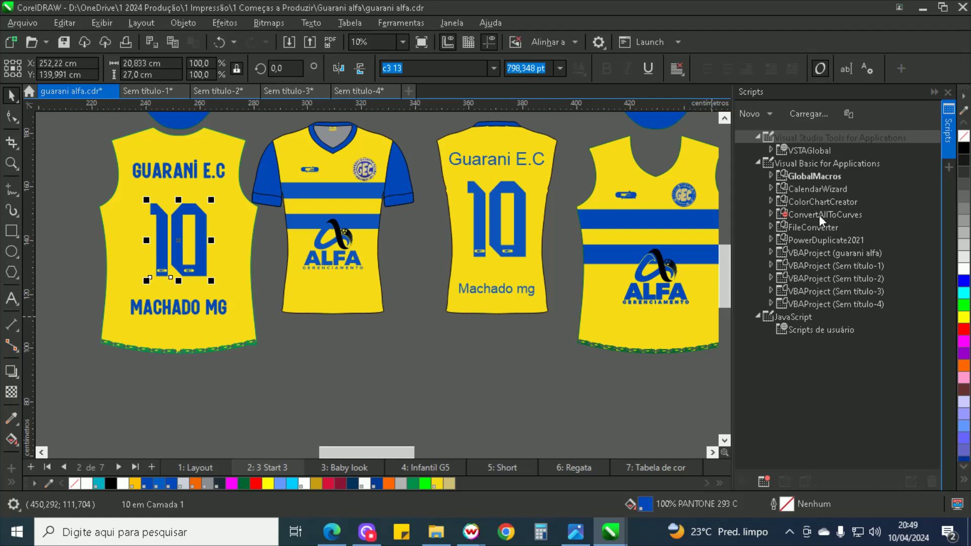
Launch the powerDuplicate macro from the PowerDuplicate2021 project to view its window, and close it again.
double_click(819, 238)
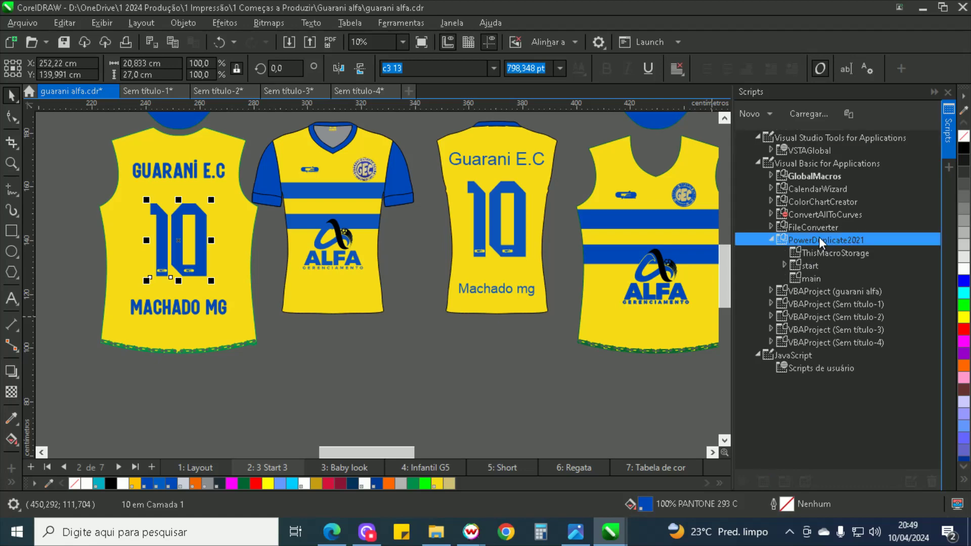
left_click(813, 266)
double_click(812, 266)
double_click(826, 278)
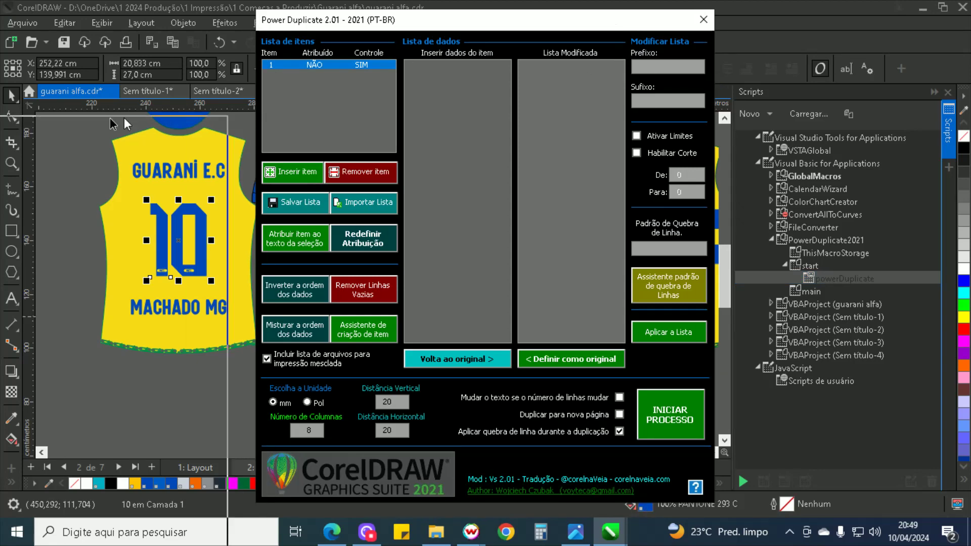
key("Escape")
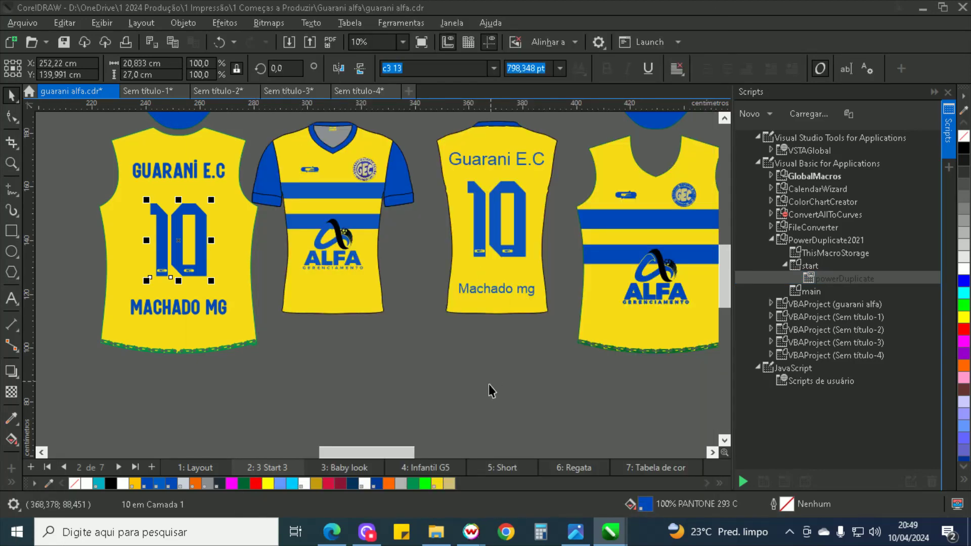
Copy the grouped shirt back and its number 10 into a new 21 x 29.7 cm RGB document at 300 dpi.
left_click(365, 374)
scroll(365, 378, "down", 2)
left_click_drag(336, 393, 80, 171)
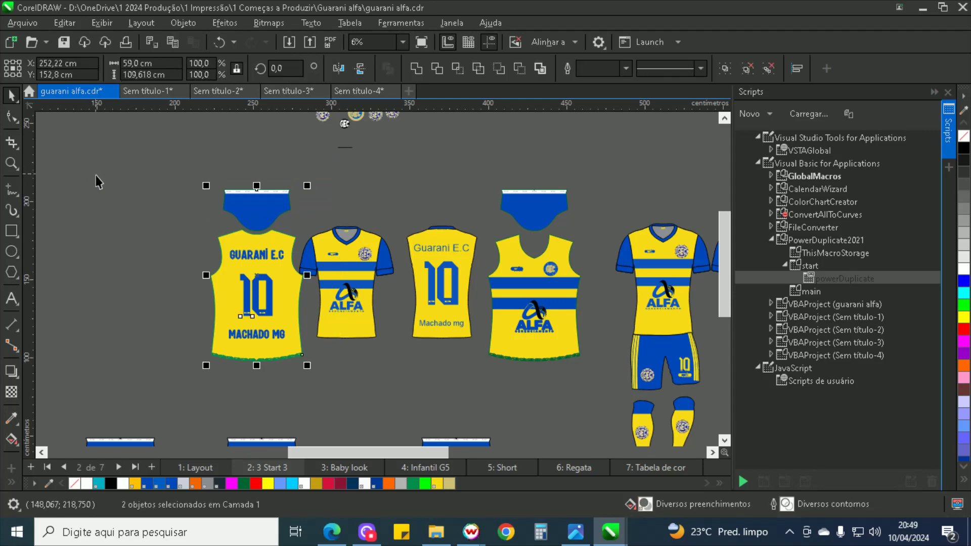
key("ctrl+c")
left_click(408, 91)
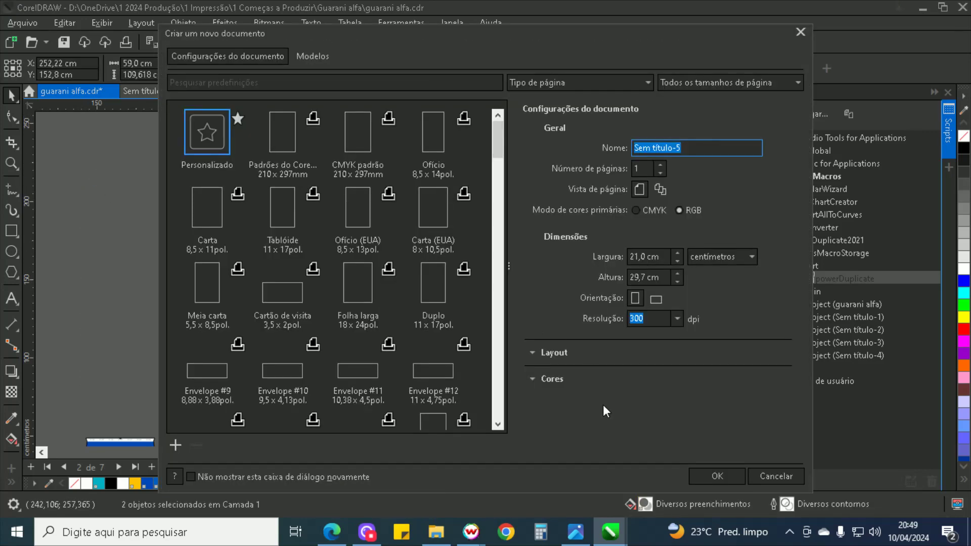
left_click(717, 477)
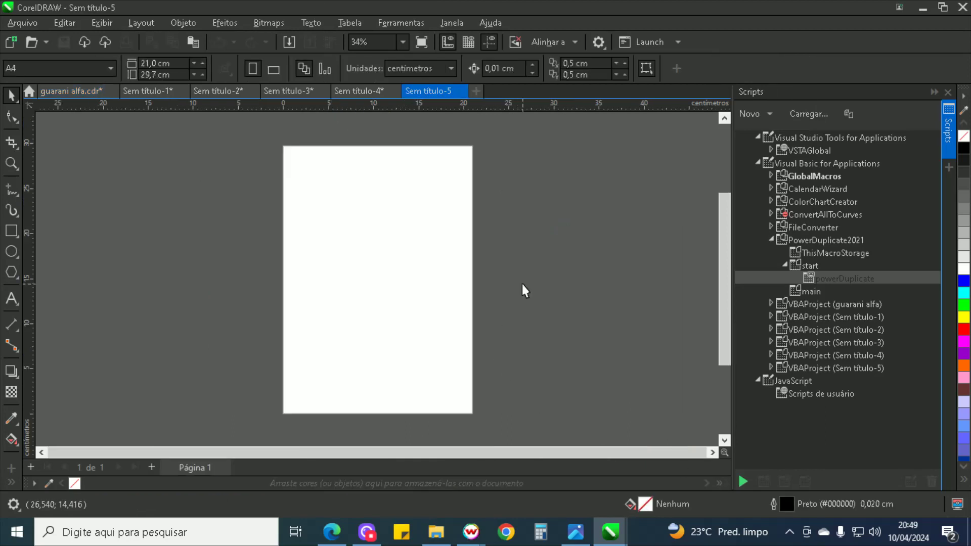
key("ctrl+v")
key("shift+F2")
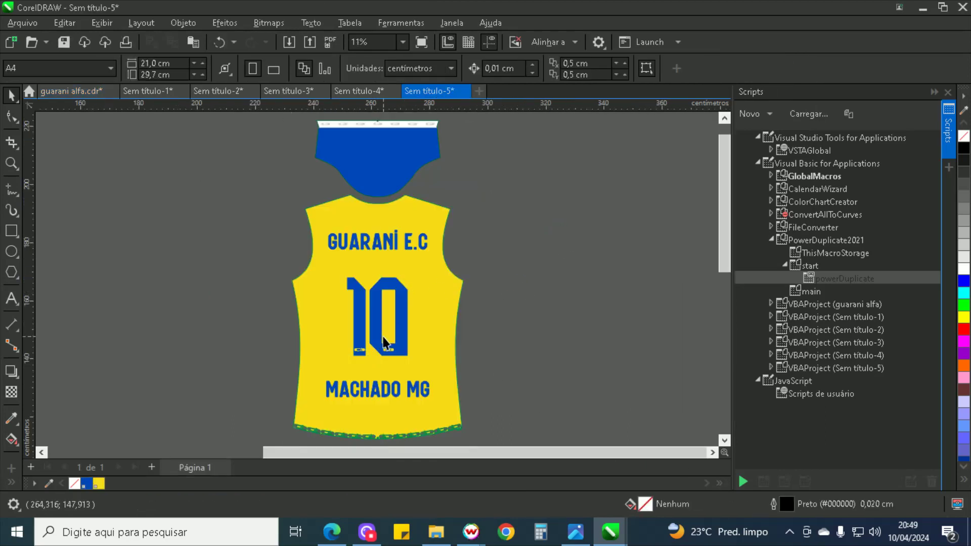
Set the text alignment of the number 10 to centre.
left_click(384, 342)
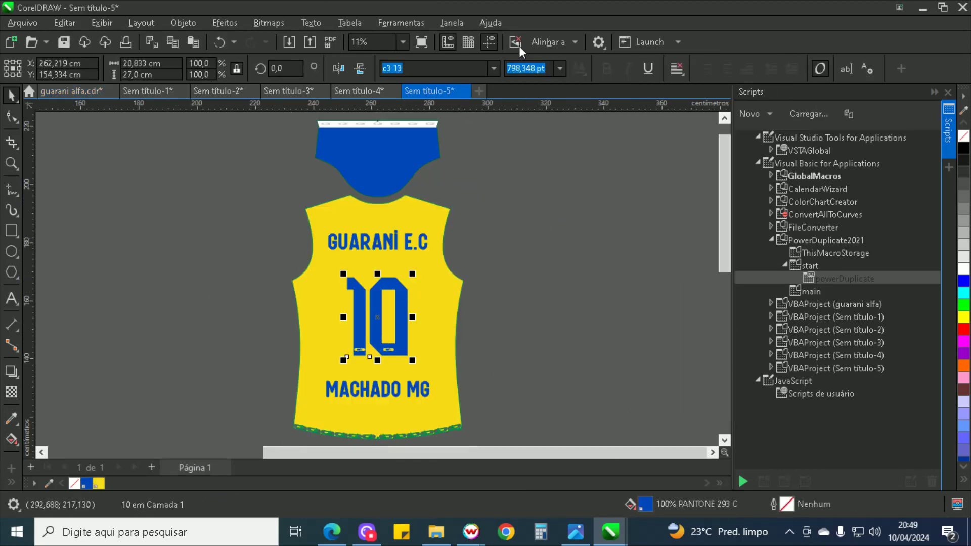
left_click(676, 67)
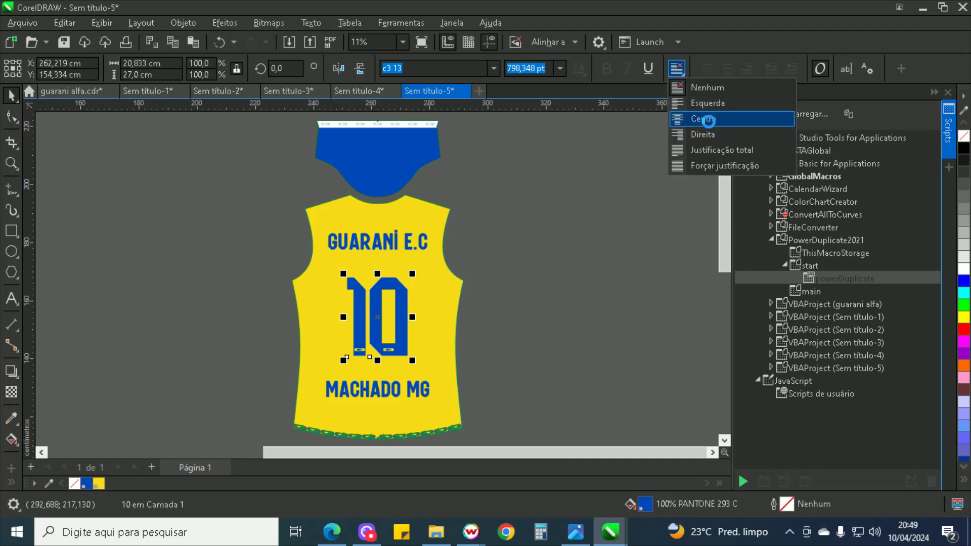
left_click(692, 117)
left_click(470, 322)
Group the centred number 10 with the shirt back and dismiss the macro's message about the list object.
left_click(405, 345)
left_click(438, 283, "shift")
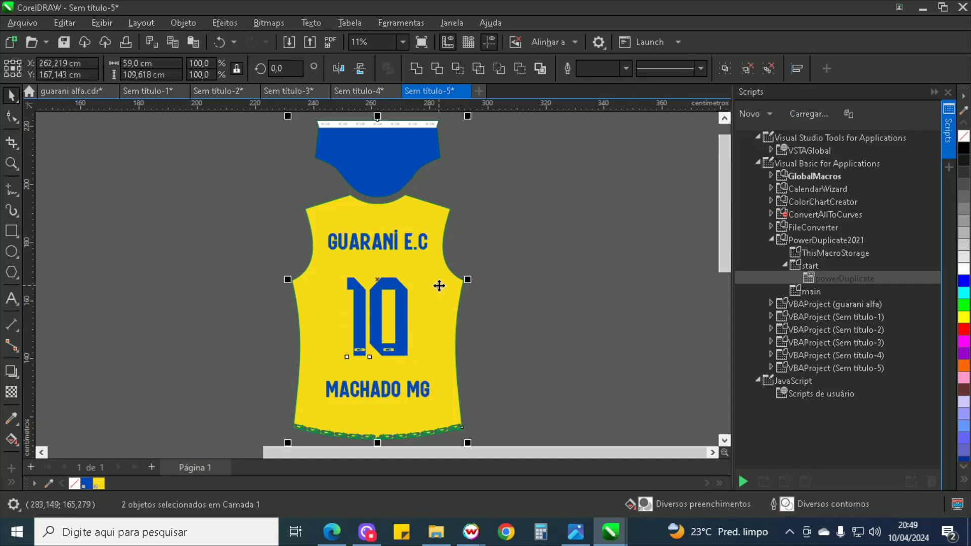
left_click(724, 68)
left_click(149, 63)
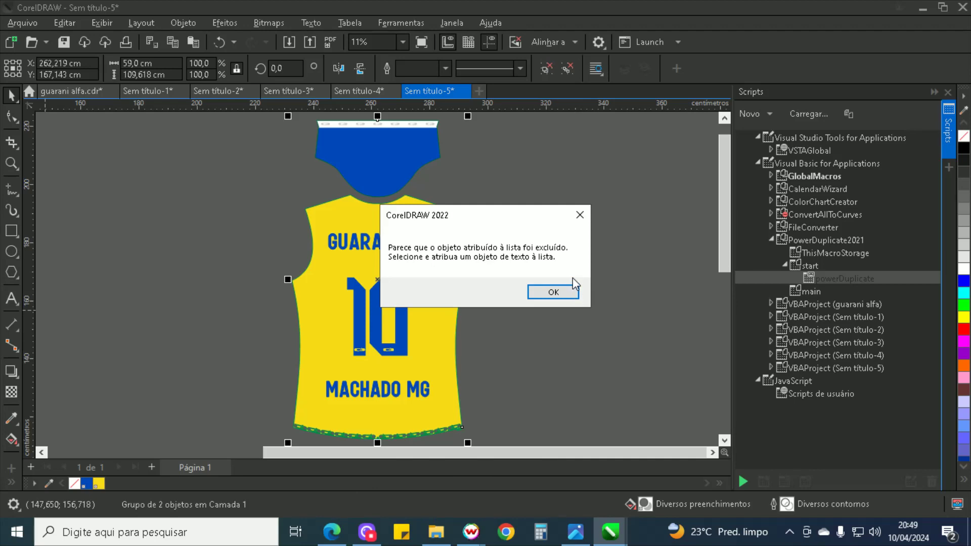
left_click(561, 295)
left_click(557, 298)
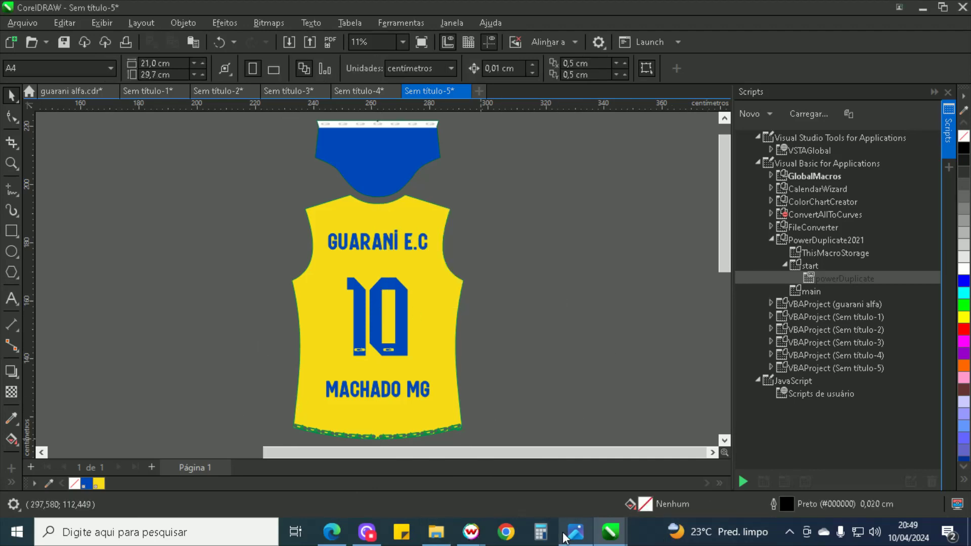
Assign the number 10 inside the grouped shirt back as the text object for Power Duplicate's list.
left_click(571, 536)
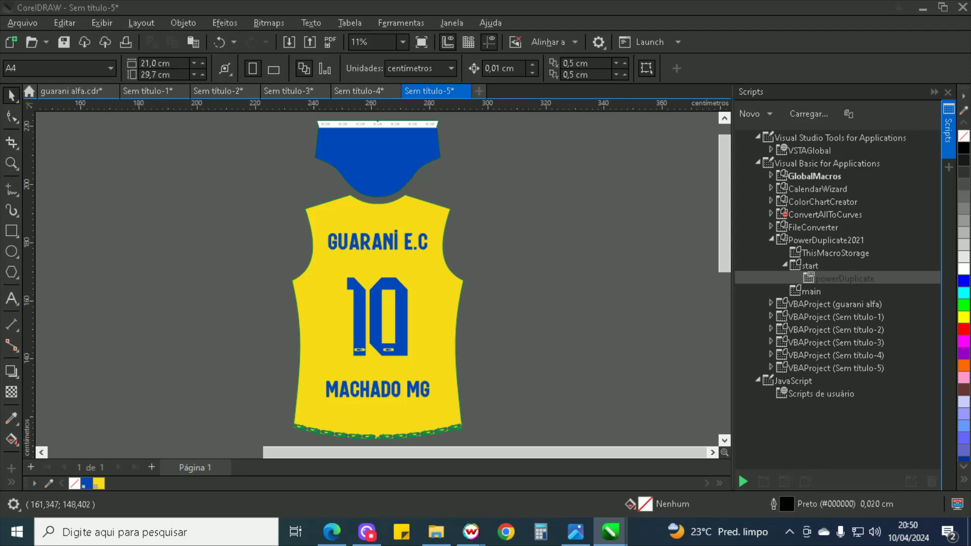
left_click(291, 349)
left_click(355, 332)
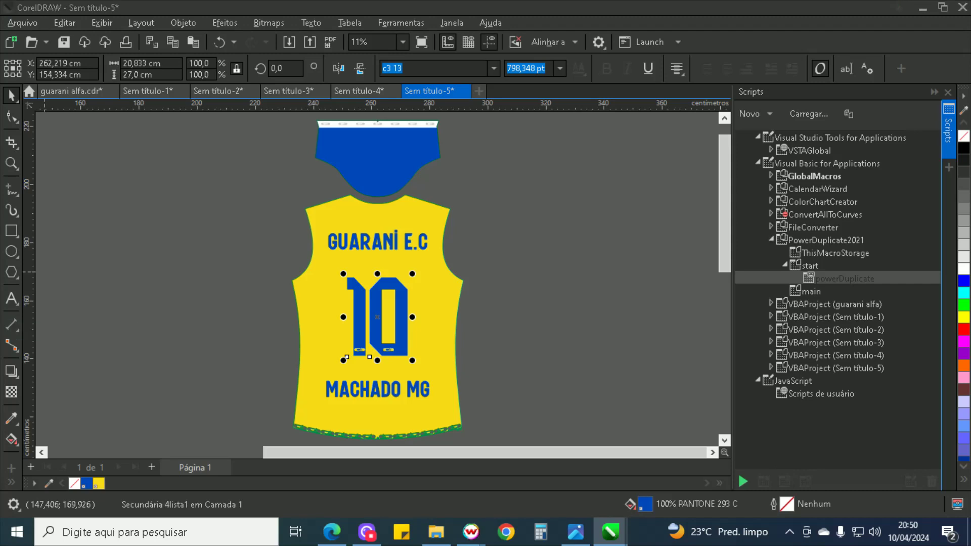
left_click(486, 322)
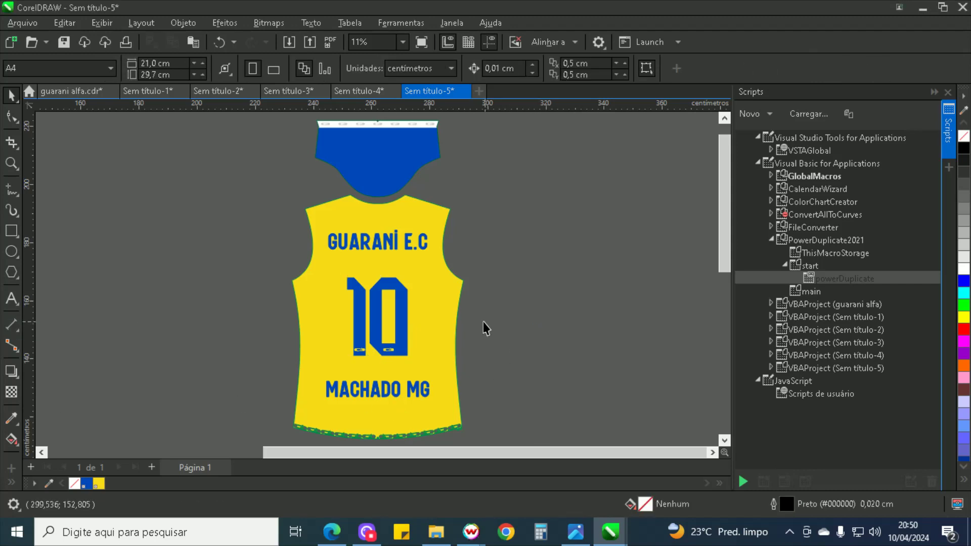
Run Power Duplicate on the grouped shirt back to produce 10 numbered copies in a row.
left_click(434, 322)
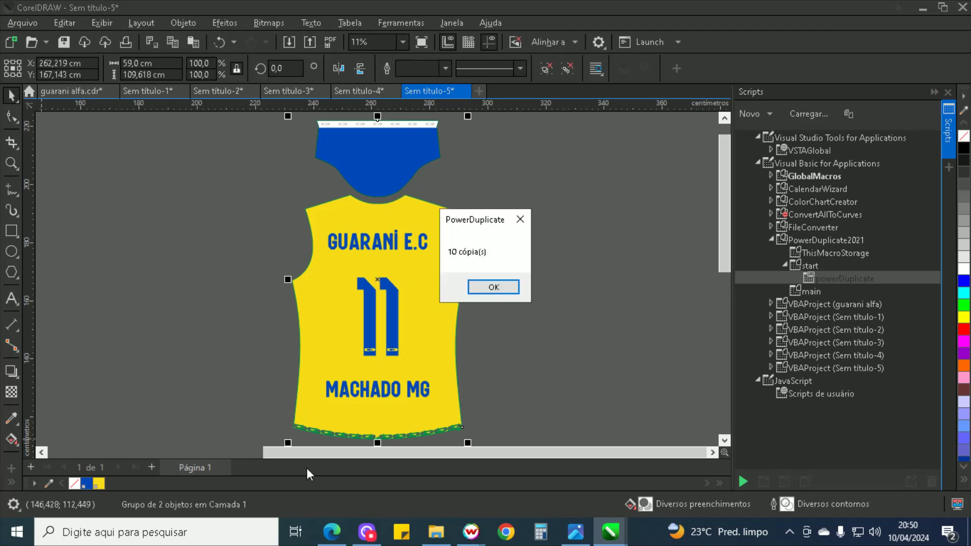
left_click(502, 289)
left_click(526, 307)
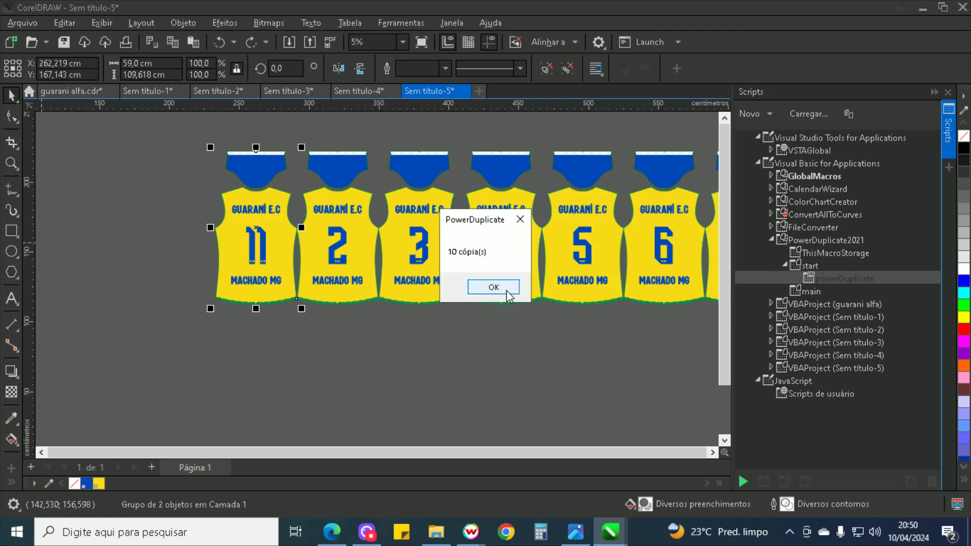
key("Return")
Examine the gap between the first two shirt copies and undo the duplication.
scroll(293, 225, "up", 4)
scroll(221, 191, "up", 4)
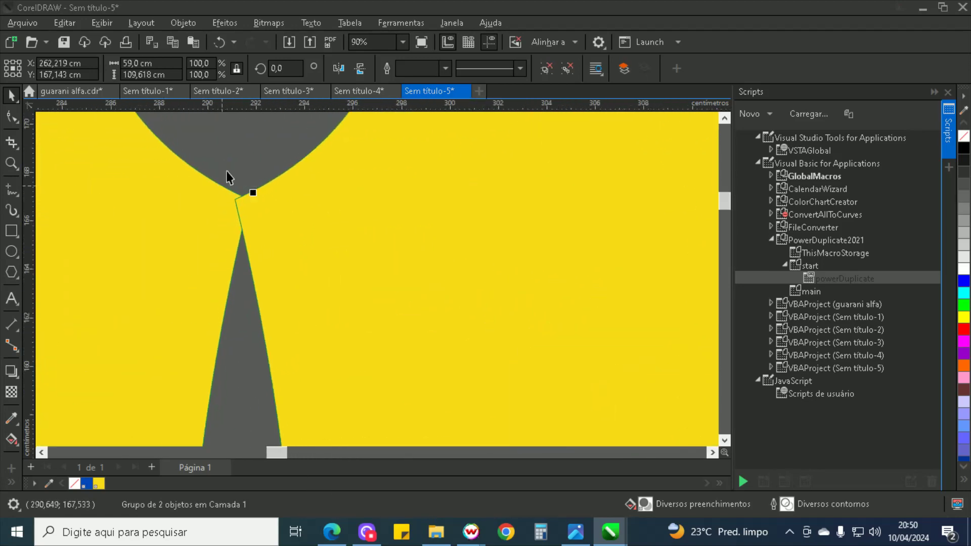
key("Escape")
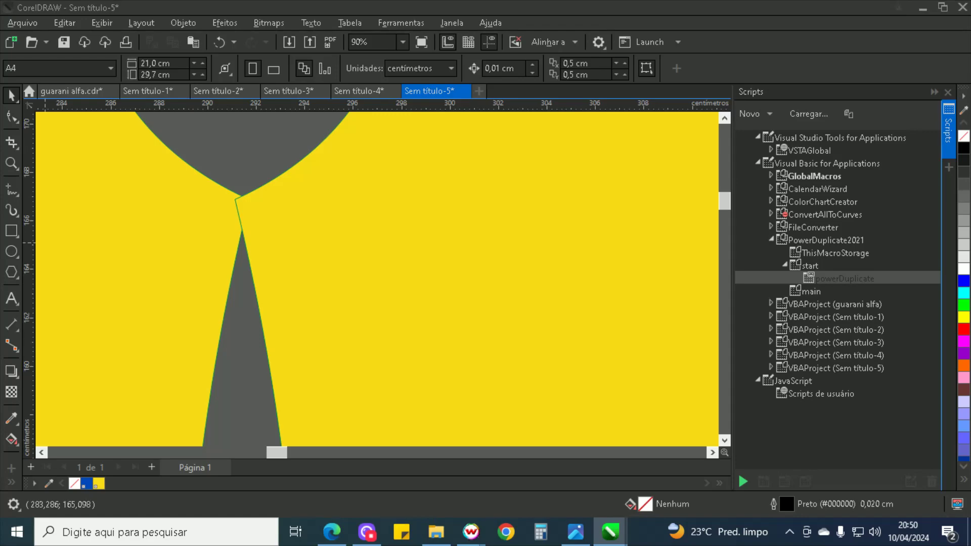
scroll(274, 278, "down", 8)
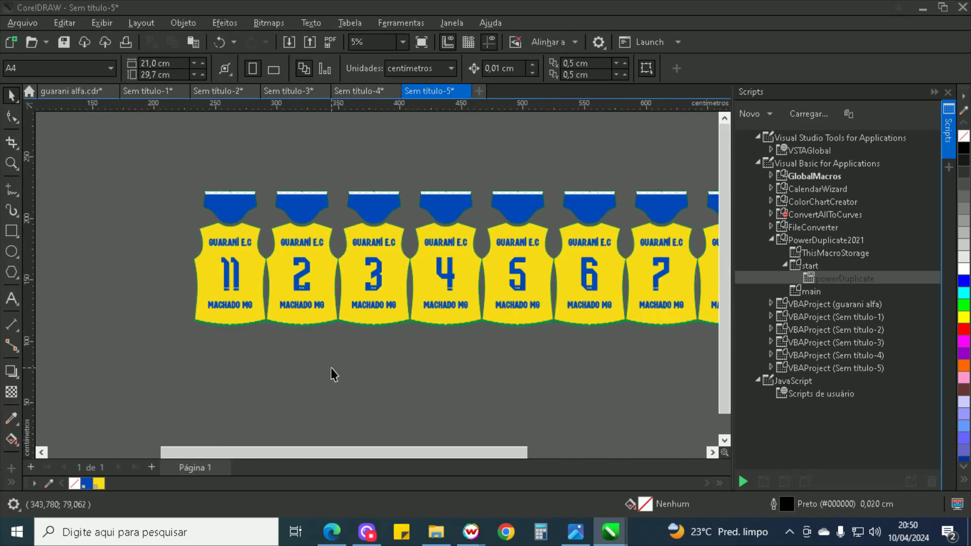
key("ctrl+z")
Duplicate the grouped shirt back with Power Duplicate into 10 copies numbered 2 to 11, with clear space between the shirts.
left_click_drag(332, 375, 93, 149)
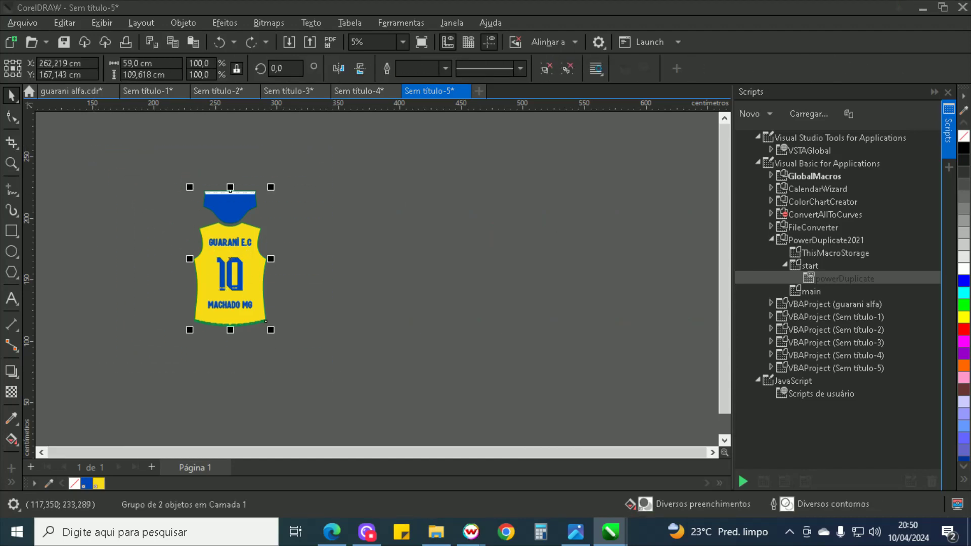
scroll(189, 237, "up", 2)
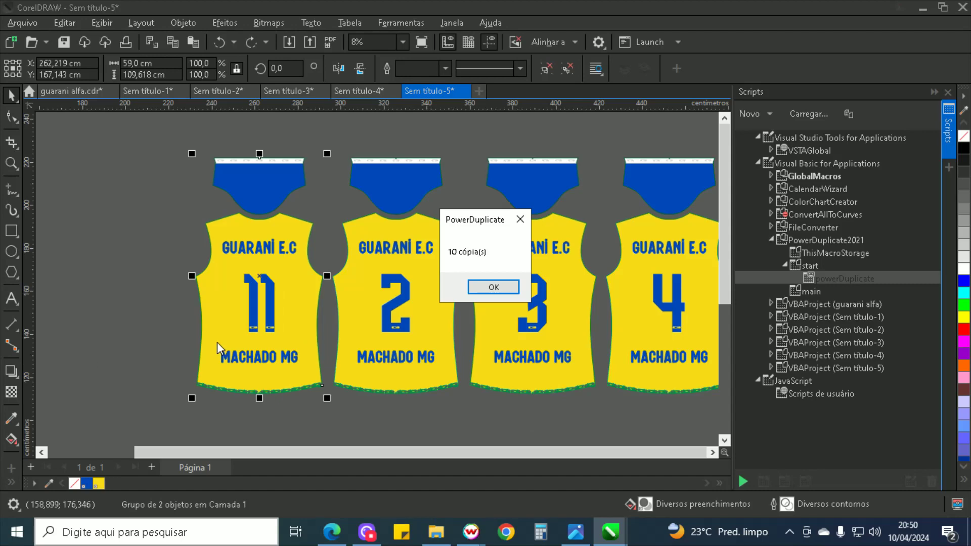
left_click(493, 286)
scroll(197, 272, "down", 2)
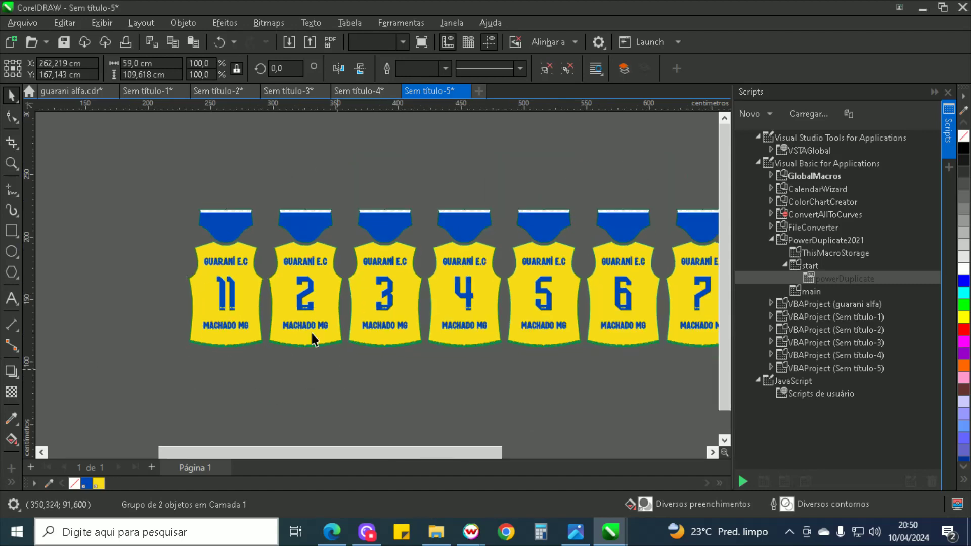
left_click(330, 360)
scroll(331, 360, "down", 3)
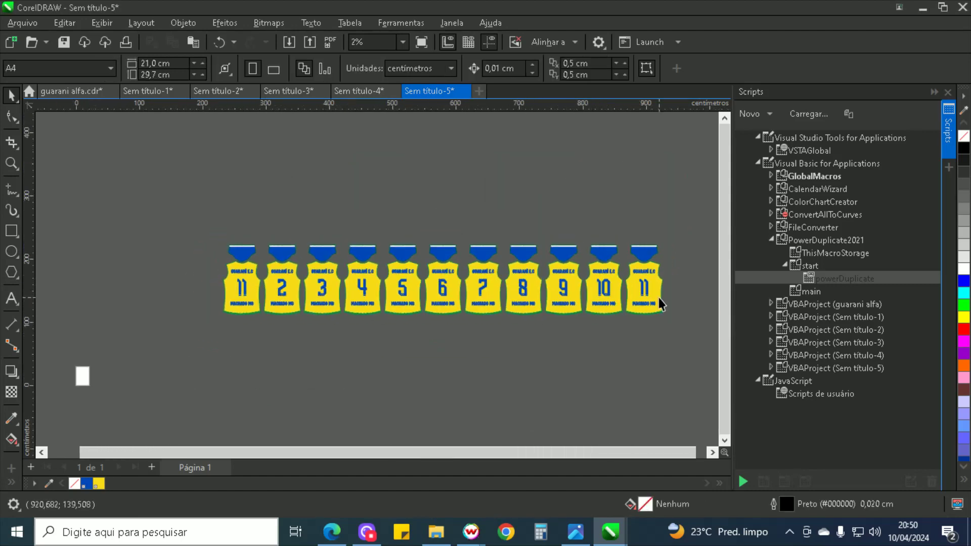
Delete the source shirt numbered 11 beside shirt 2, and select all remaining shirts to check their count.
left_click(241, 286)
key("Delete")
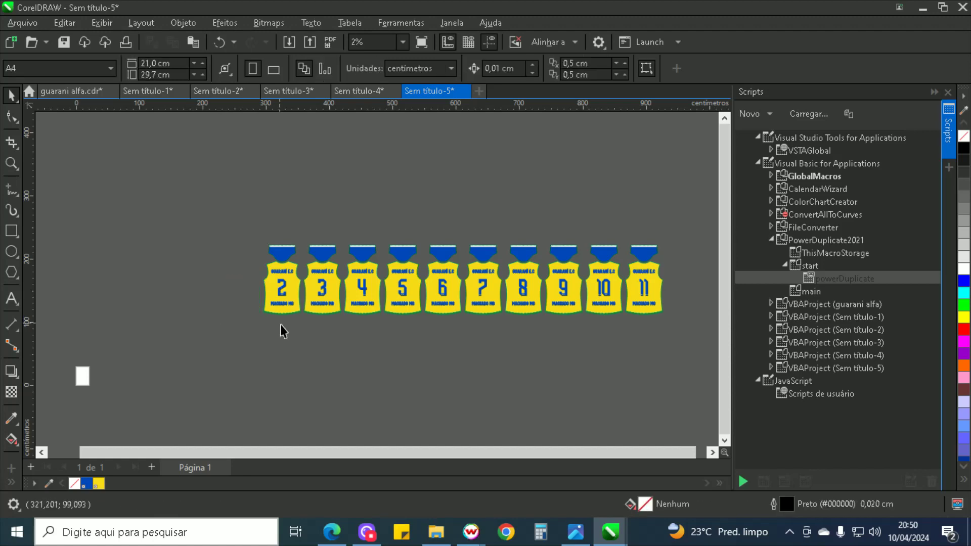
key("ctrl+a")
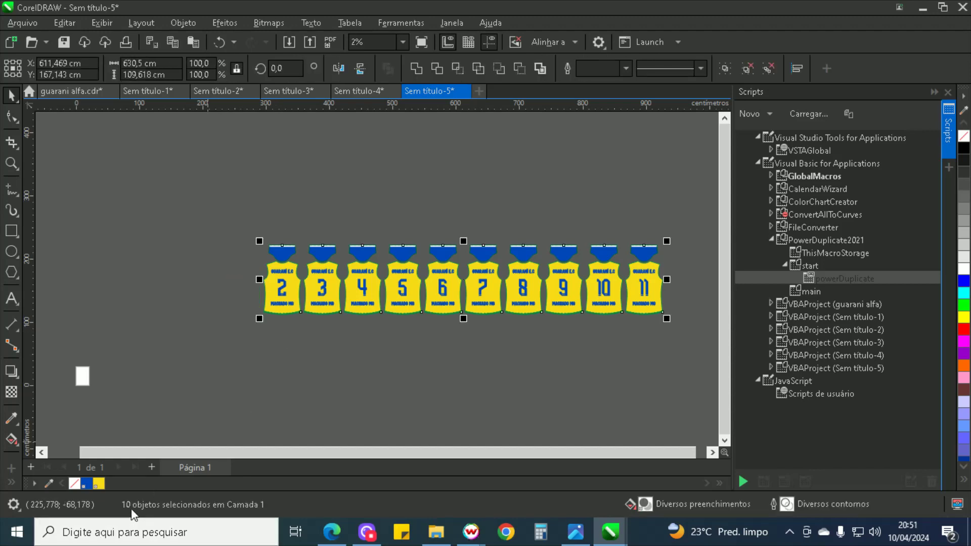
Start a selected-only PNG export of shirts 2, 3 and 4 into the G folder of Guarani alfa under 1 Começas a Produzir.
scroll(269, 214, "up", 1)
left_click_drag(217, 211, 461, 424)
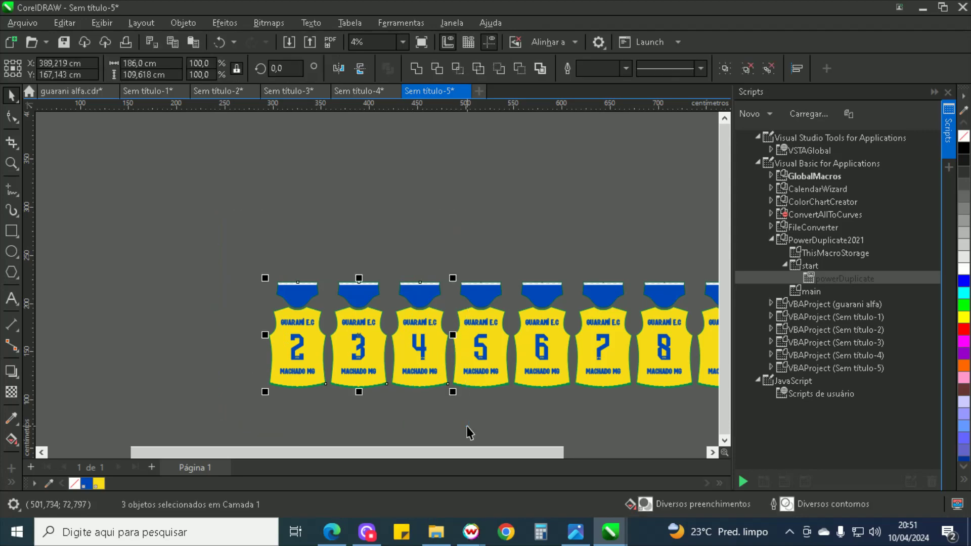
key("ctrl+e")
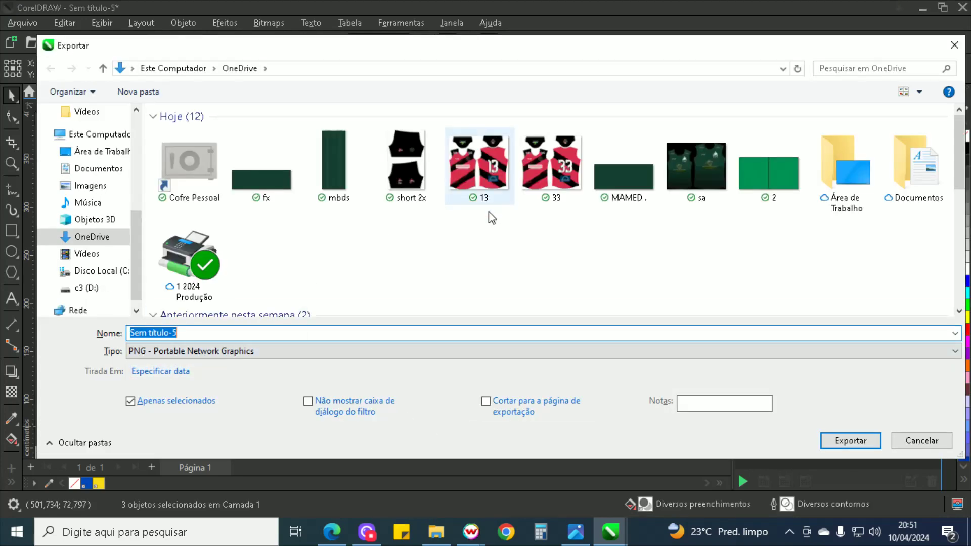
double_click(192, 262)
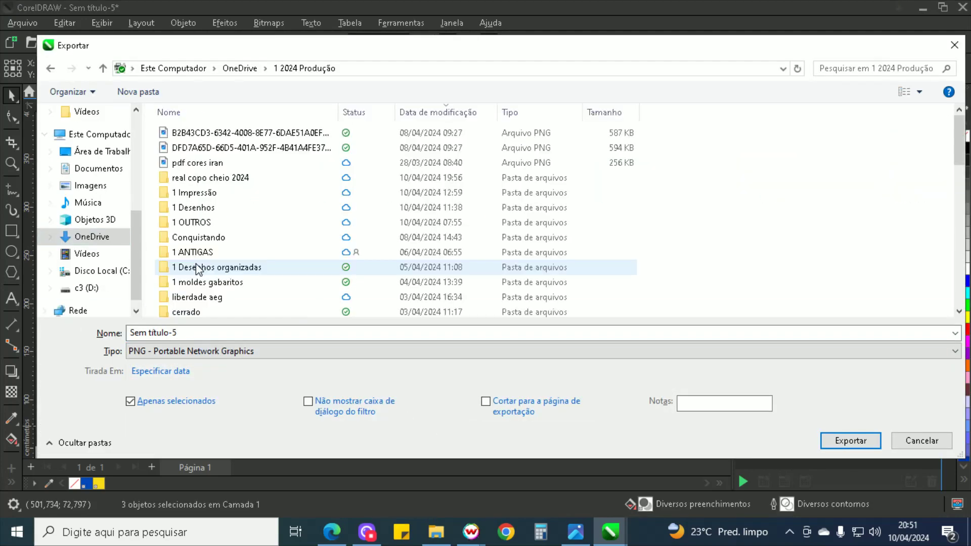
left_click(235, 203)
double_click(245, 192)
double_click(253, 133)
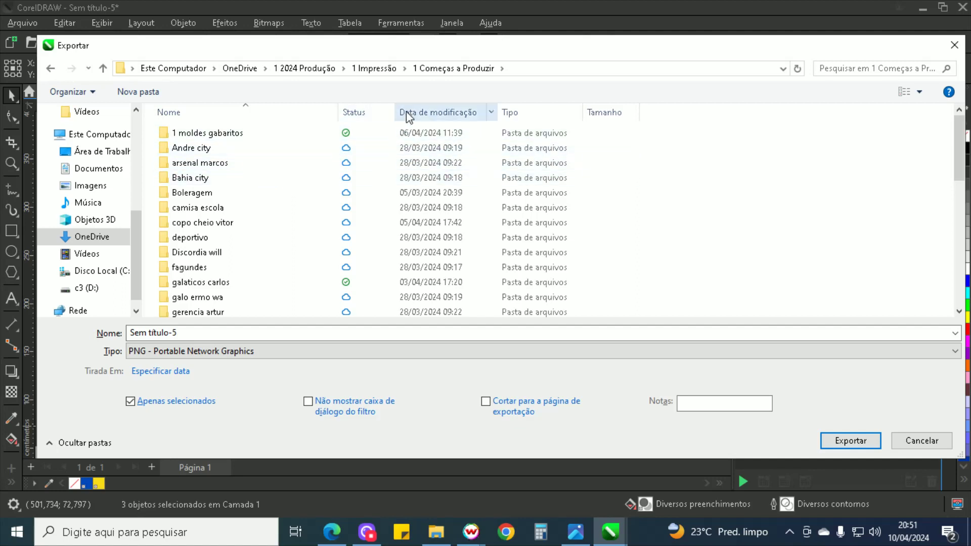
left_click(420, 111)
left_click(250, 134)
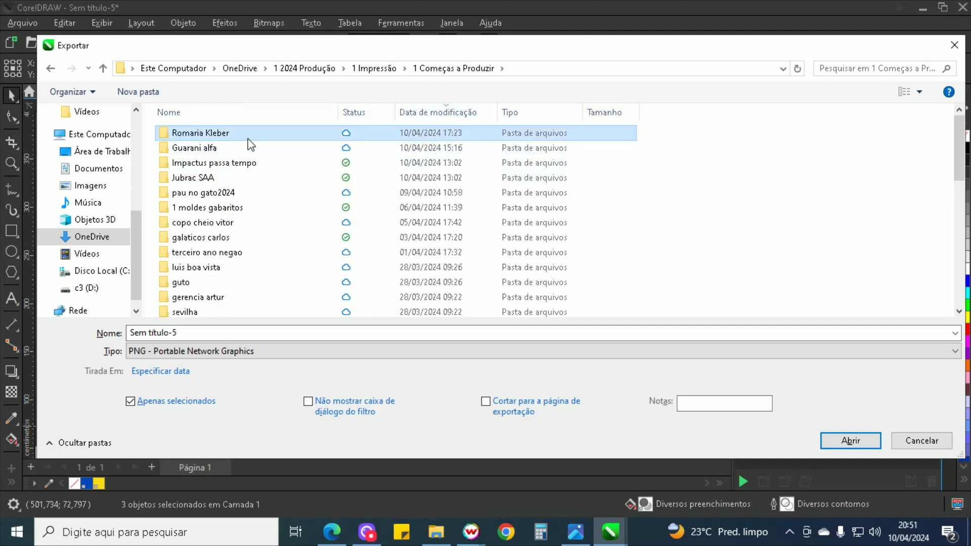
double_click(245, 150)
double_click(229, 135)
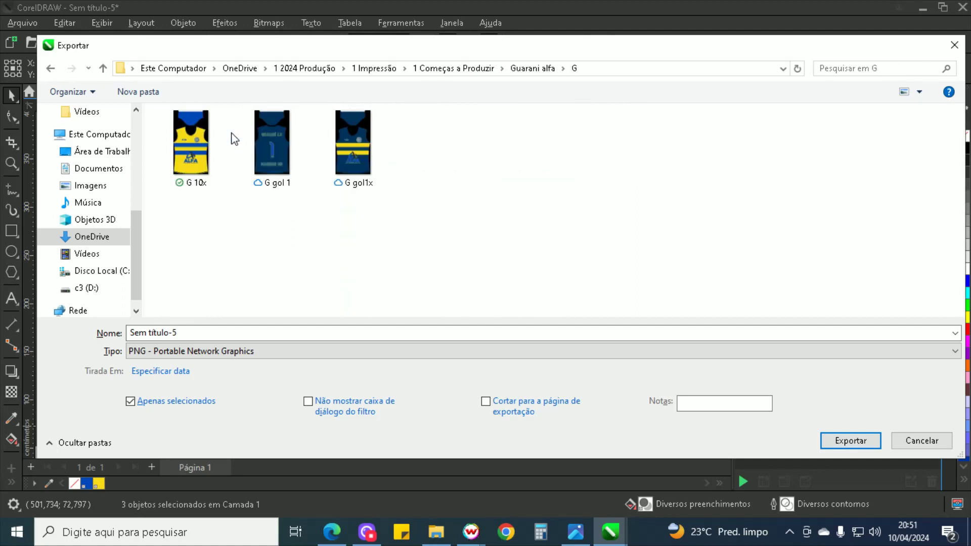
Name the PNG file 1 and export the three selected shirts with the offered PNG settings.
left_click(269, 332)
key("ctrl+a")
type("G")
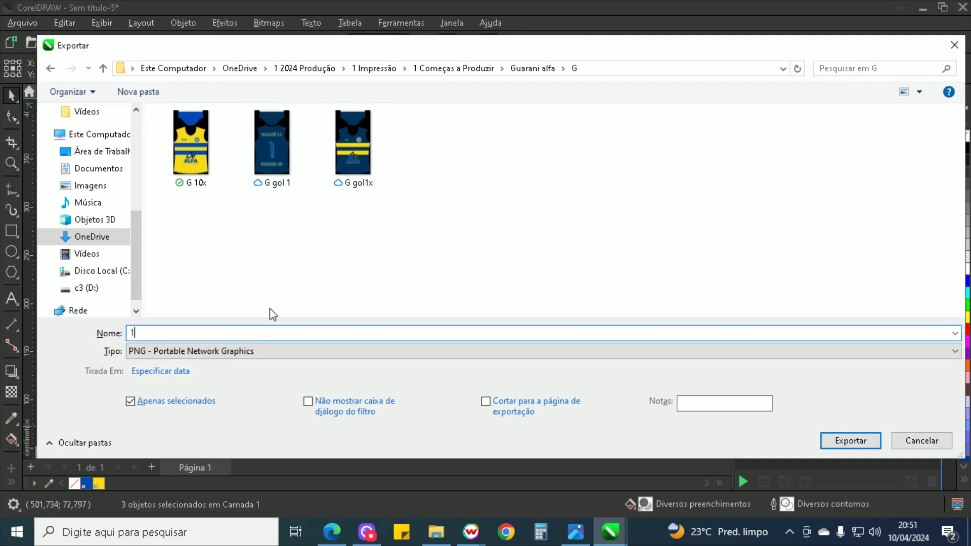
key("Return")
key("Return")
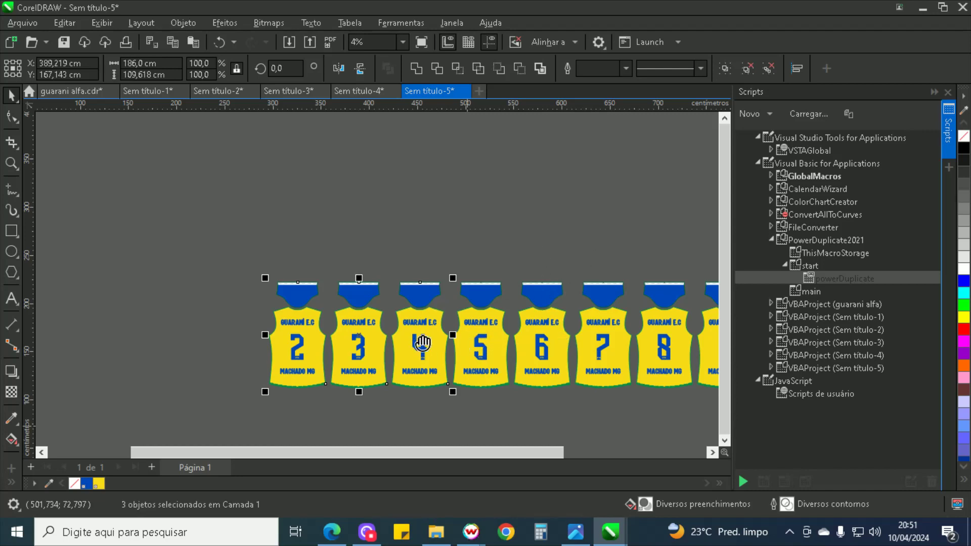
Delete the exported shirts 2, 3 and 4 and close the Scripts docker.
left_click(397, 209)
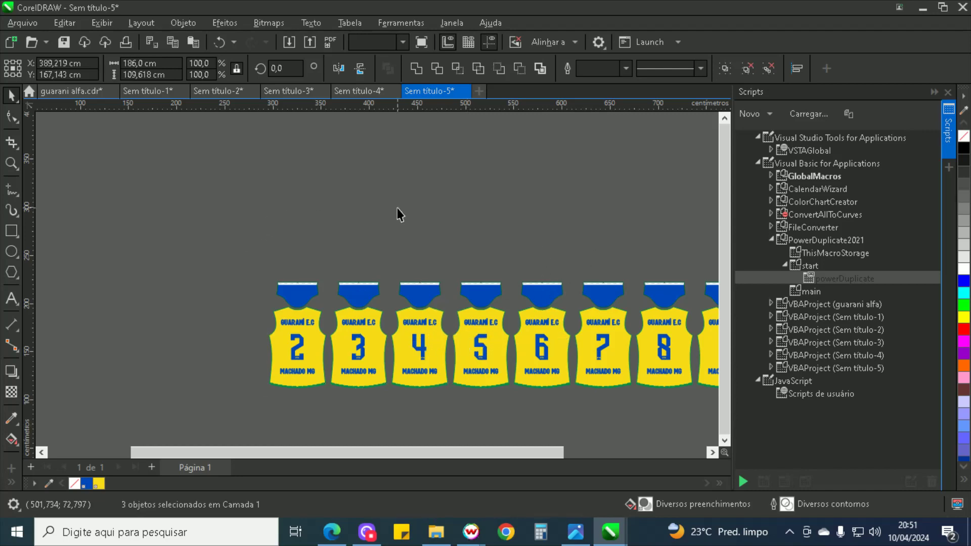
left_click_drag(227, 223, 455, 417)
key("Delete")
left_click(948, 92)
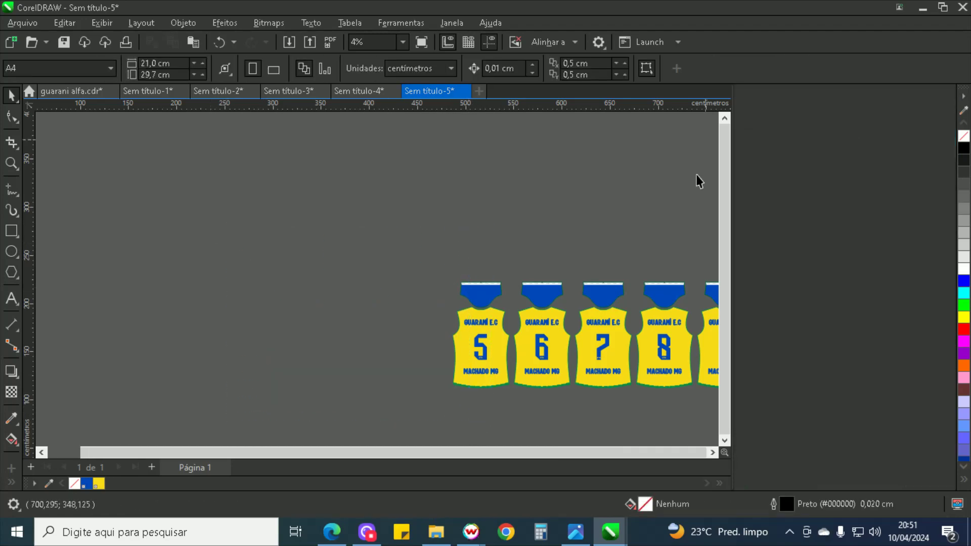
Export shirts 5, 6 and 7 together as a PNG into the same G folder.
scroll(470, 255, "down", 2)
scroll(473, 258, "up", 3)
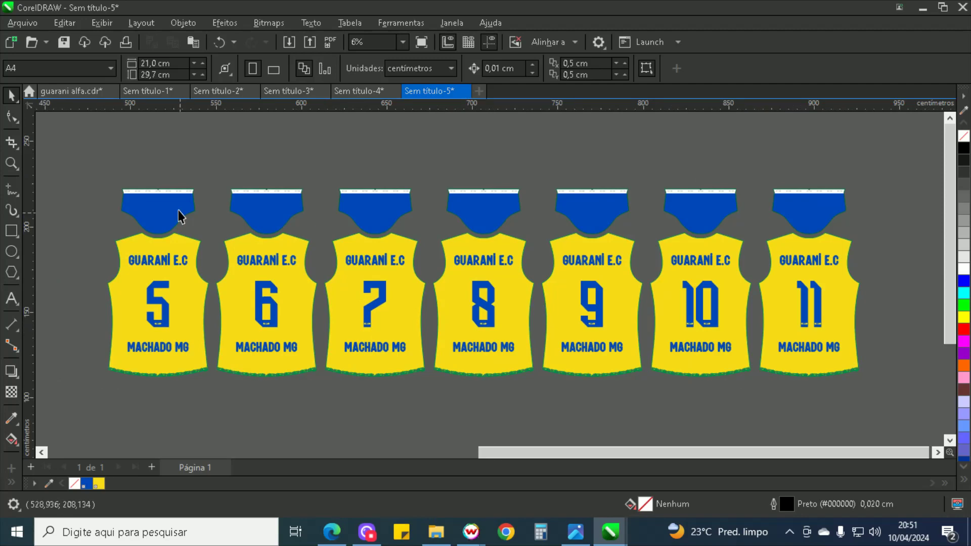
left_click_drag(50, 143, 460, 408)
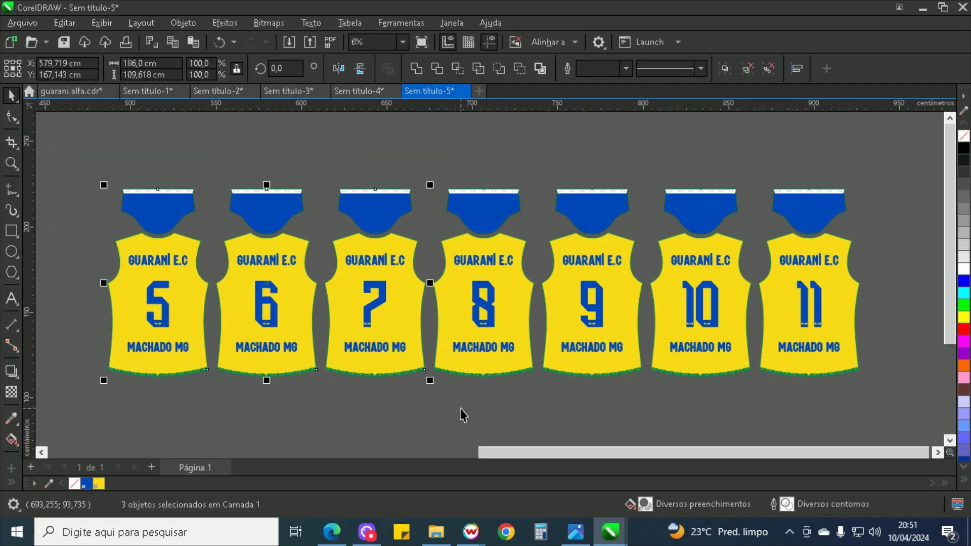
key("ctrl+e")
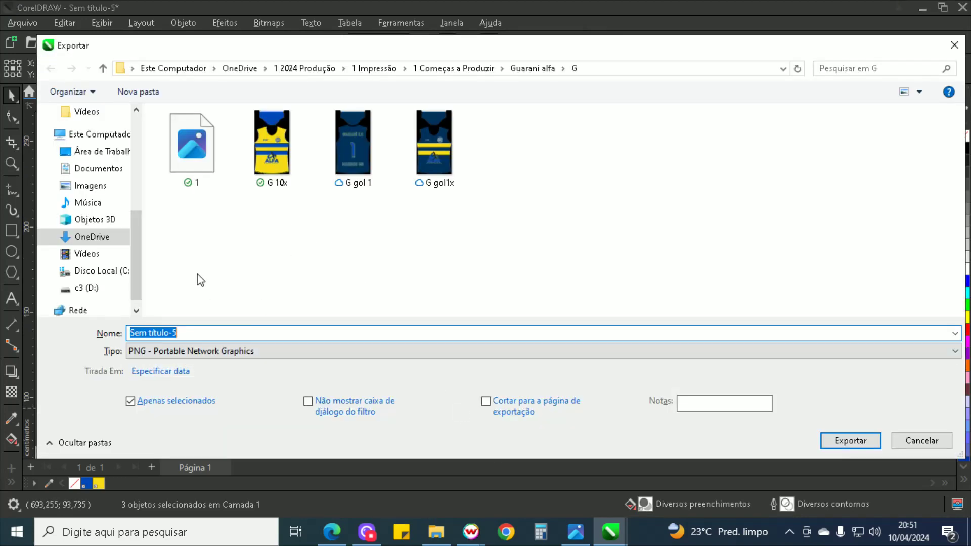
key("Return")
key("Return")
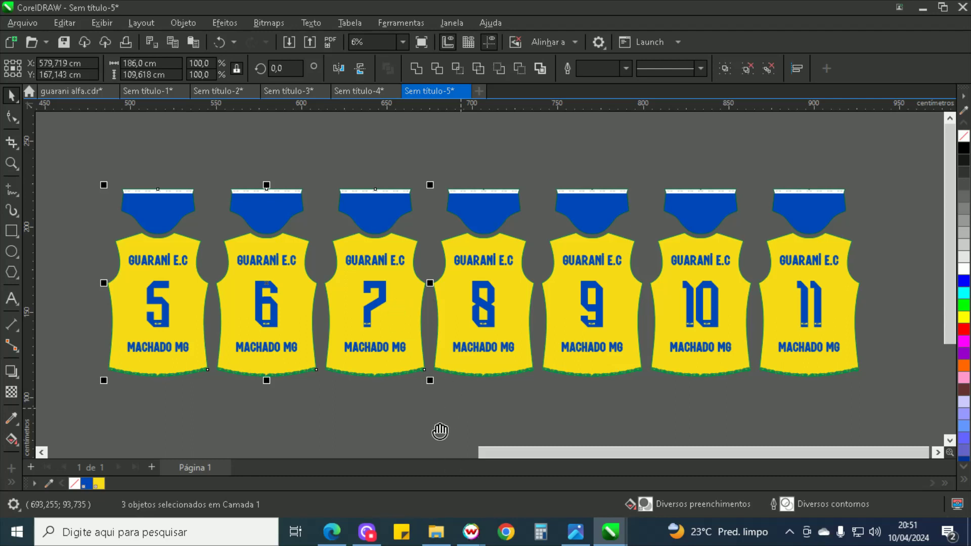
Delete the exported shirts 5, 6 and 7.
left_click(451, 395)
left_click_drag(451, 395, 58, 163)
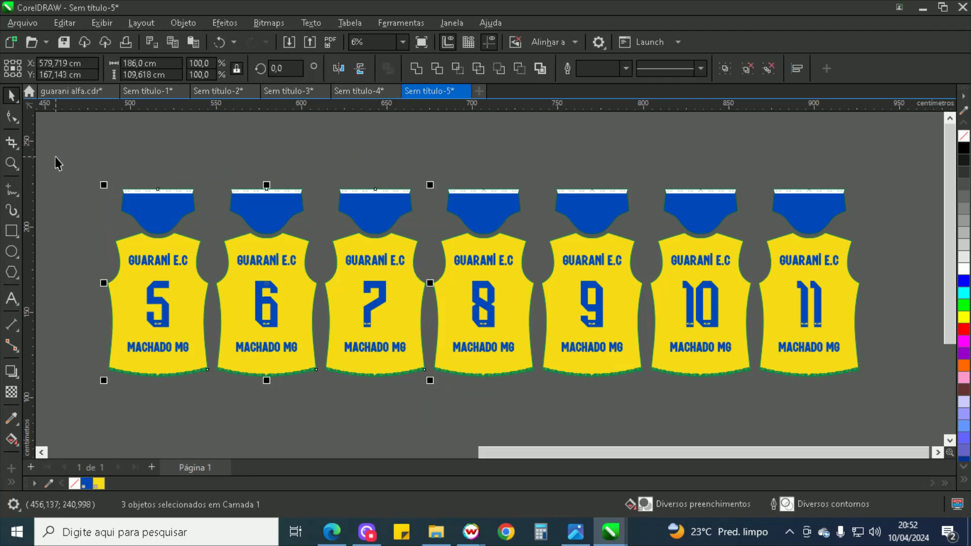
key("Delete")
Export shirts 8, 9 and 10 together as a PNG named 3, and delete them from the drawing.
left_click_drag(341, 145, 799, 428)
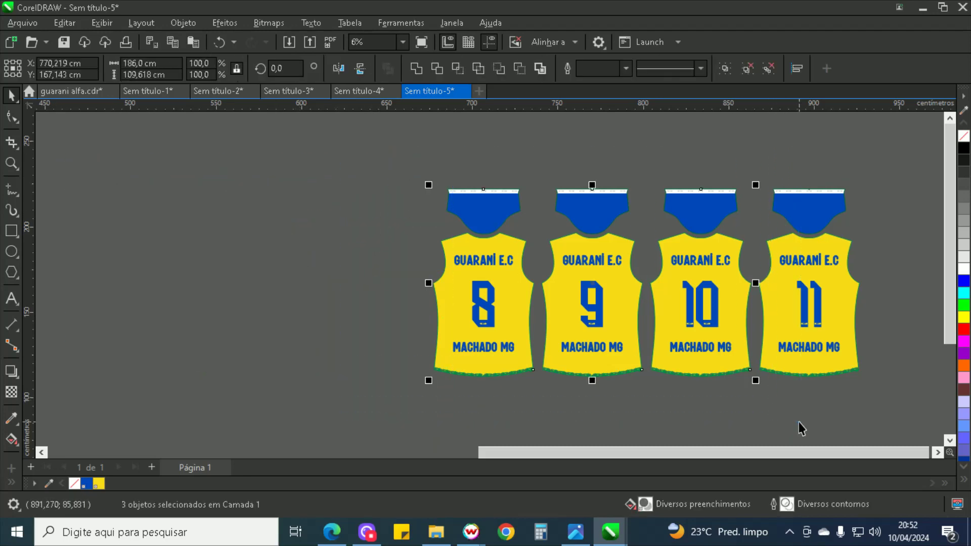
key("ctrl+e")
type("3")
key("Return")
key("Return")
key("Delete")
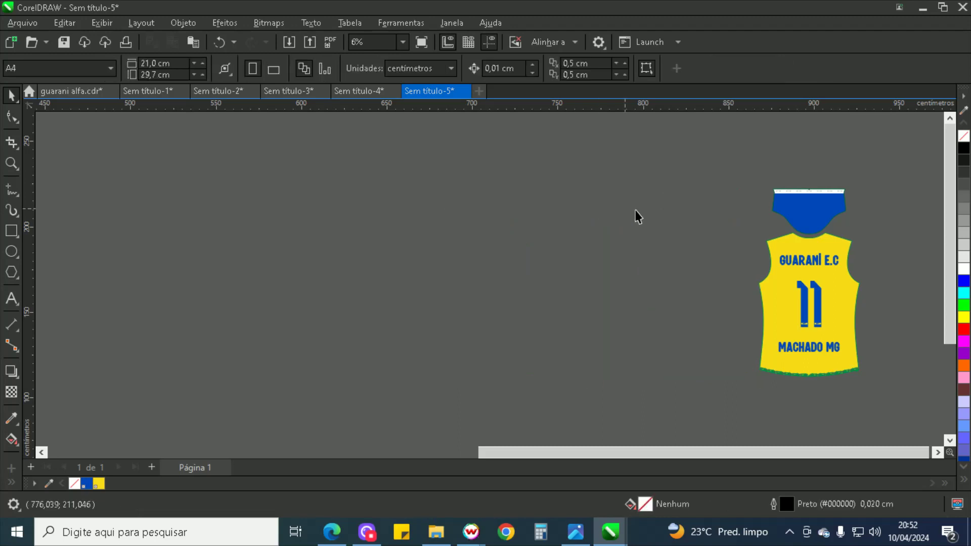
Export shirt 11 as a PNG named 11 into the G folder, and delete it from the drawing.
key("ctrl+a")
key("ctrl+e")
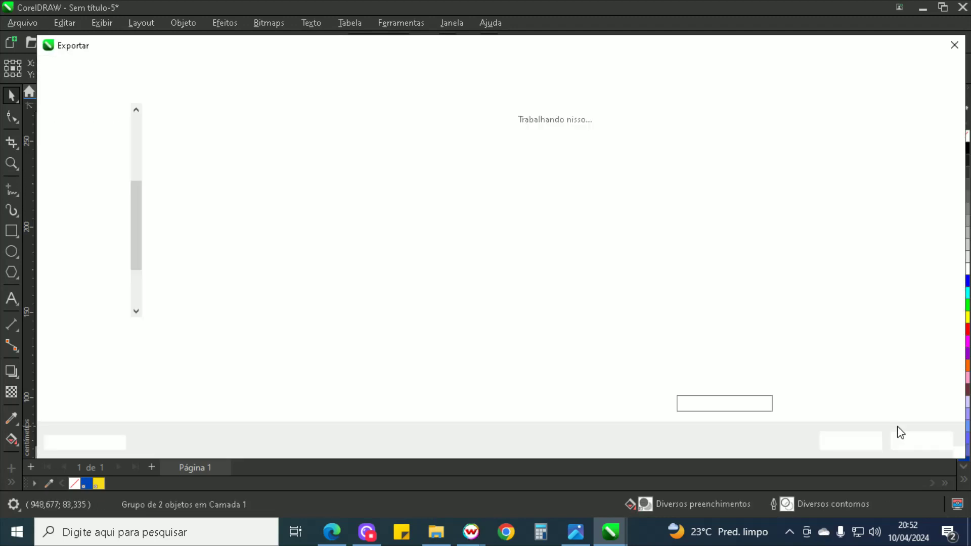
type("1")
key("Return")
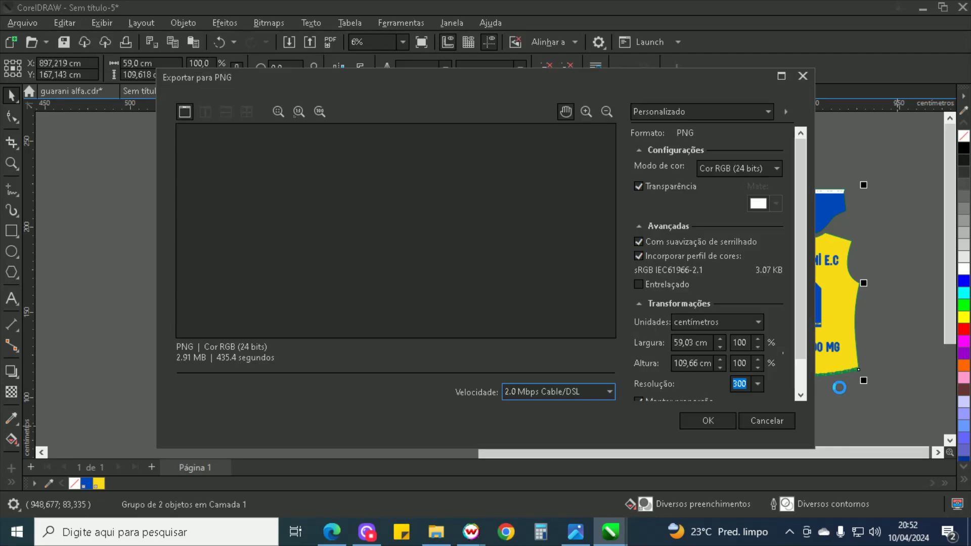
key("Return")
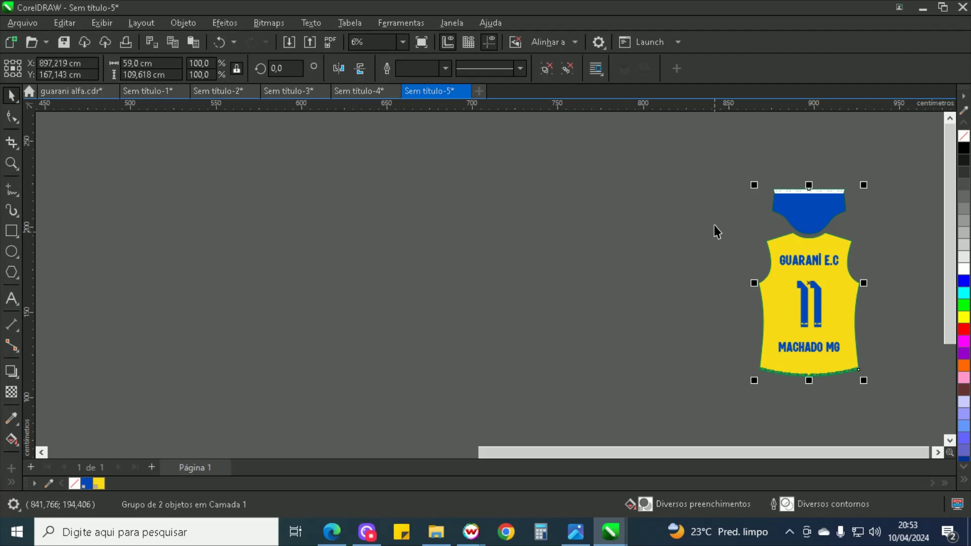
left_click(667, 207)
left_click_drag(726, 153, 928, 437)
key("Delete")
Copy the lower-row number 10 shirt back without a player name from guarani alfa.cdr into Sem título-5.
left_click(75, 91)
scroll(405, 195, "down", 2)
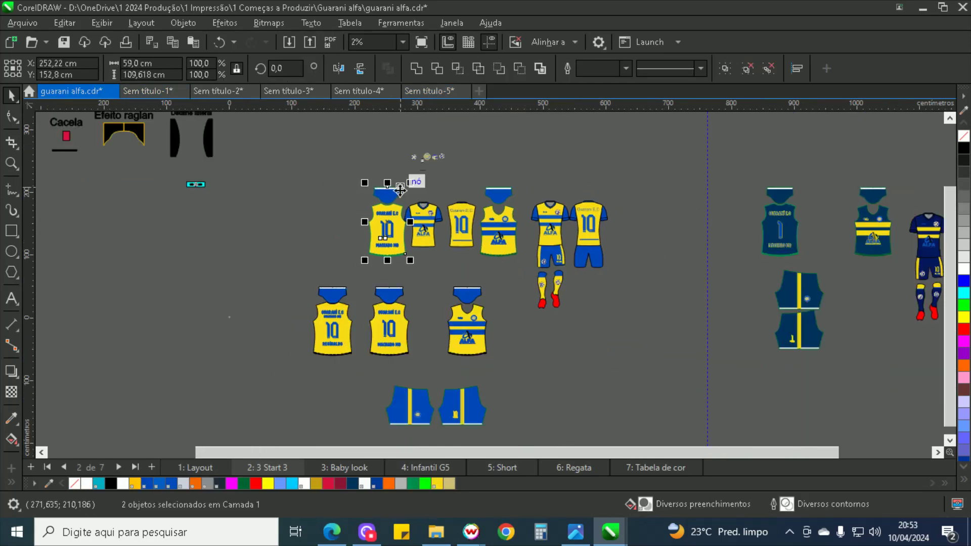
scroll(384, 339, "up", 3)
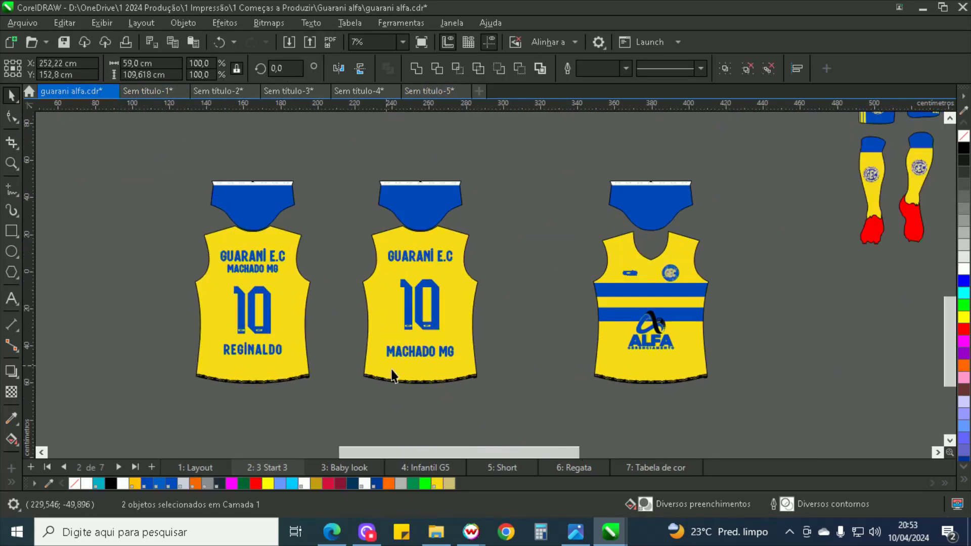
left_click_drag(514, 396, 326, 140)
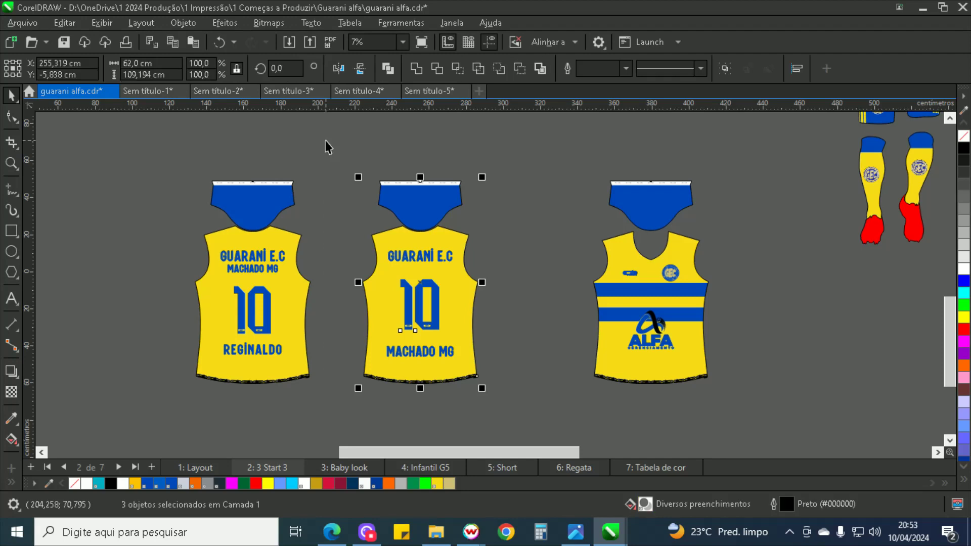
left_click(455, 91)
key("ctrl+v")
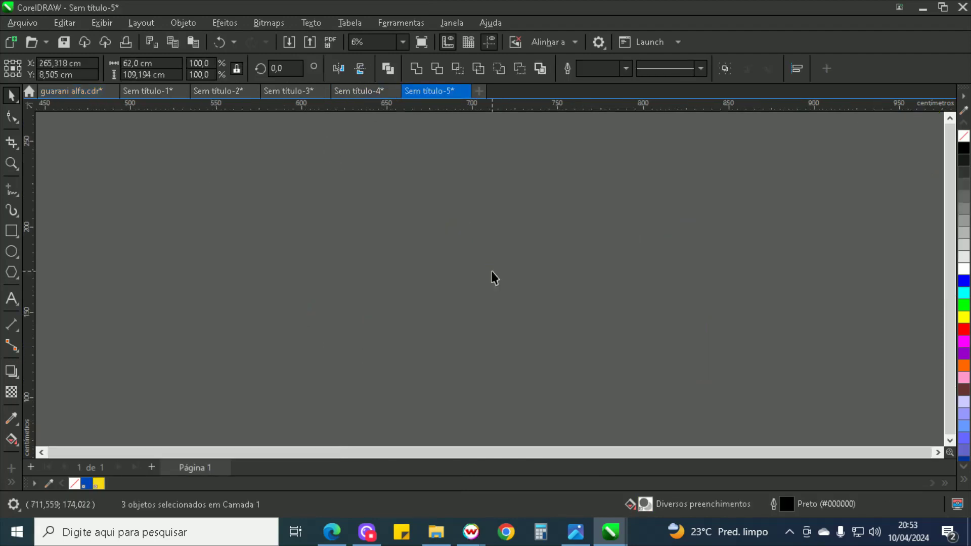
key("shift+F2")
scroll(614, 302, "down", 1)
left_click(514, 207)
left_click_drag(514, 207, 297, 176)
key("ctrl+z")
left_click_drag(514, 225, 223, 212)
key("ctrl+z")
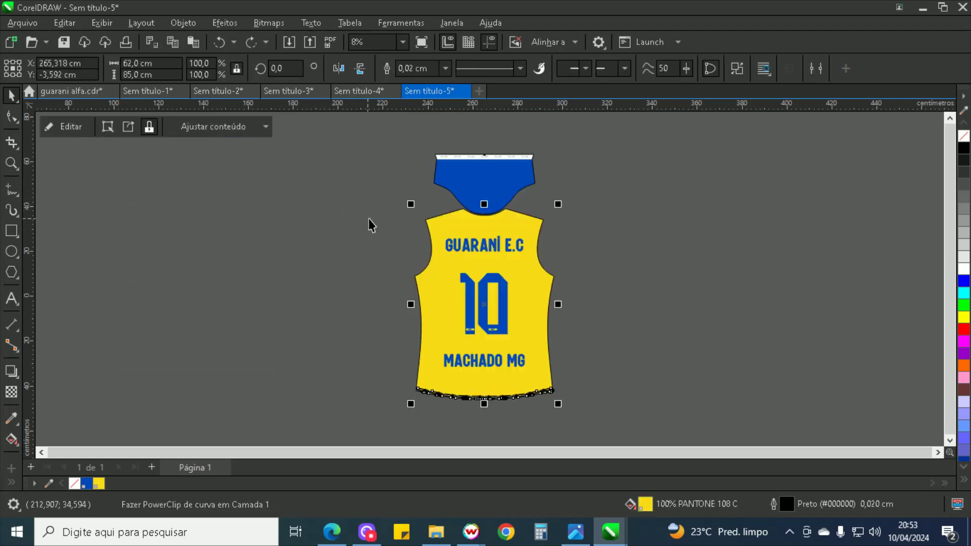
Group the shirt's yellow body with the blue piece above it.
left_click(455, 176, "shift")
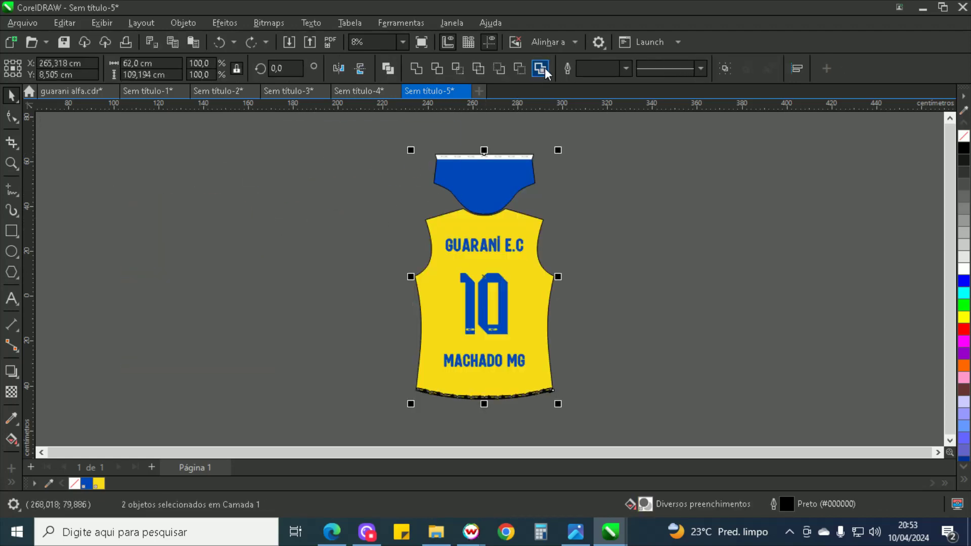
left_click(725, 68)
left_click(608, 295)
Set the text alignment of the shirt number 10 to centre.
left_click_drag(511, 279, 574, 250)
key("ctrl+z")
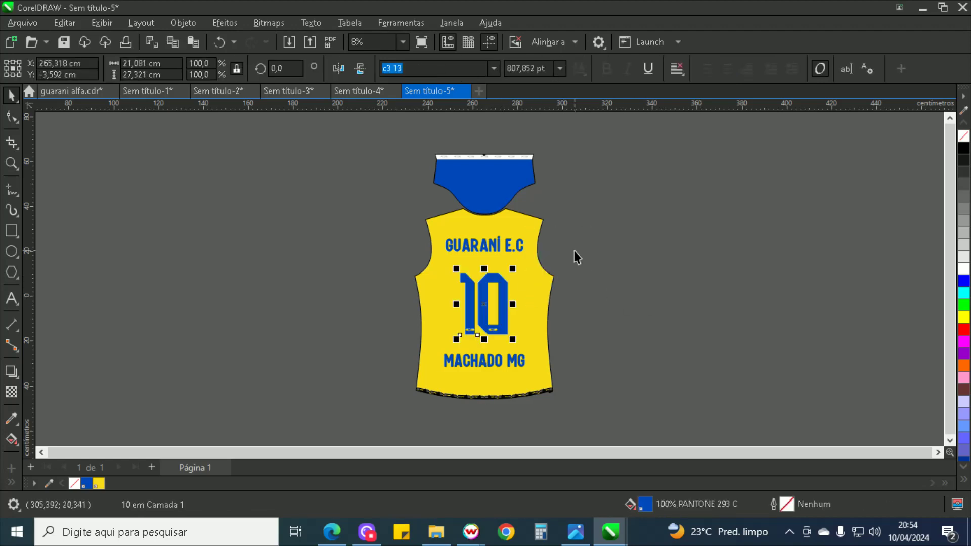
left_click(539, 329, "shift")
left_click(458, 314)
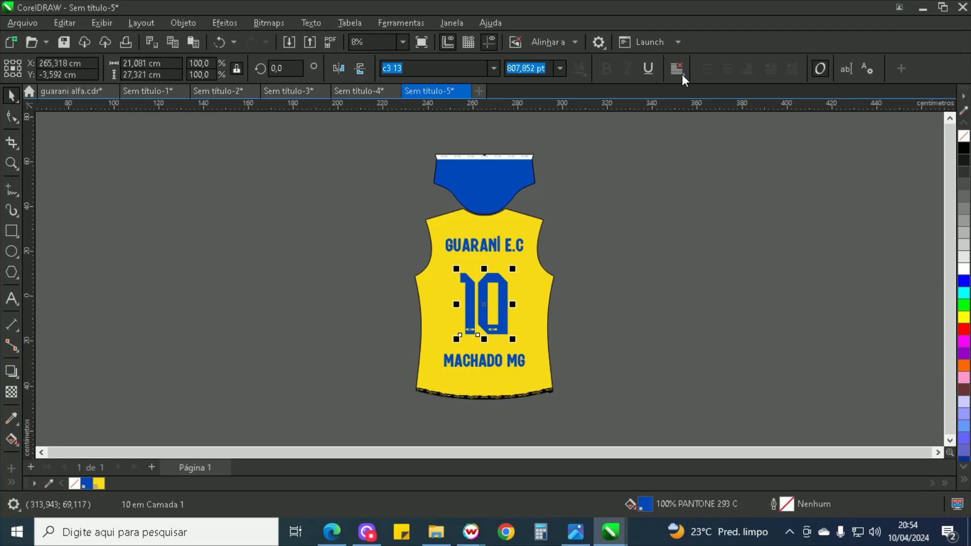
left_click(677, 68)
left_click(706, 119)
left_click_drag(609, 376, 529, 345)
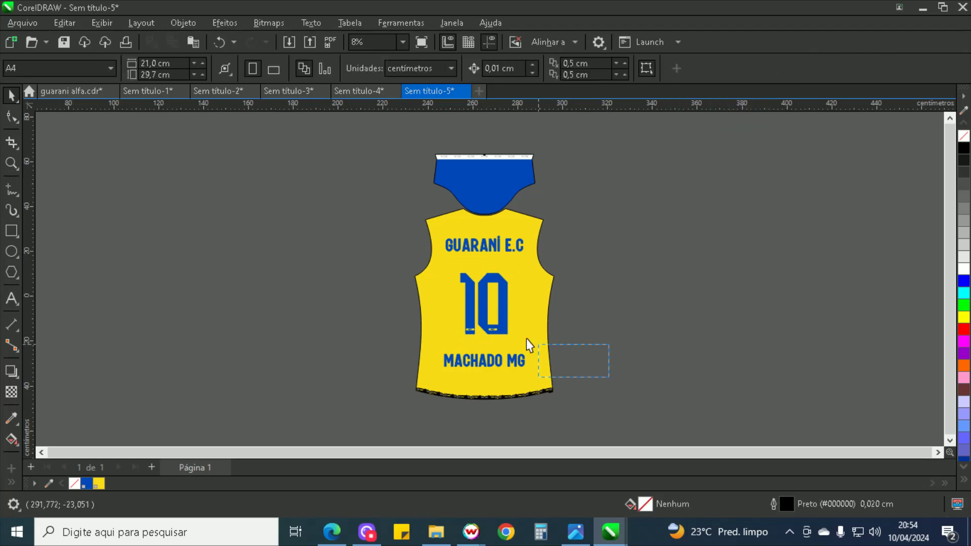
Group the number 10 text with the shirt.
left_click(469, 334)
scroll(472, 321, "up", 8)
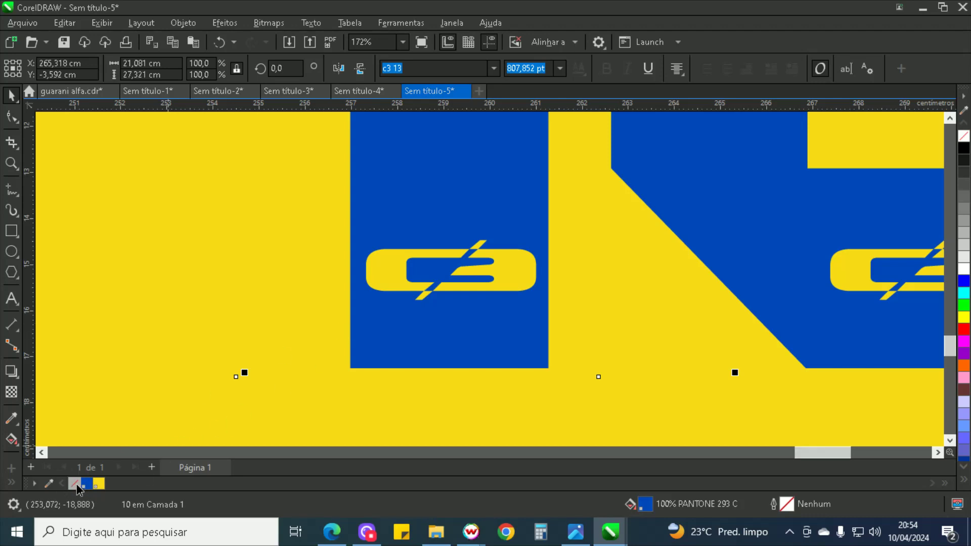
scroll(385, 269, "down", 6)
scroll(348, 304, "down", 1)
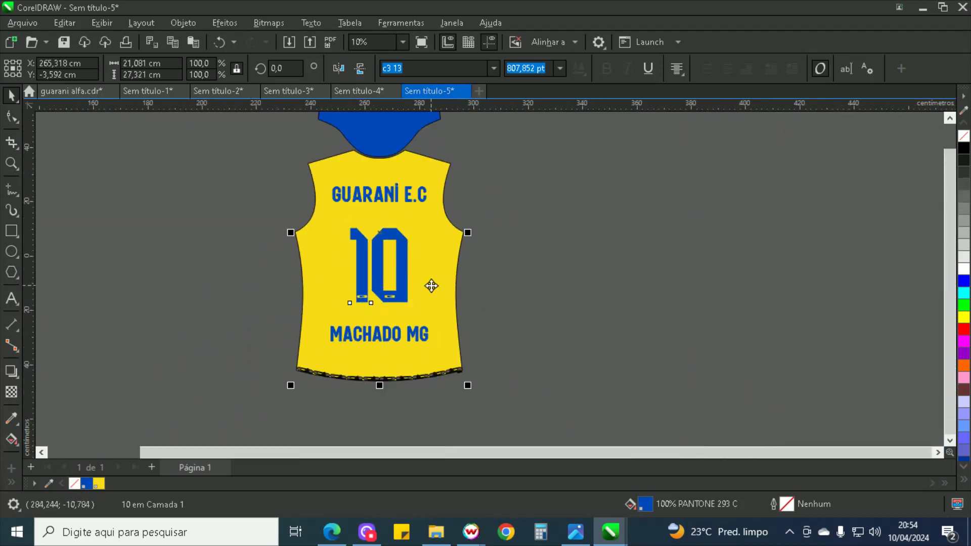
left_click(438, 268, "shift")
left_click(725, 68)
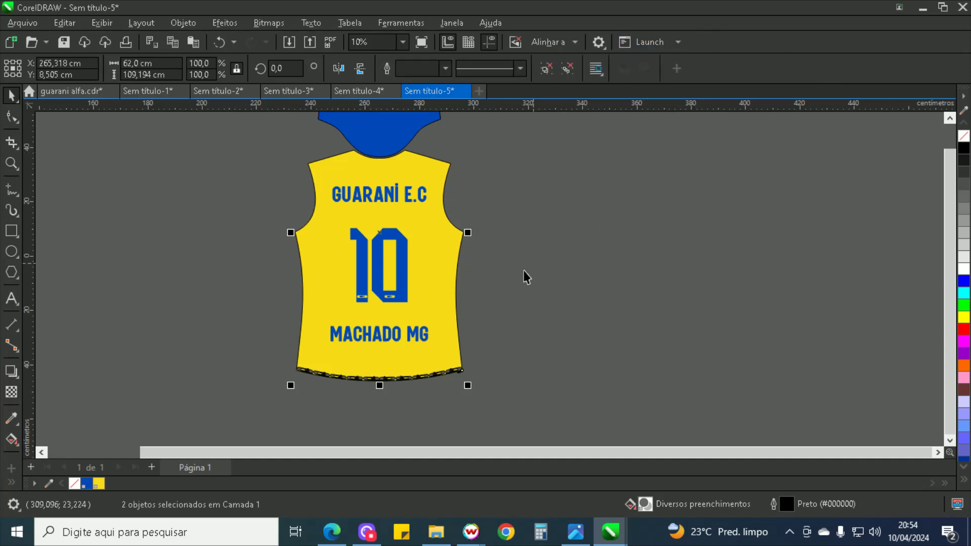
scroll(528, 288, "down", 1)
left_click(211, 246)
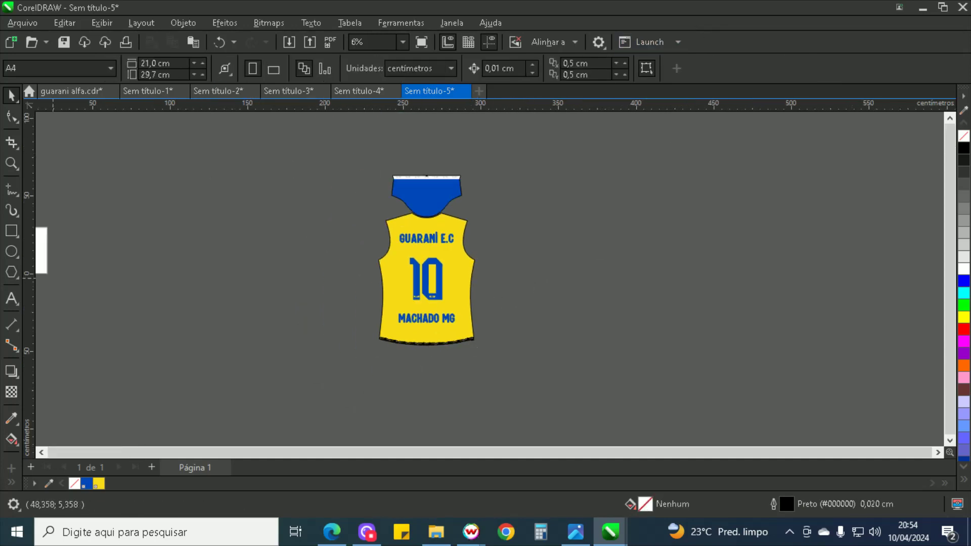
Run PowerDuplicate on the grouped shirt with its number as the changing text, making 9 copies numbered 13 to 21.
left_click(453, 260)
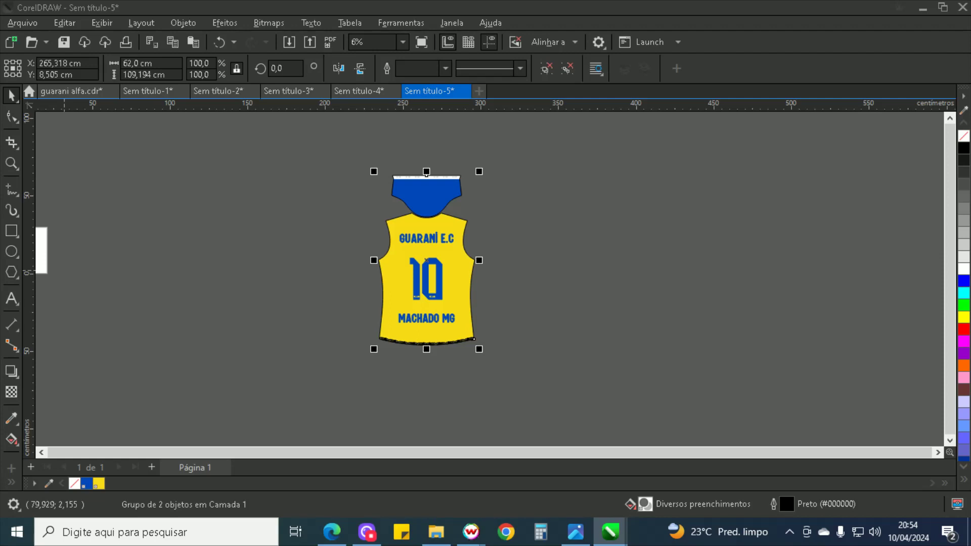
left_click(245, 275)
left_click(430, 275)
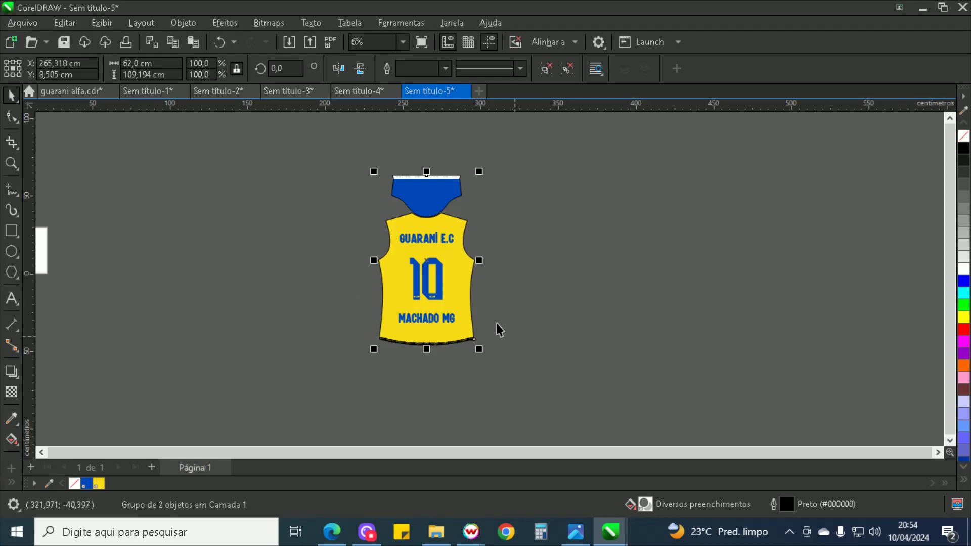
left_click(434, 285, "ctrl")
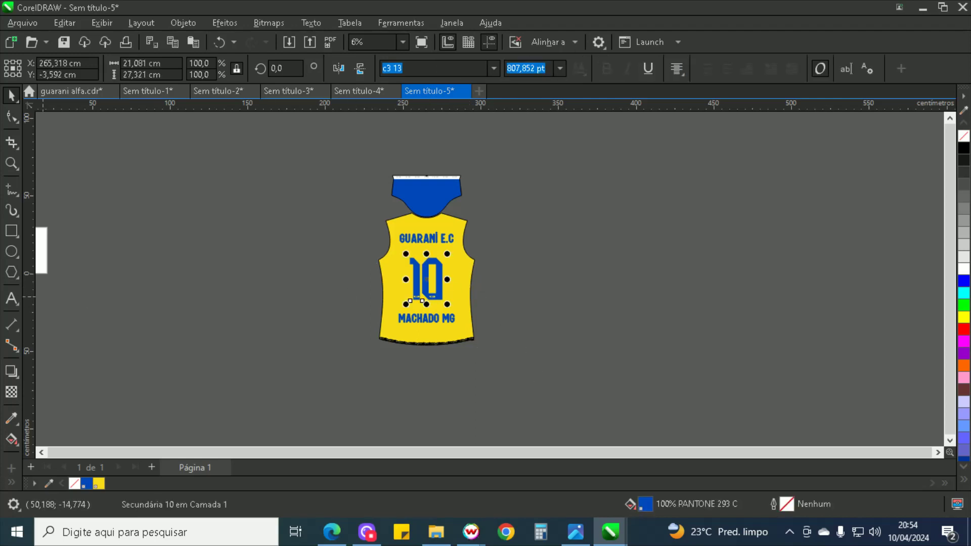
left_click(245, 316)
left_click(445, 336)
key("ctrl+d")
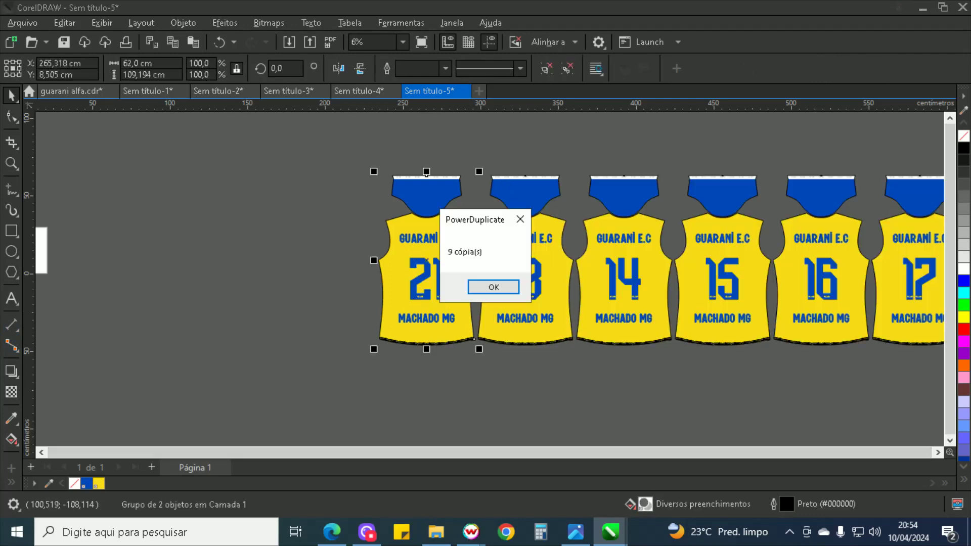
left_click(508, 292)
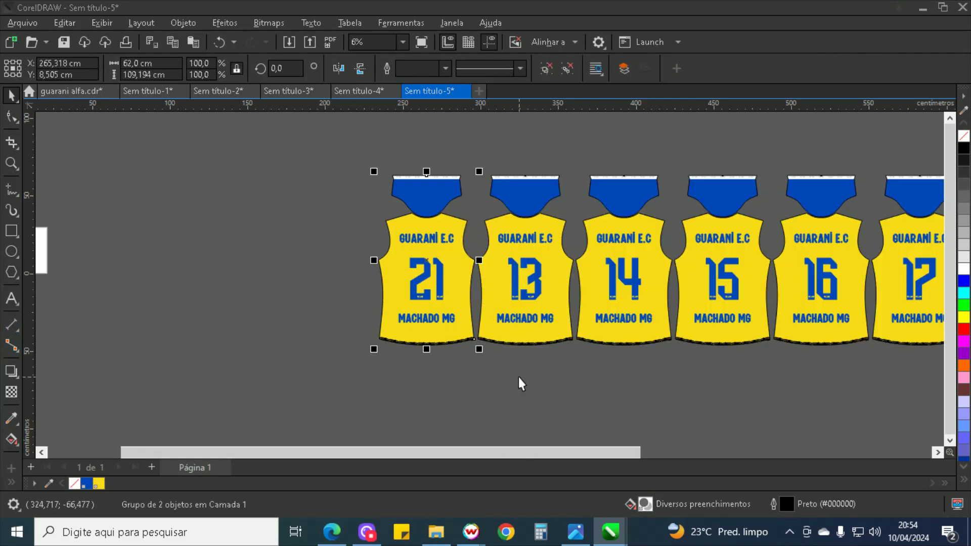
Delete the surplus original shirt in front of number 13.
left_click(517, 377)
scroll(485, 245, "up", 4)
scroll(344, 222, "down", 2)
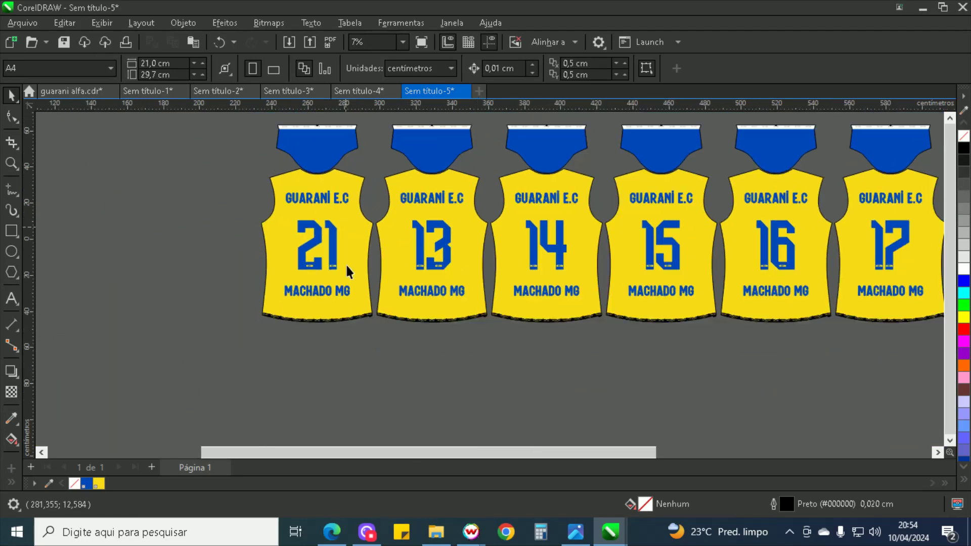
scroll(345, 236, "down", 2)
left_click(334, 274)
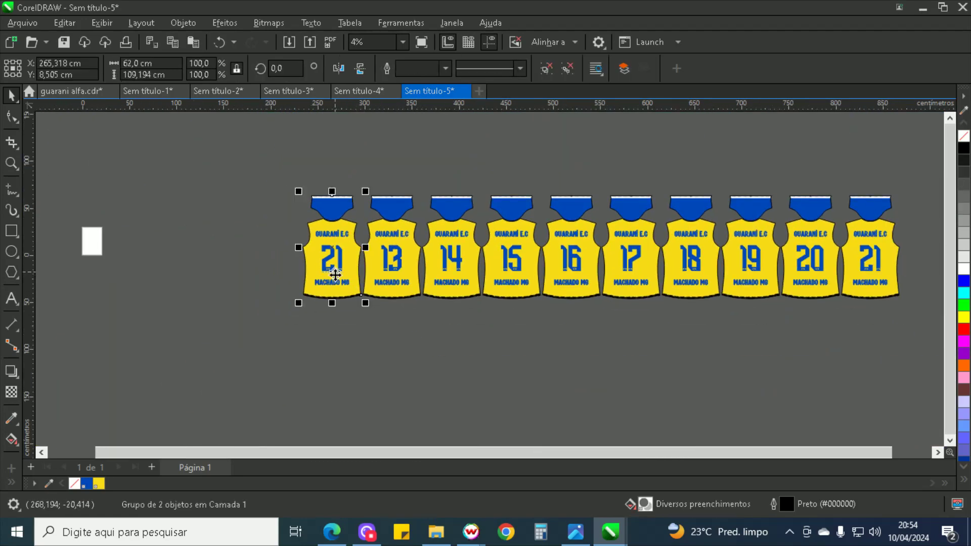
key("Delete")
key("ctrl+a")
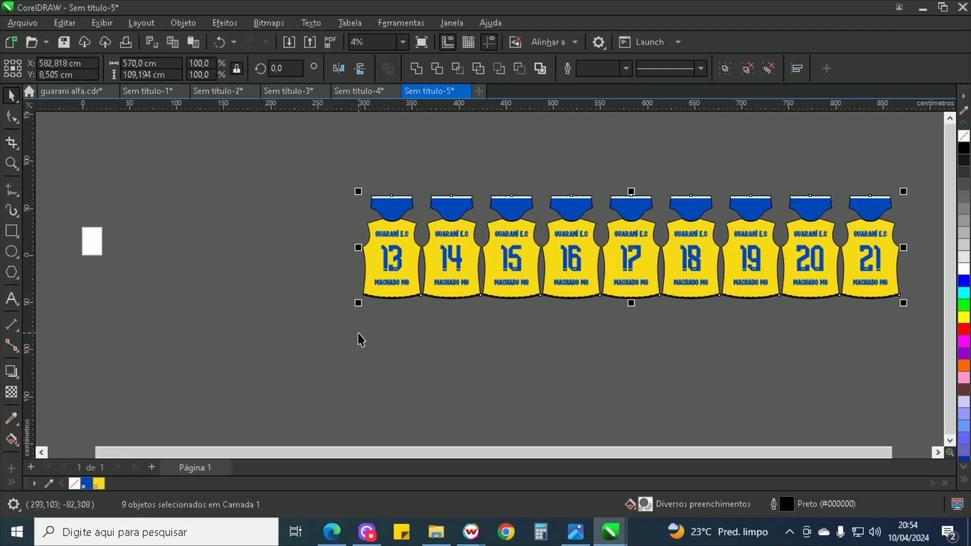
left_click(356, 367)
Export shirts 13, 14 and 15 together as a PNG named 1 into the GG folder, and delete them from the drawing.
scroll(441, 272, "down", 1)
scroll(441, 272, "up", 3)
left_click_drag(147, 153, 421, 372)
key("ctrl+e")
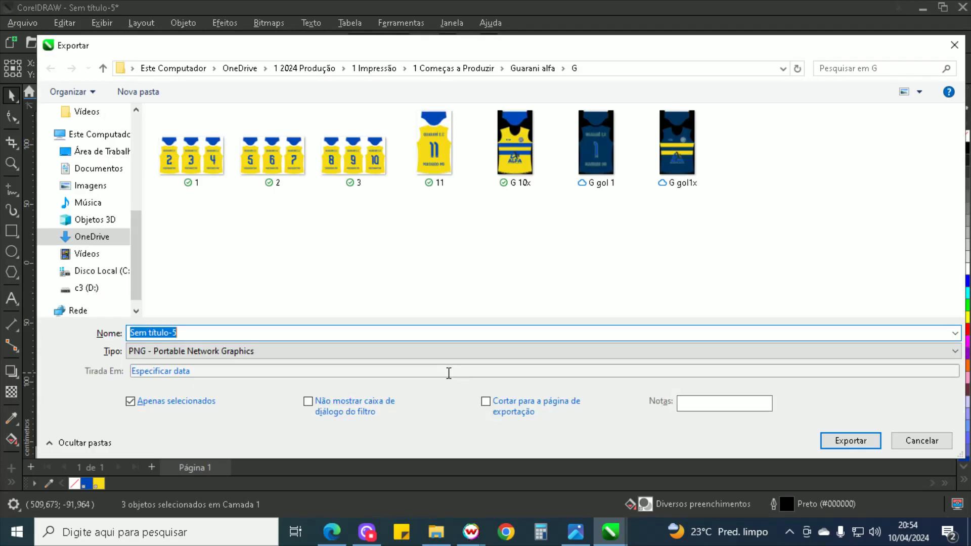
left_click(541, 71)
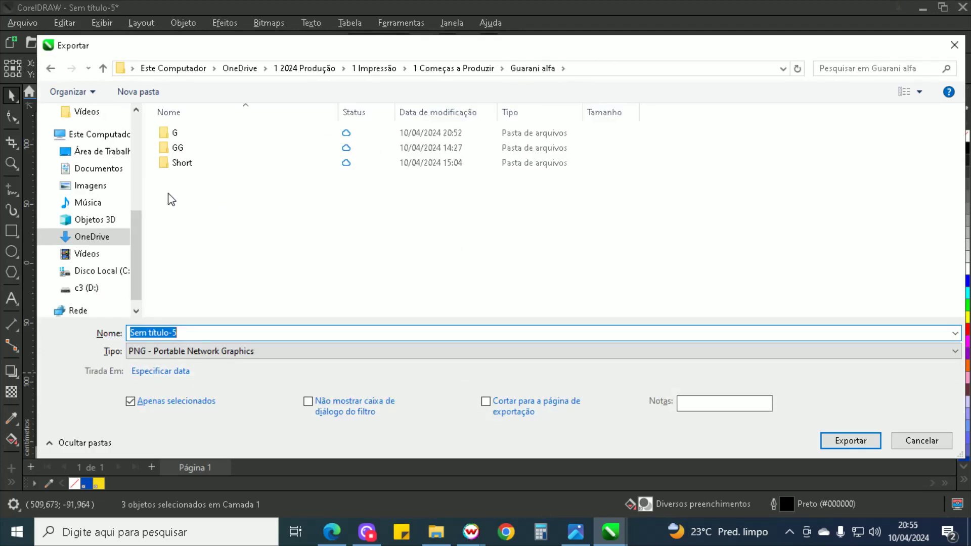
double_click(199, 146)
triple_click(277, 336)
key("BackSpace")
type("13")
key("Return")
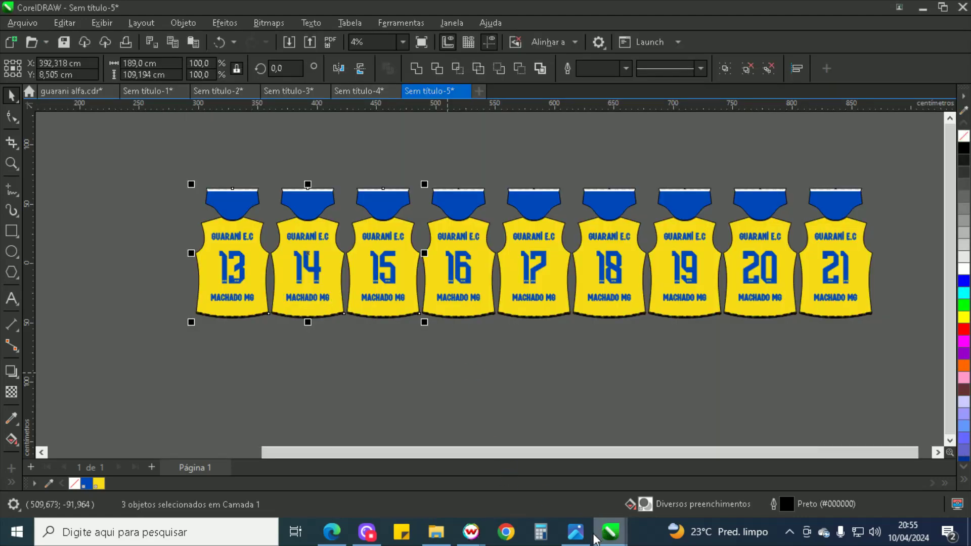
mouse_move(466, 536)
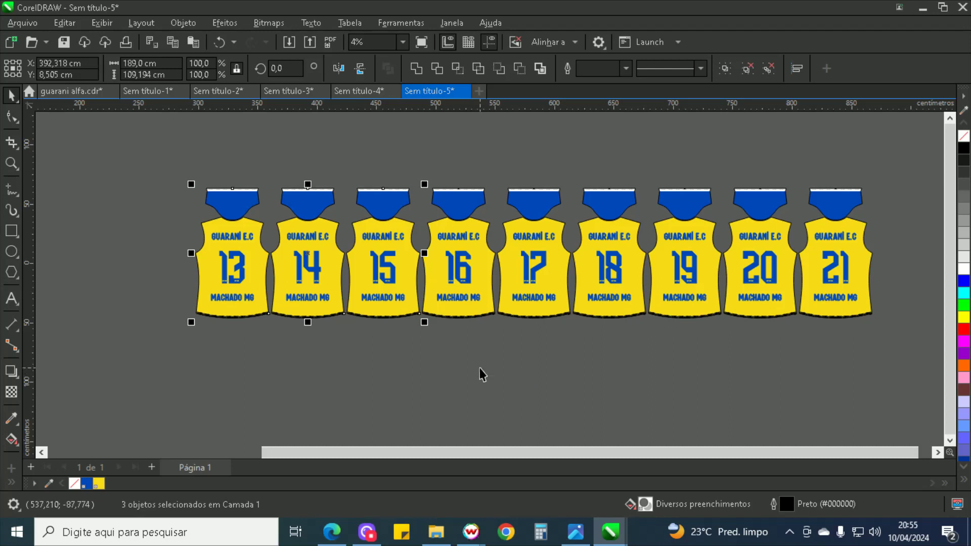
key("Delete")
Export shirts 16, 17 and 18 together as a PNG into the GG folder, and delete them from the drawing.
left_click_drag(353, 146, 670, 362)
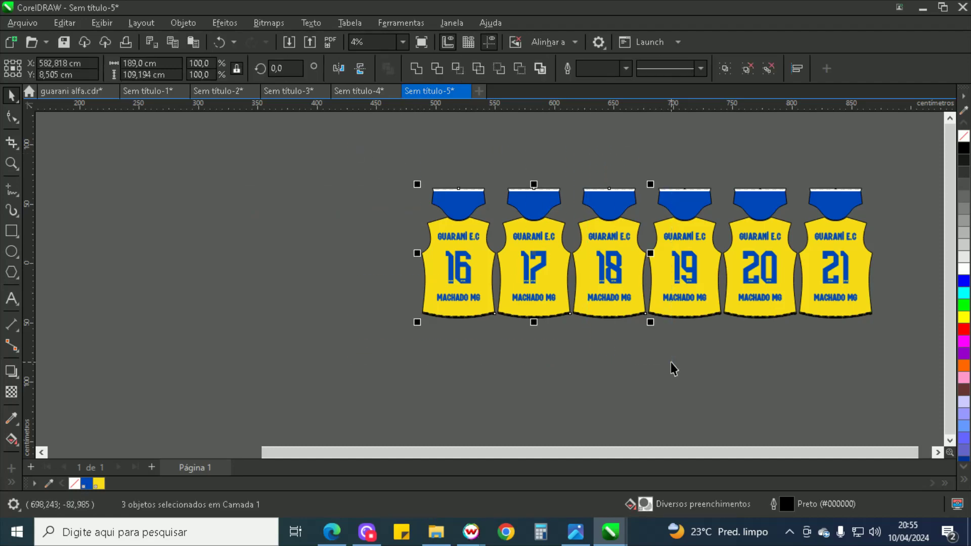
key("ctrl+e")
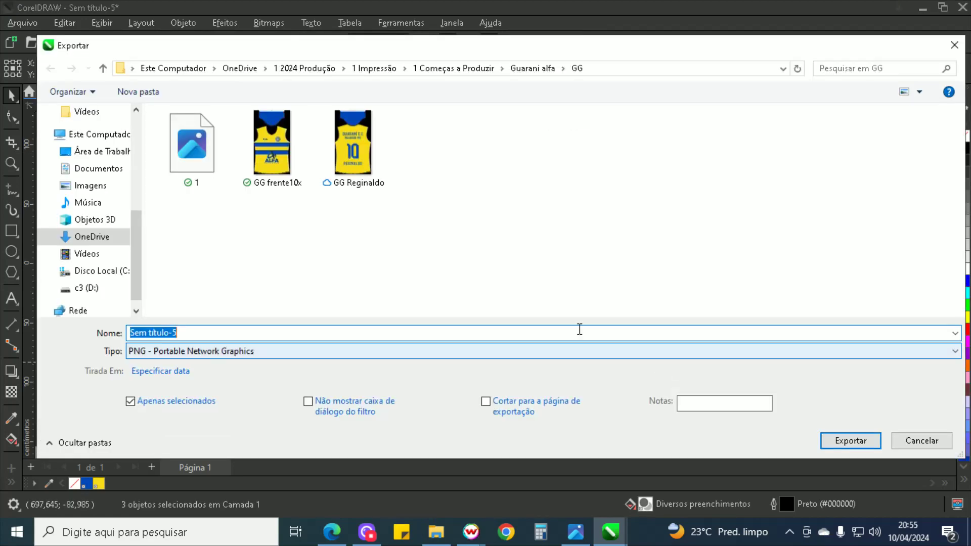
key("Escape")
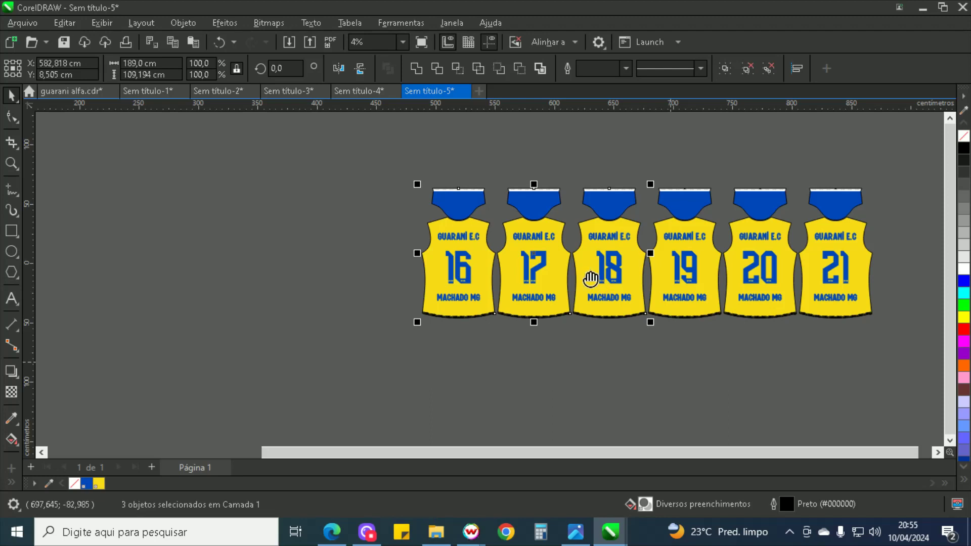
key("Delete")
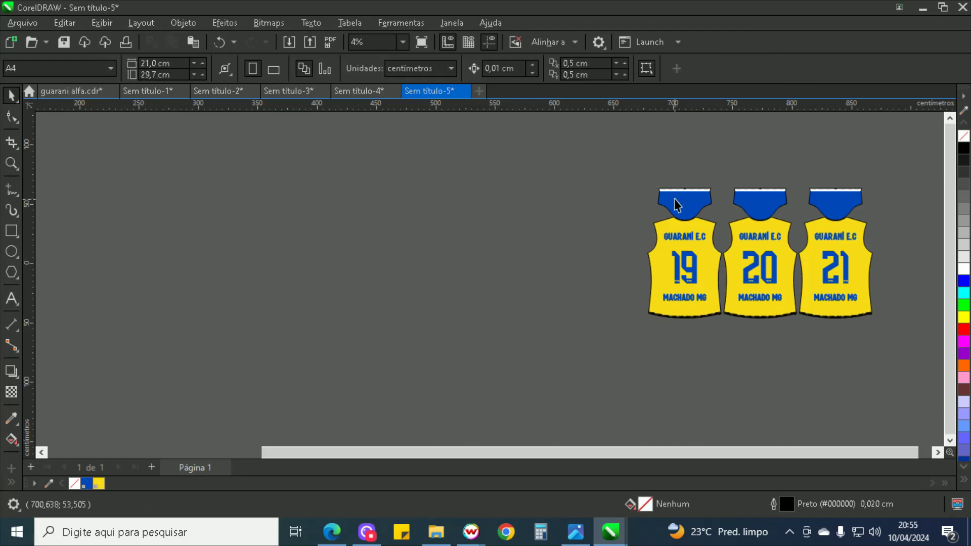
Export shirts 19, 20 and 21 together as a PNG named 3 at 300 dpi into the GG folder.
left_click_drag(612, 146, 882, 363)
key("ctrl+e")
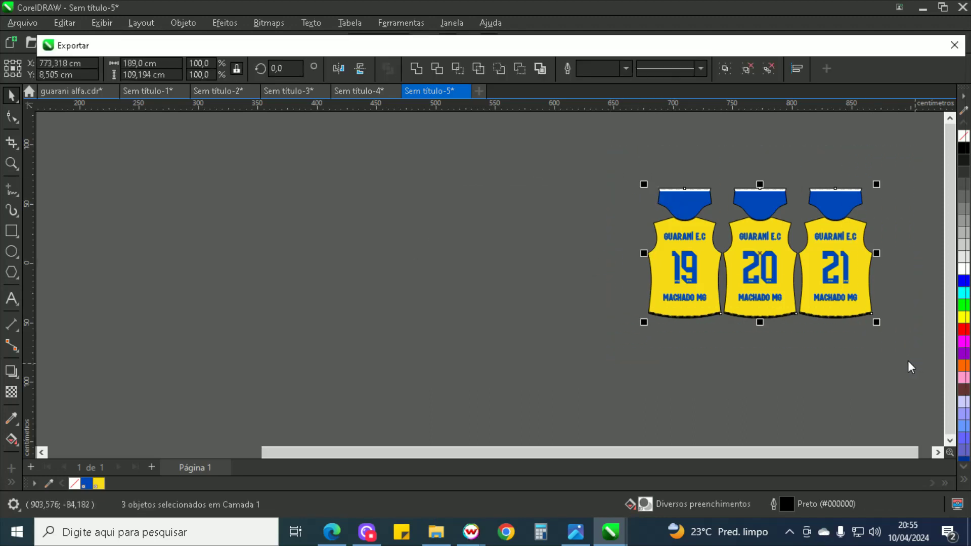
type("3")
key("Return")
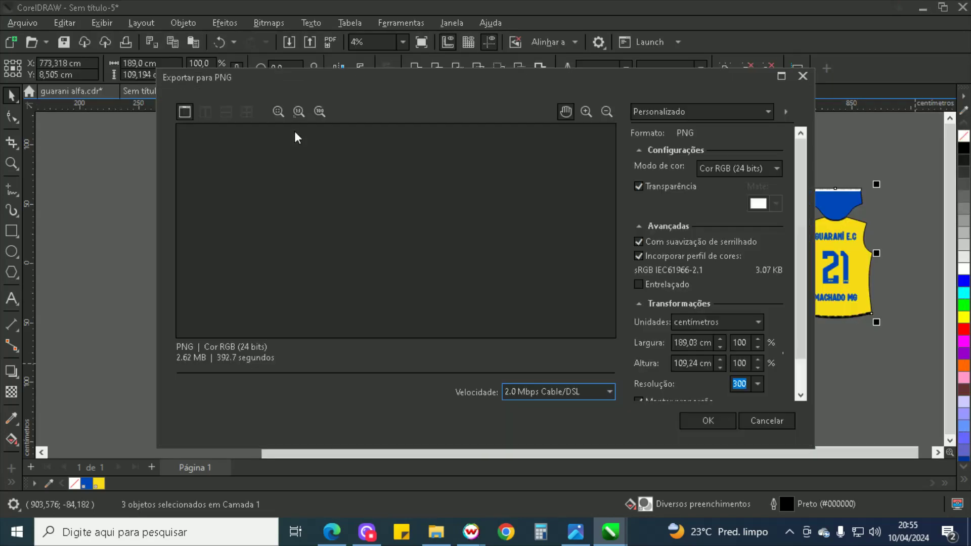
key("Return")
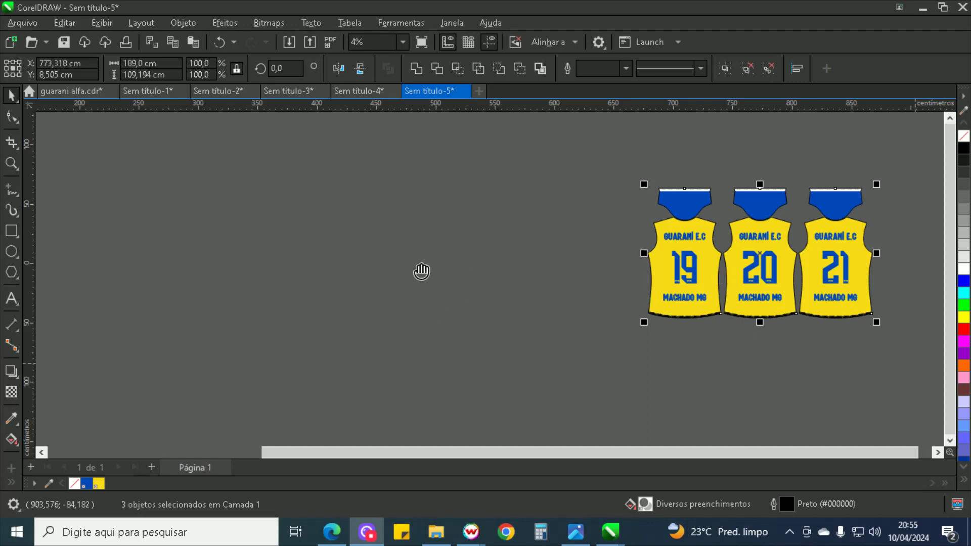
Delete shirts 19, 20 and 21 from the drawing.
left_click(645, 210)
left_click_drag(636, 162, 918, 353)
key("Delete")
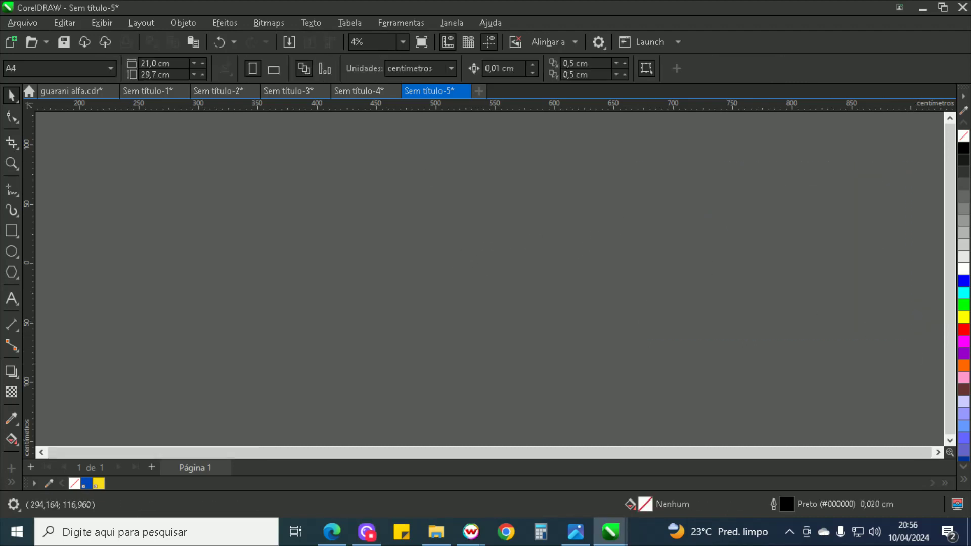
Open the import dialog and examine the PNG files exported to the G folder of Guarani alfa, under 1 Começas a Produzir.
left_click(289, 42)
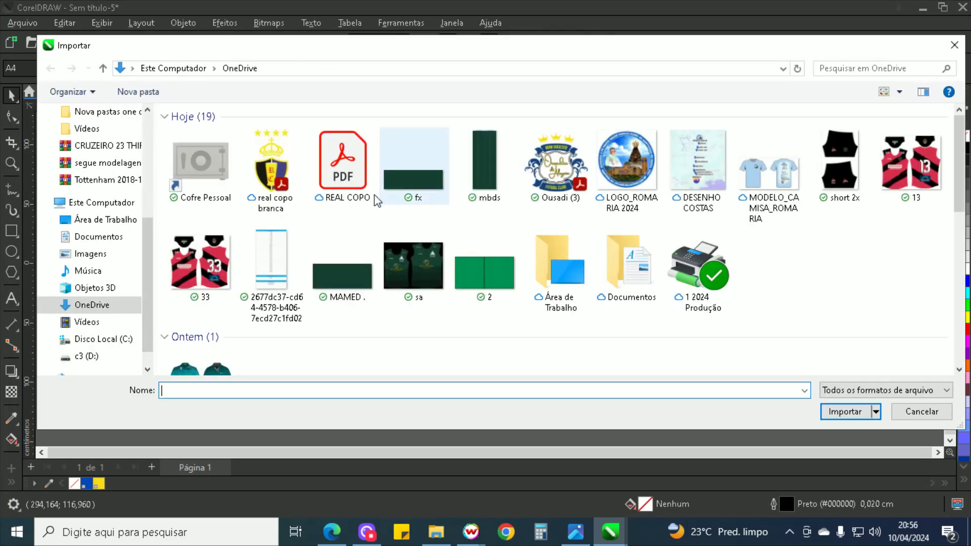
scroll(102, 178, "up", 4)
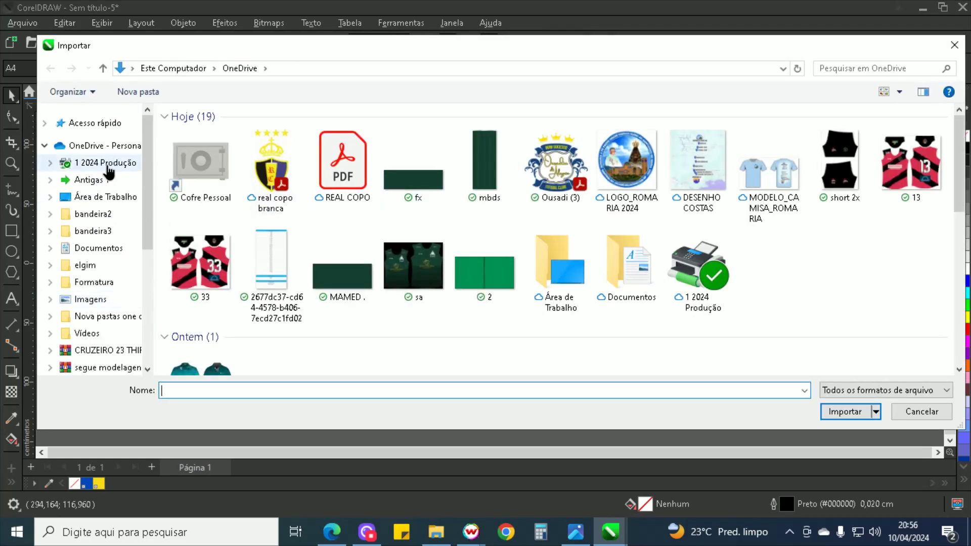
left_click(106, 163)
double_click(263, 178)
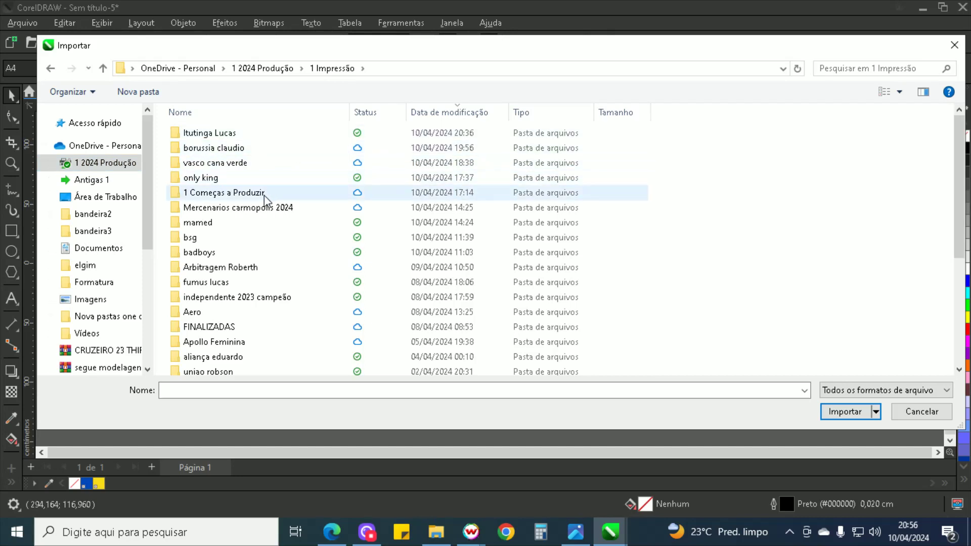
double_click(281, 193)
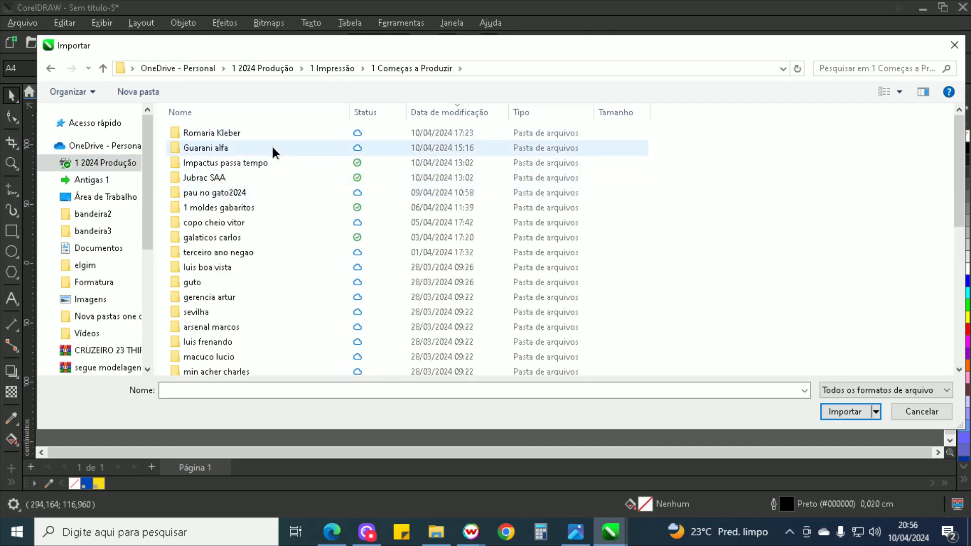
double_click(271, 147)
double_click(261, 177)
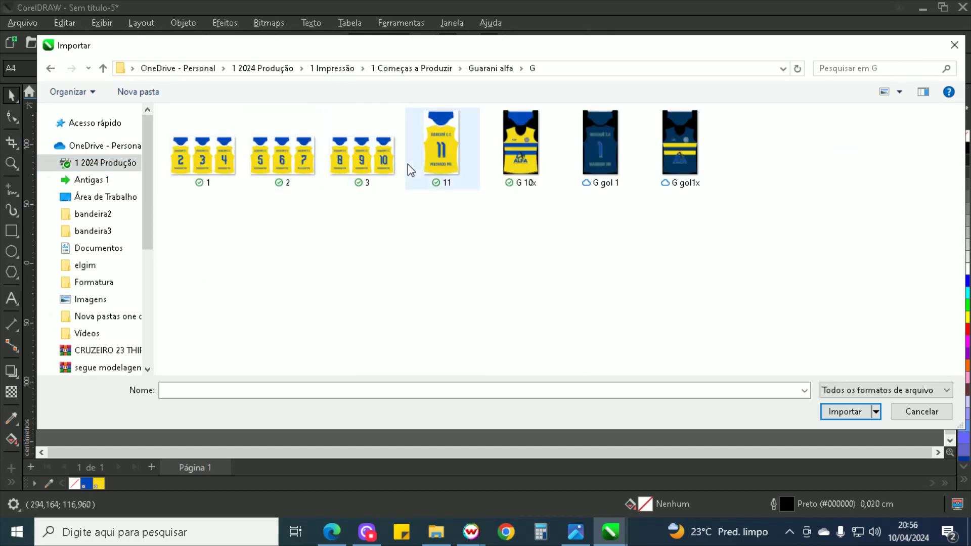
Import the PNG named 1 from the GG folder and place it in the empty drawing area.
key("alt+Left")
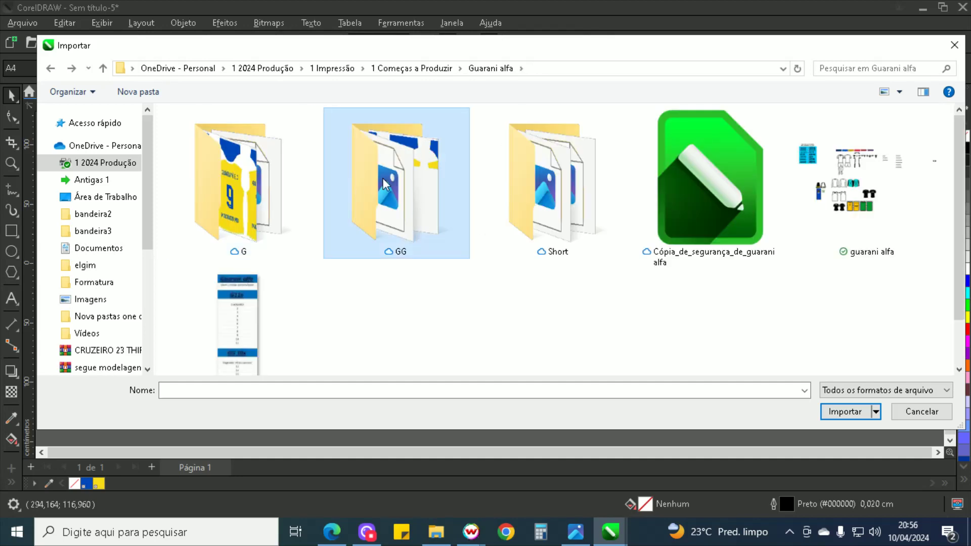
double_click(383, 178)
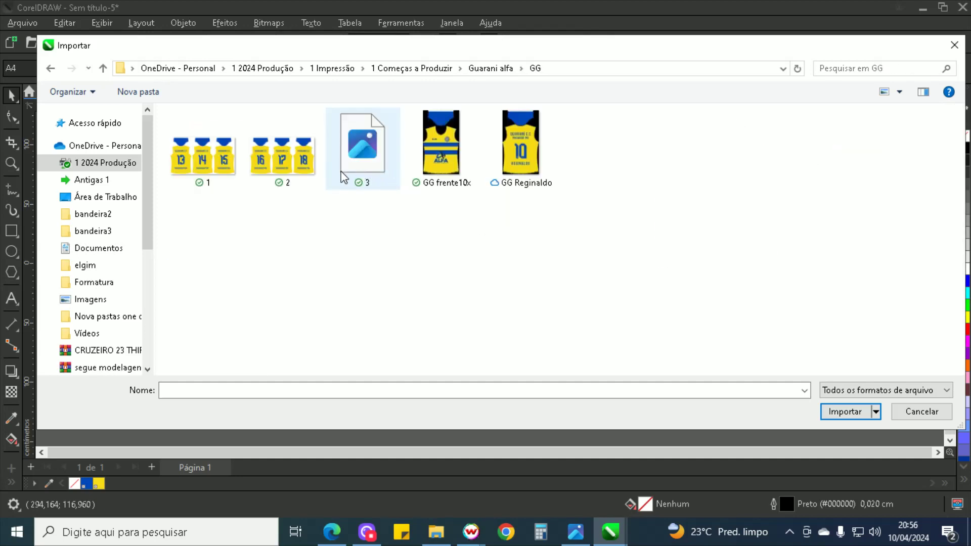
double_click(202, 154)
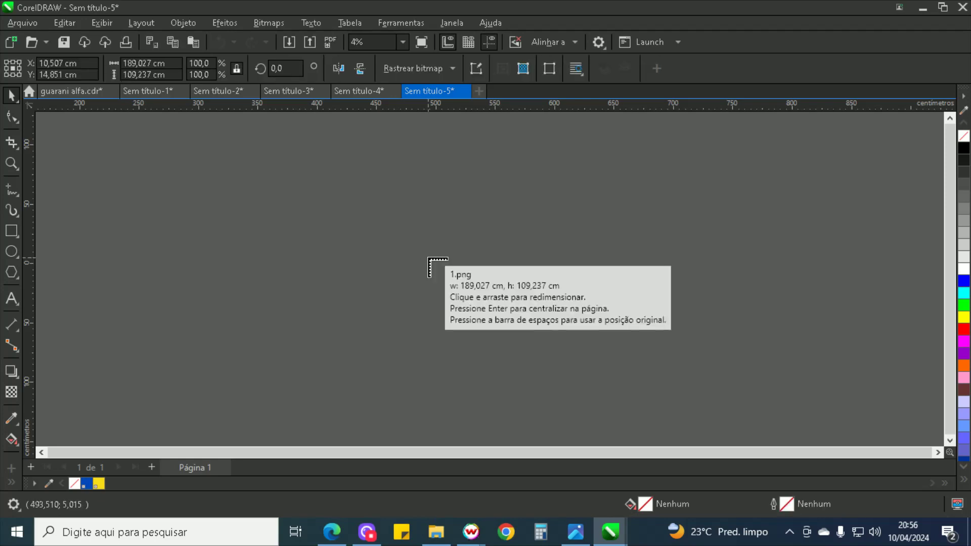
left_click(387, 210)
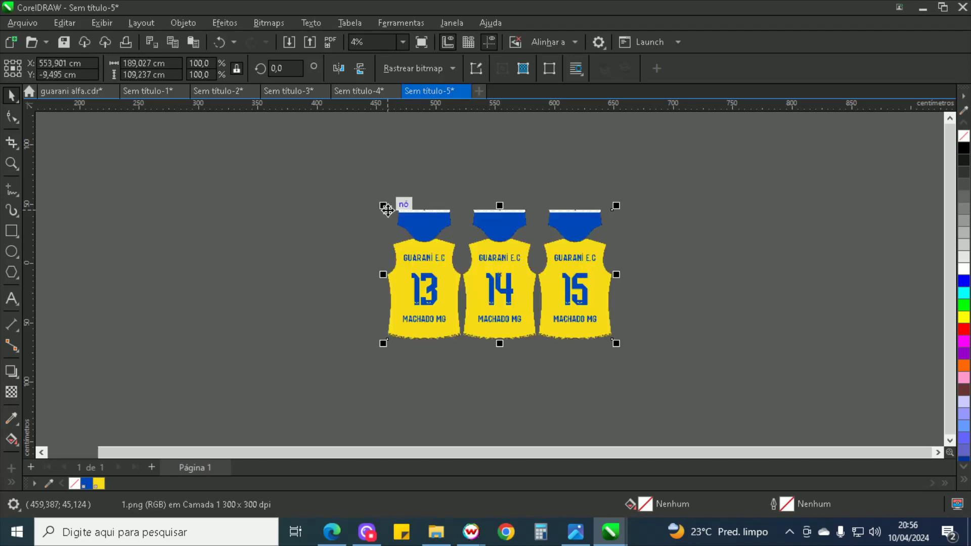
left_click(242, 250)
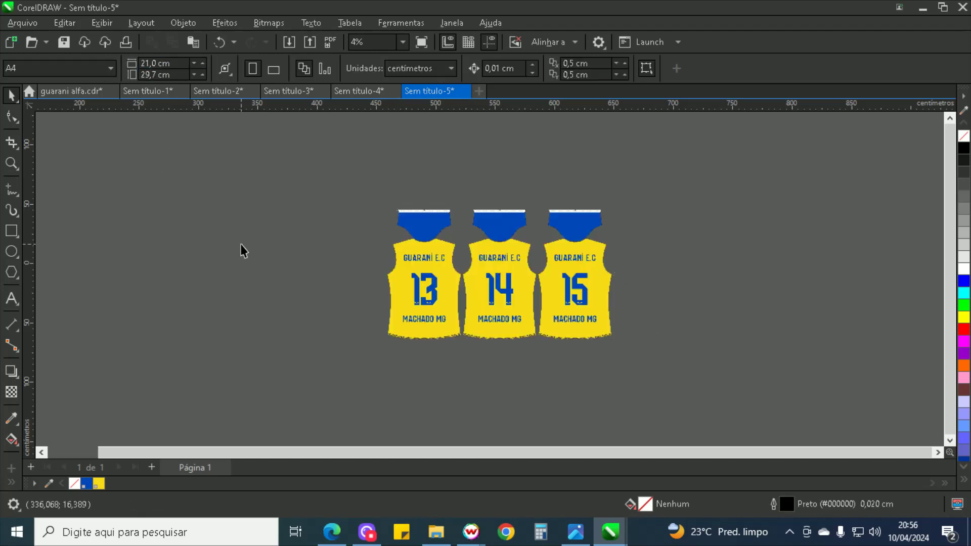
left_click_drag(536, 316, 451, 298)
Undo the PNG import and the deletions of shirts 13 to 21.
key("ctrl+z")
key("ctrl+z")
key("ctrl+z")
key("ctrl+z")
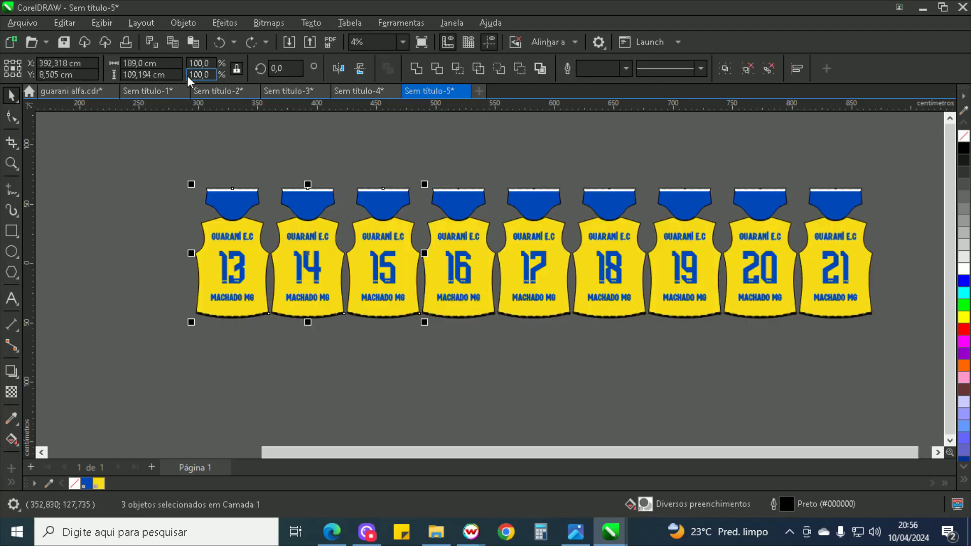
Select all nine shirts, 13 to 21, and delete them from the drawing.
left_click(426, 379)
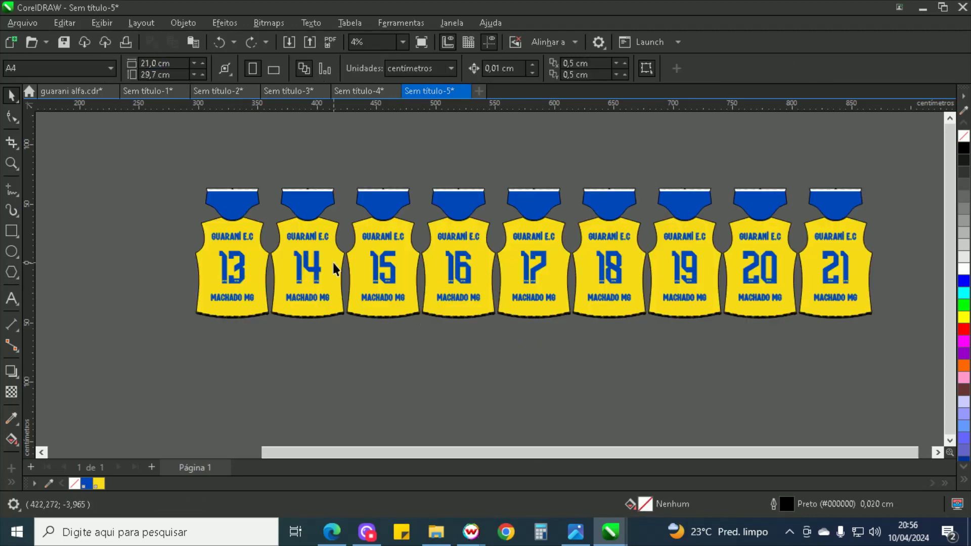
left_click_drag(155, 148, 897, 359)
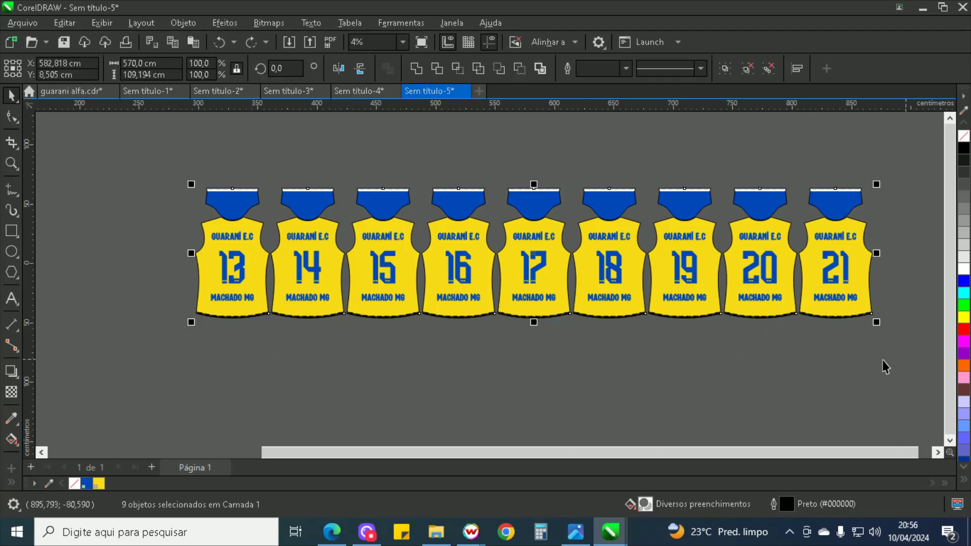
key("Delete")
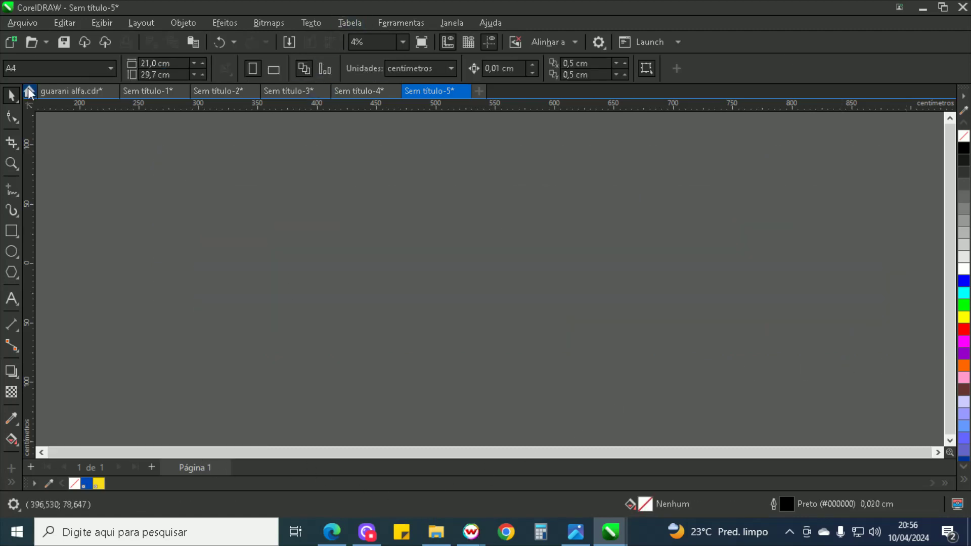
Copy the blue short piece with number 10 from guarani alfa.cdr into the document Sem título-5.
left_click(77, 93)
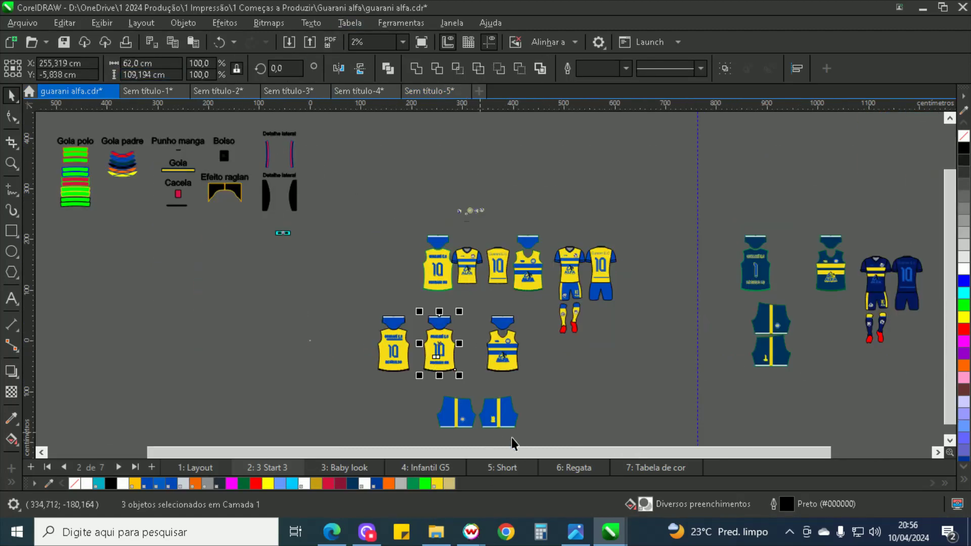
scroll(511, 437, "up", 5)
left_click_drag(596, 375, 354, 140)
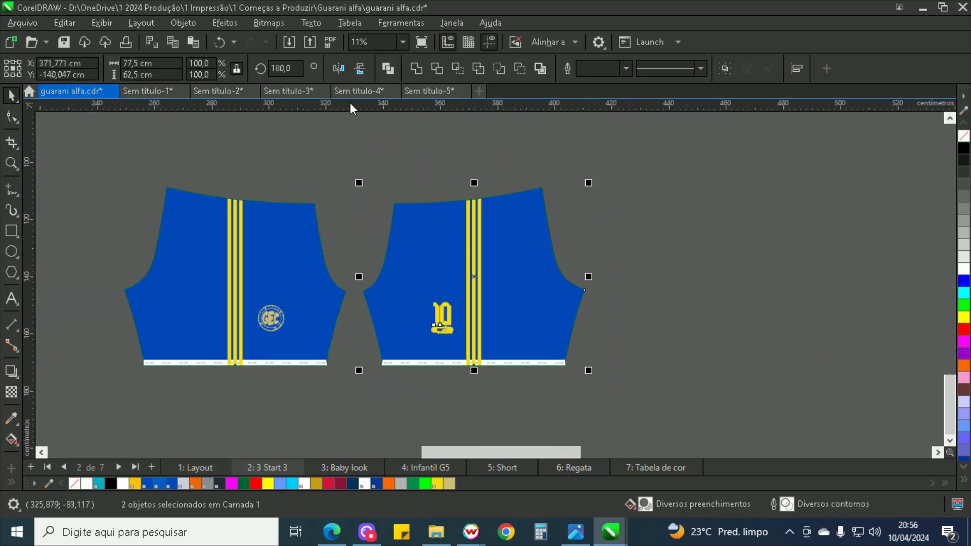
left_click(443, 87)
key("ctrl+v")
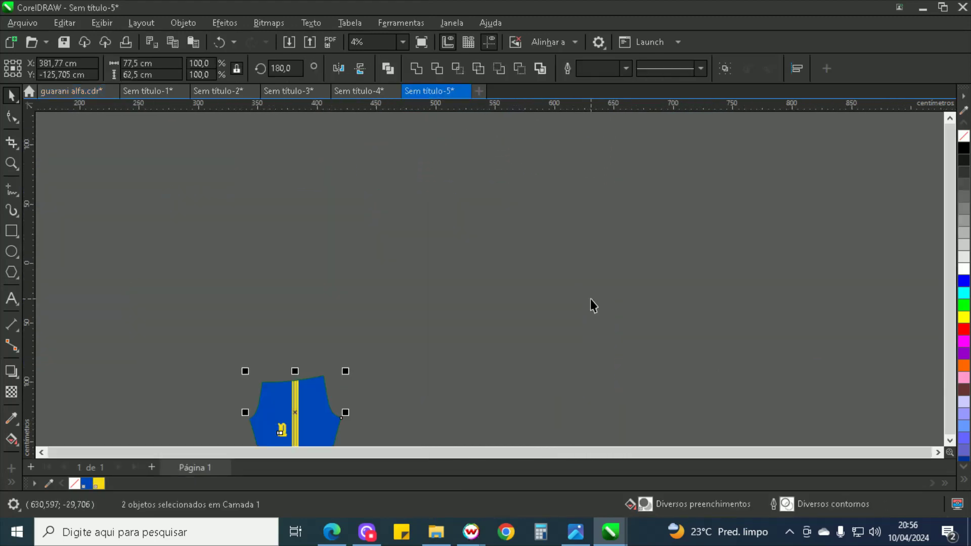
Remove the outline from the yellow number 10 on the short, and check the small logo inside its digits.
key("shift+F2")
scroll(454, 378, "up", 2)
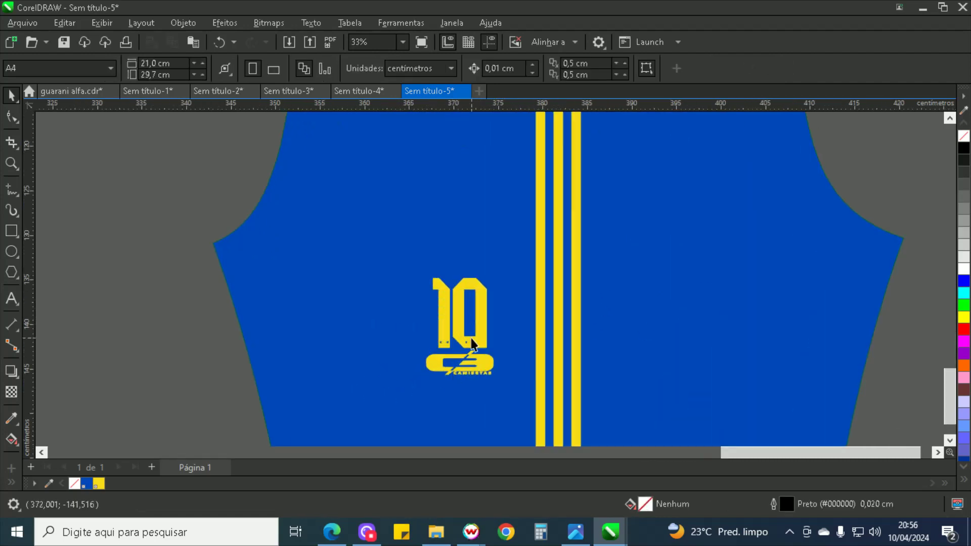
left_click(454, 377)
scroll(454, 377, "up", 8)
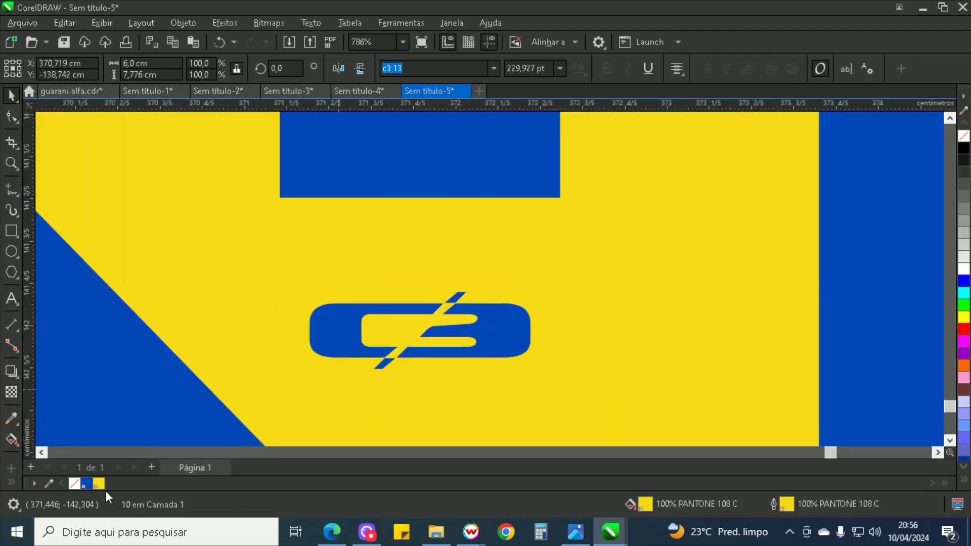
right_click(73, 483)
scroll(445, 306, "up", 5)
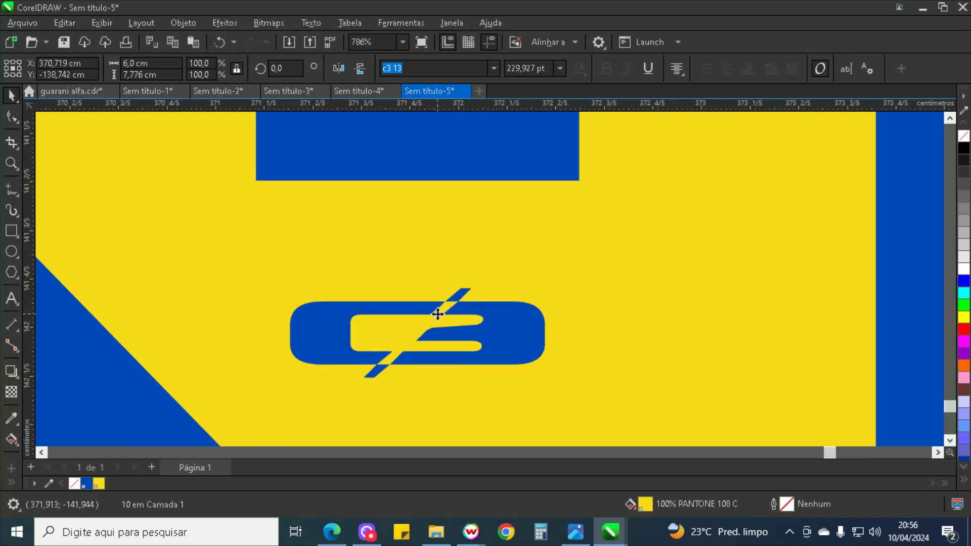
scroll(463, 302, "down", 15)
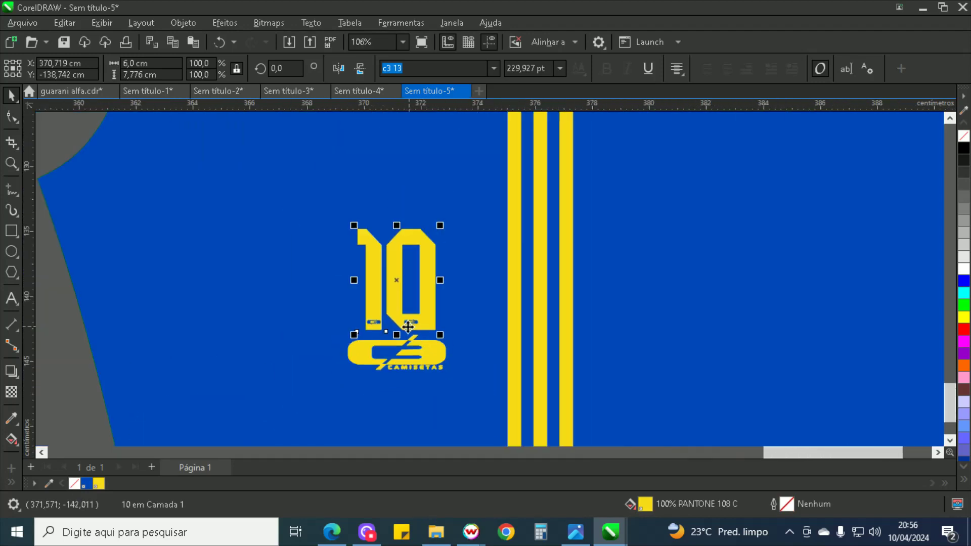
scroll(388, 338, "down", 5)
left_click(521, 340)
left_click_drag(521, 340, 639, 211)
key("ctrl+z")
left_click(626, 327)
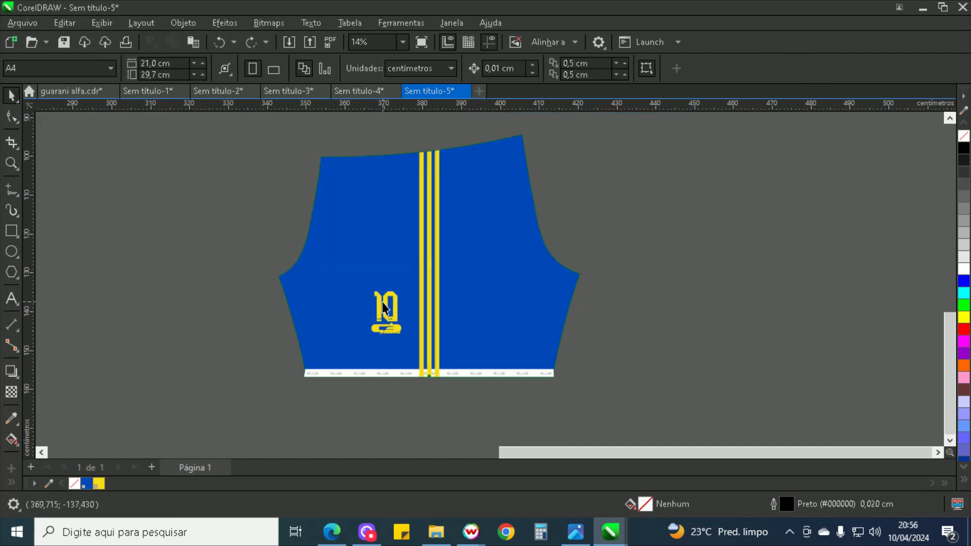
Group the number 10 together with the short piece.
scroll(381, 306, "up", 3)
left_click(385, 311)
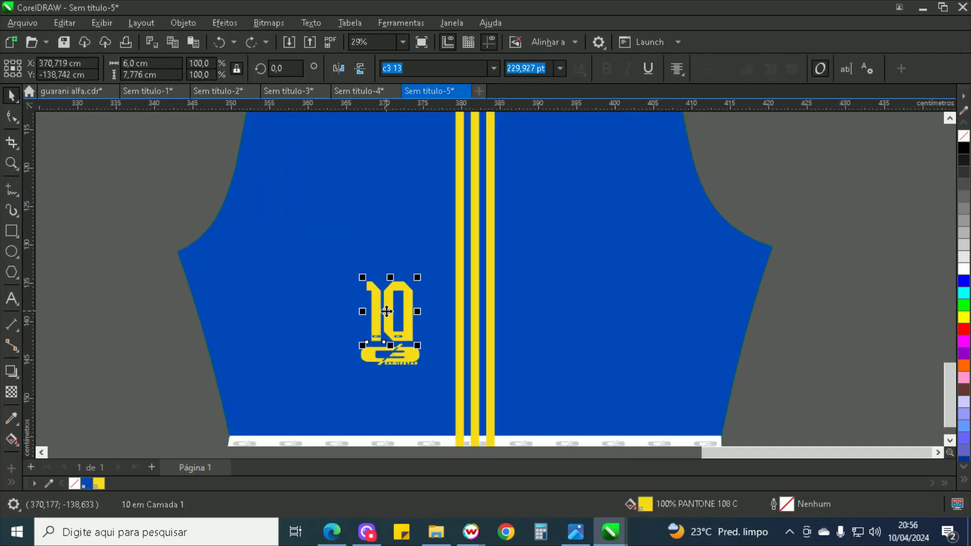
left_click(380, 220, "shift")
left_click(725, 68)
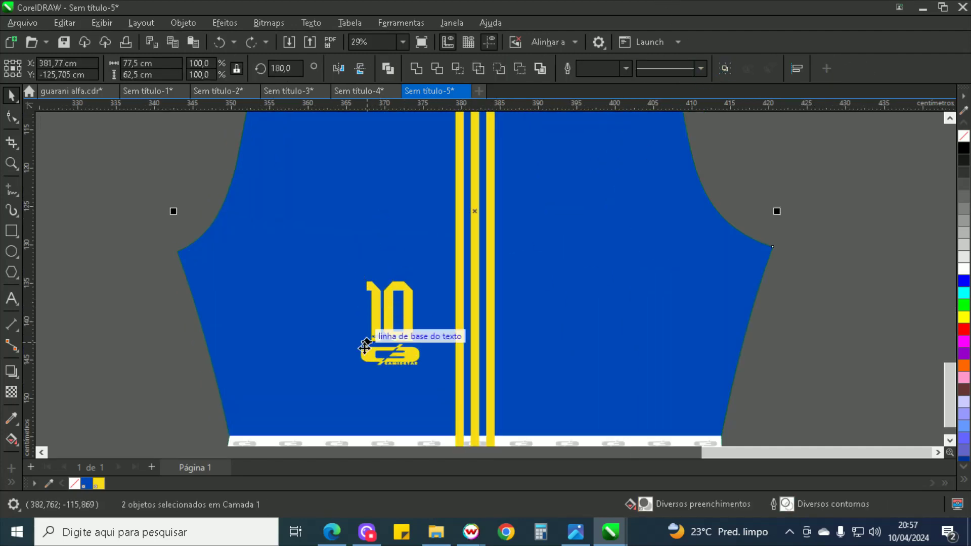
Rotate the grouped short by 90 degrees.
scroll(364, 341, "down", 5)
left_click(283, 69)
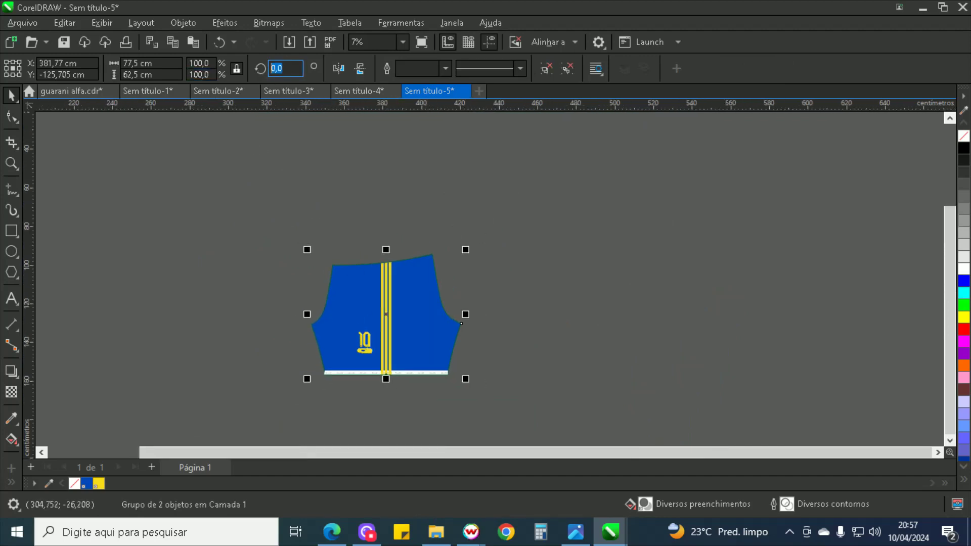
type("90")
key("Return")
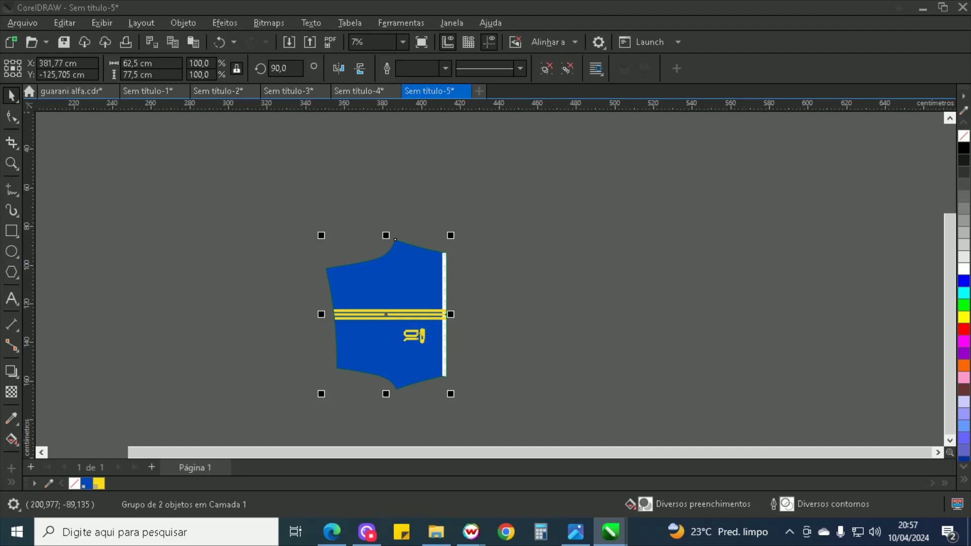
left_click(684, 235)
Select the number 10 inside the short's group and assign it to the number list for Power Duplicate.
scroll(438, 357, "up", 5)
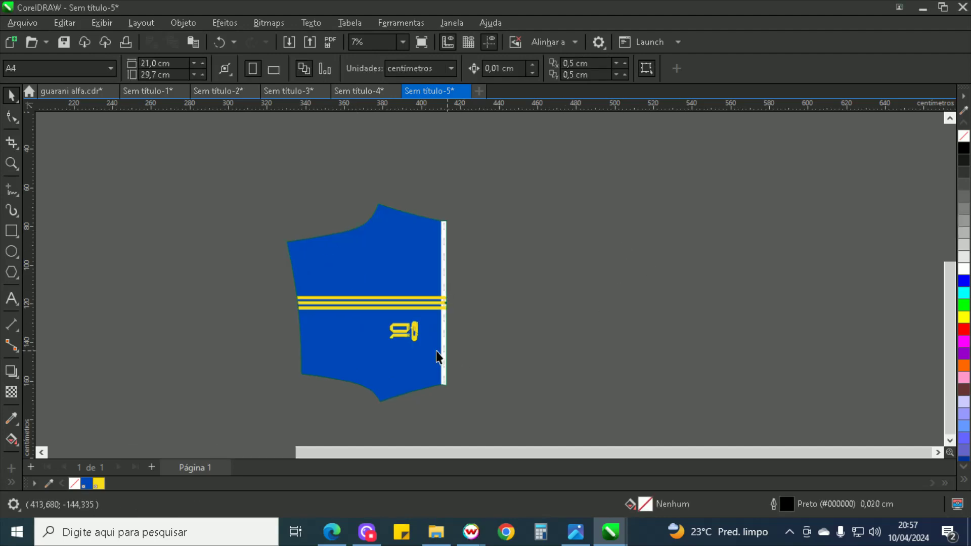
left_click(403, 301)
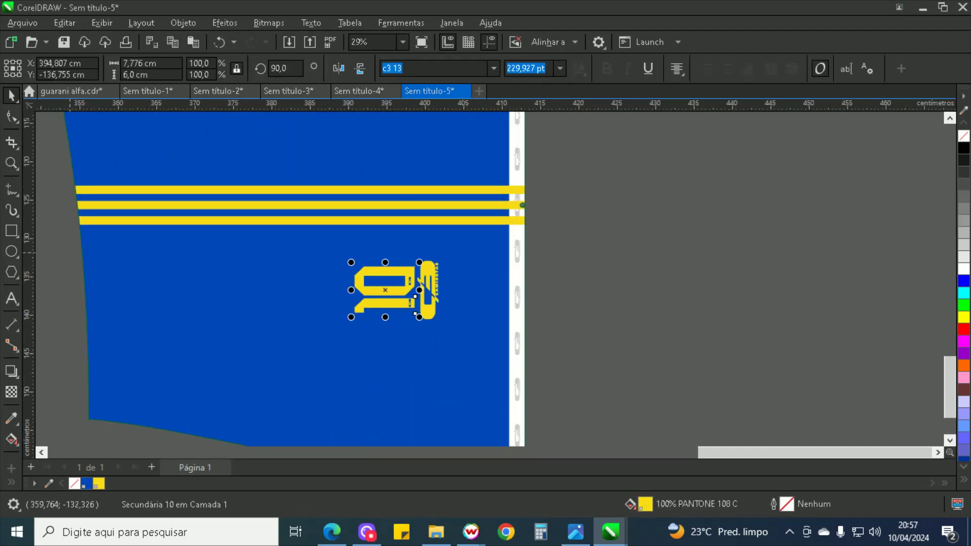
left_click(656, 262)
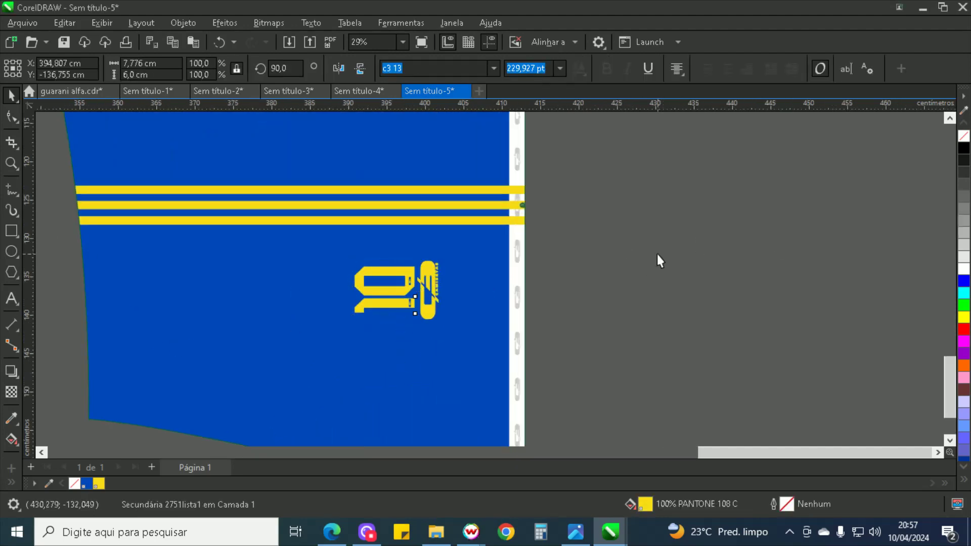
Run Power Duplicate on the short group to make 19 numbered copies in a row, and check the gap between them.
left_click(471, 317)
left_click(147, 63)
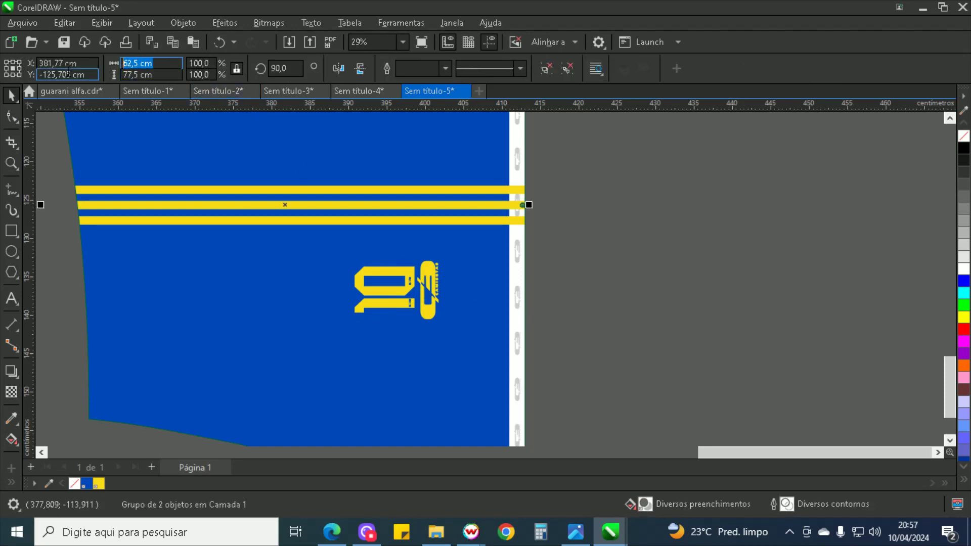
scroll(192, 197, "down", 2)
left_click(557, 256)
left_click(271, 289)
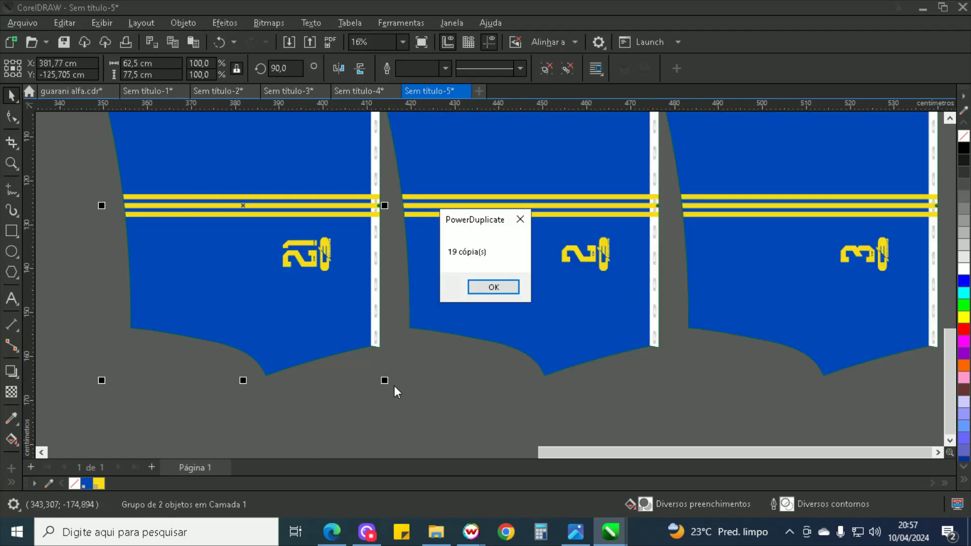
left_click(493, 286)
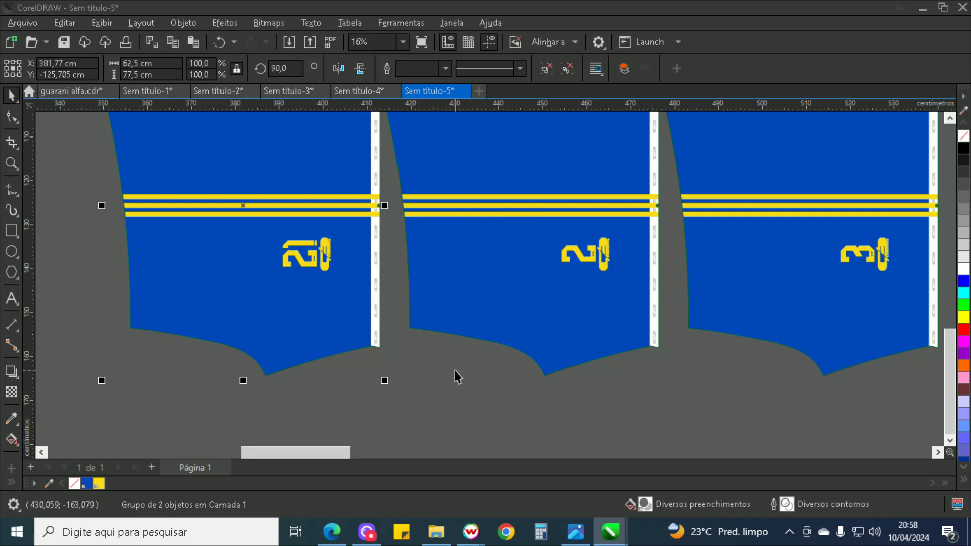
left_click(455, 374)
scroll(429, 405, "down", 2)
scroll(408, 198, "up", 4)
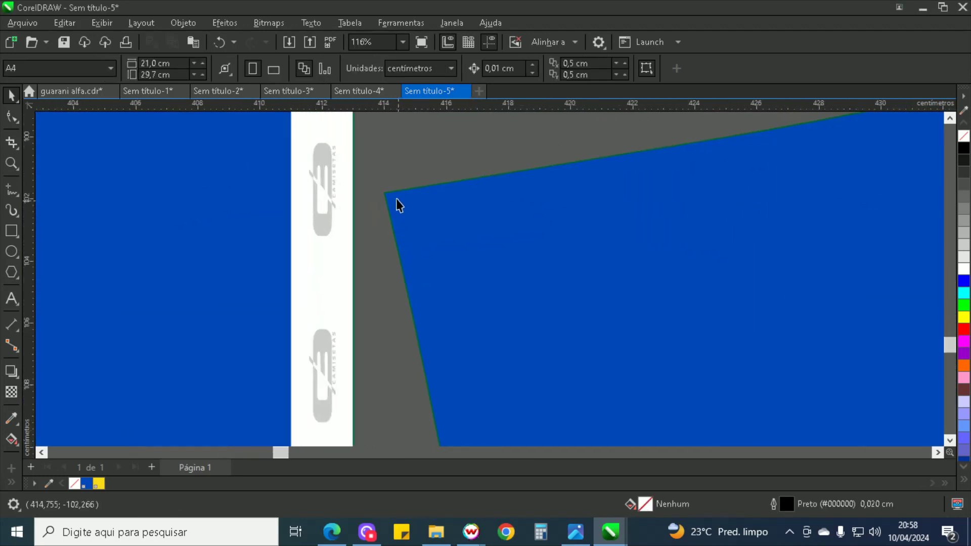
scroll(350, 199, "down", 6)
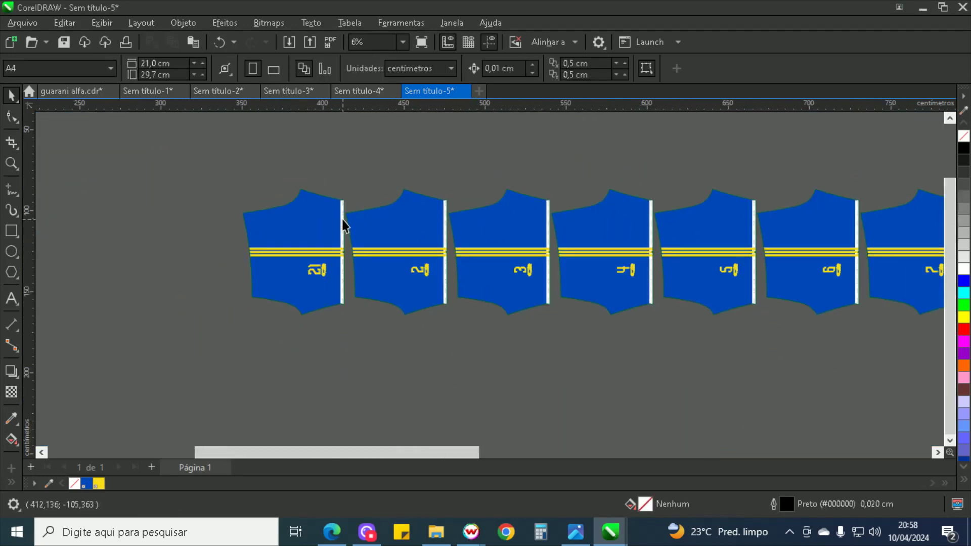
Delete the duplicate number 21 short at the end of the row and check how many shorts remain.
scroll(466, 281, "down", 2)
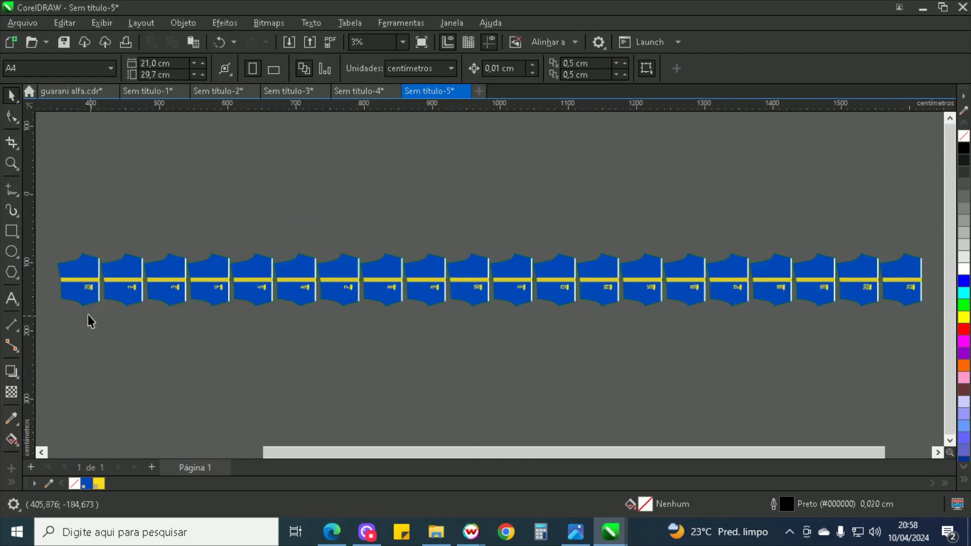
left_click(910, 289)
key("Delete")
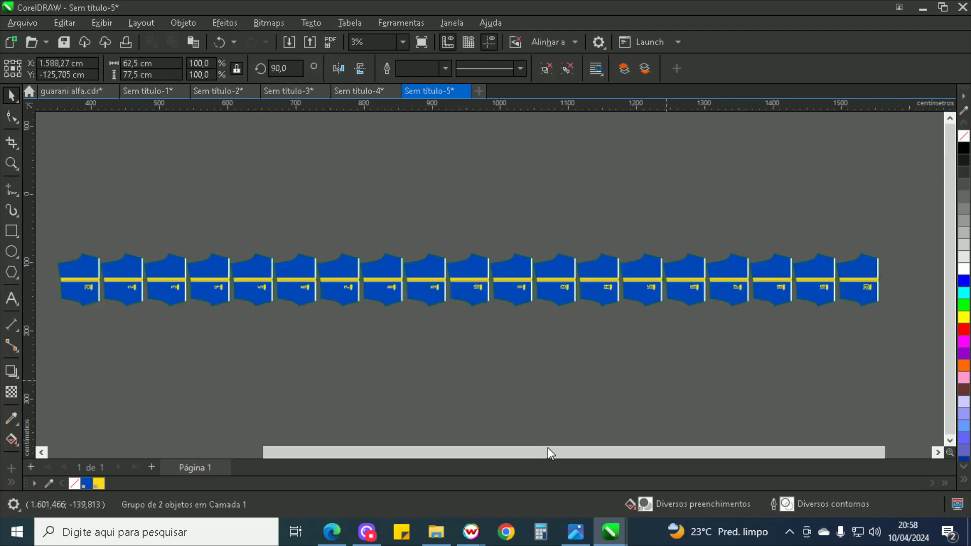
key("ctrl+a")
scroll(502, 372, "down", 1)
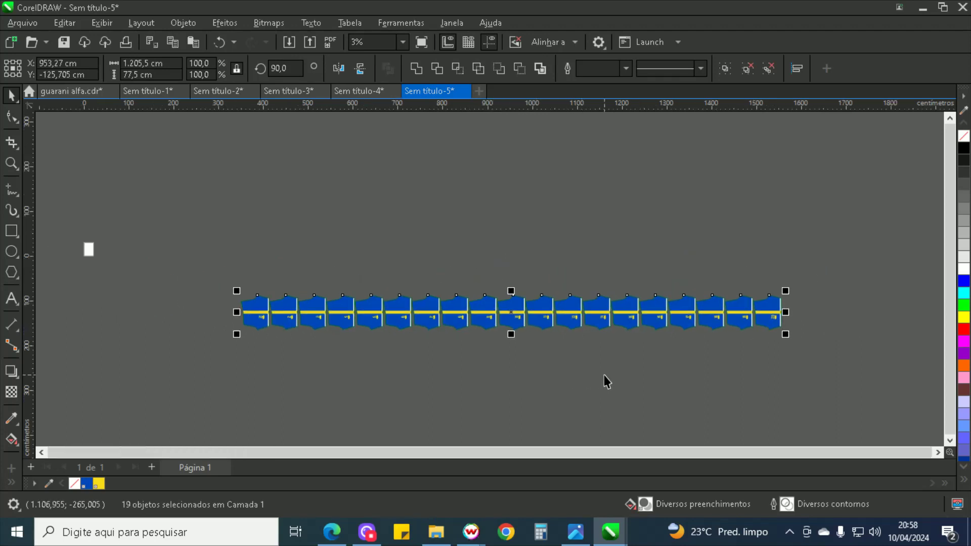
left_click(369, 392)
Select the first four shorts at the start of the row and check their combined width.
scroll(253, 354, "up", 2)
scroll(253, 354, "up", 1)
left_click_drag(197, 202, 493, 365)
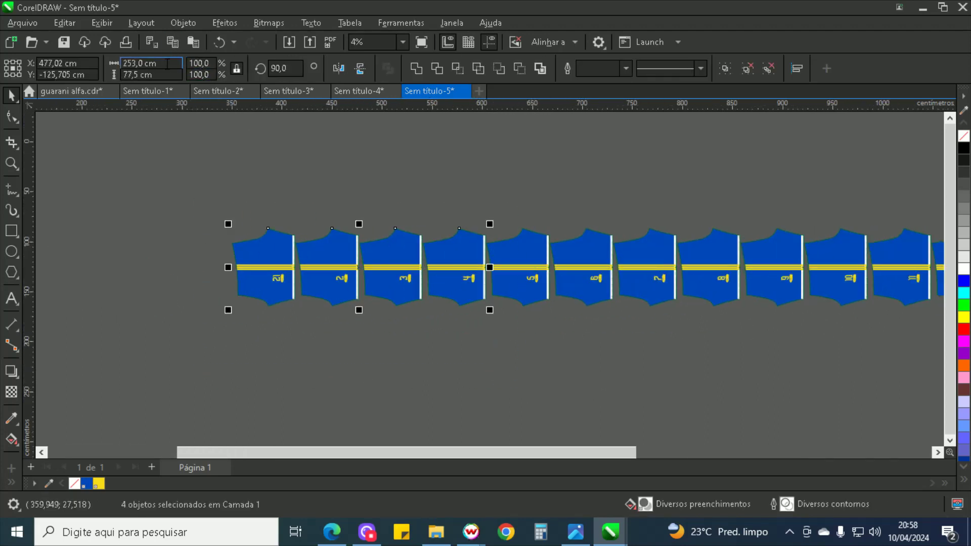
left_click(147, 63)
left_click_drag(171, 175, 517, 357)
key("Delete")
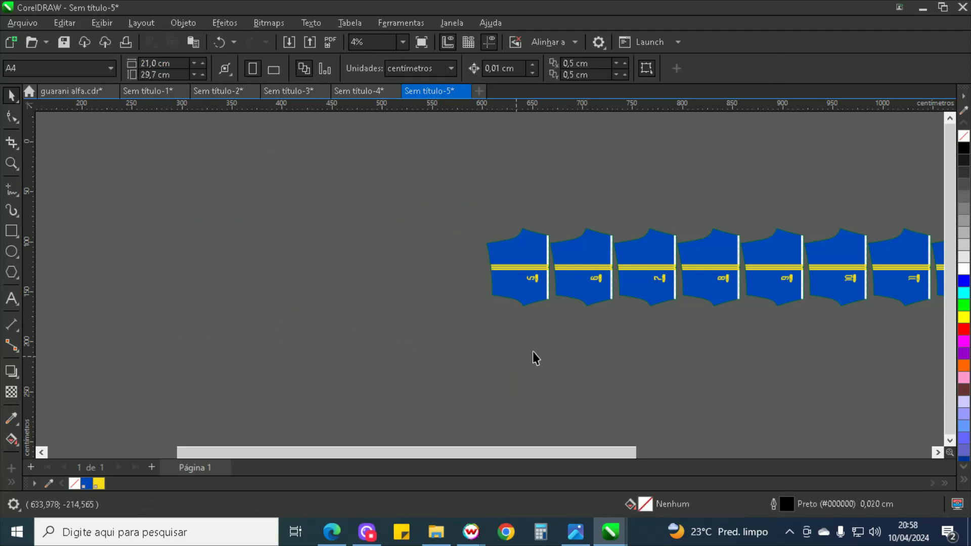
key("ctrl+z")
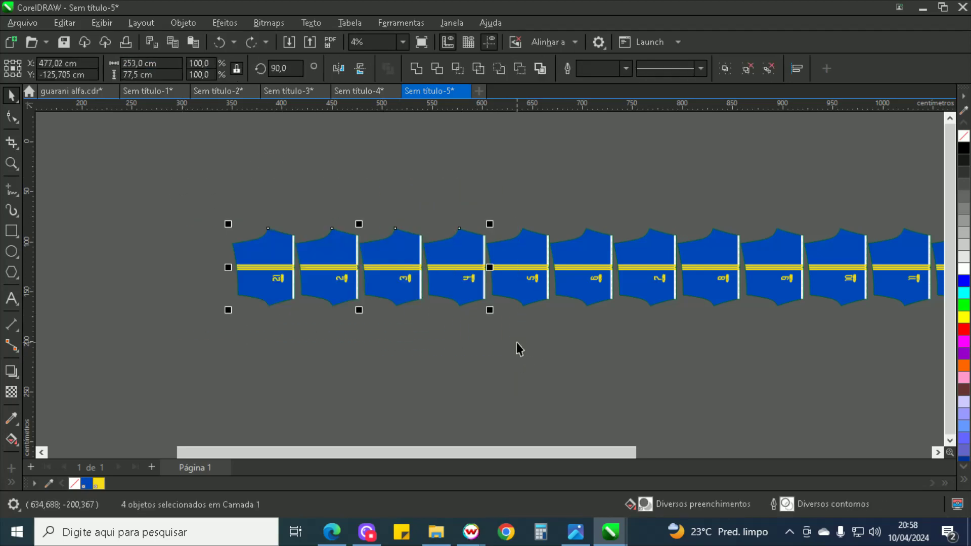
Export the four selected shorts as PNG file 1 in the Guarani alfa Short folder and delete them from the row.
key("ctrl+e")
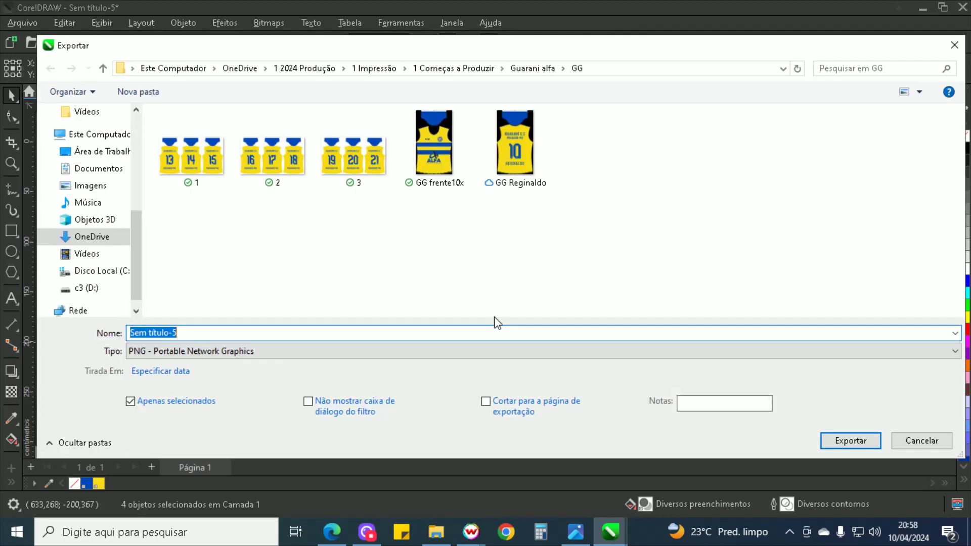
left_click(540, 70)
double_click(234, 163)
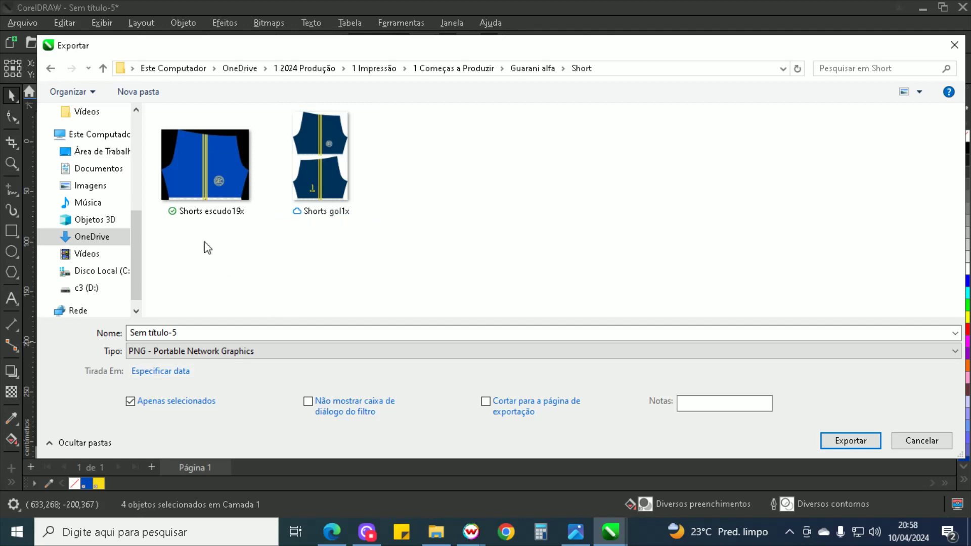
left_click(259, 328)
type("S")
key("Return")
key("Return")
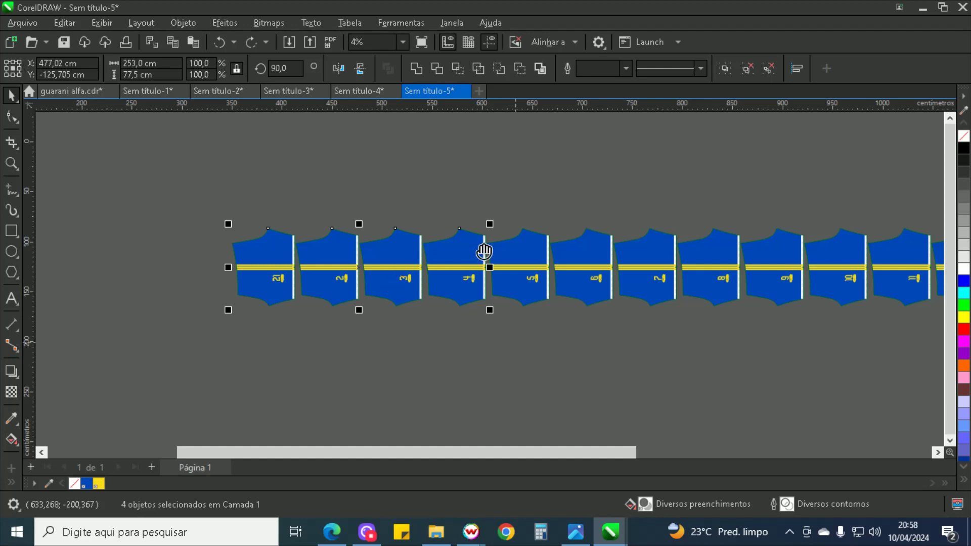
key("Delete")
key("F4")
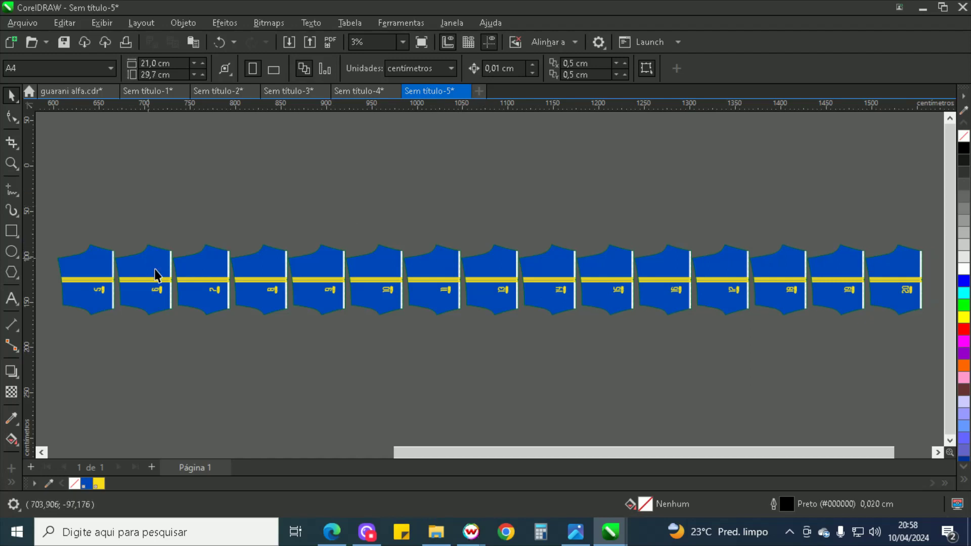
Export the four shorts numbered 5 to 8 as PNG file 2 and delete them from the row.
left_click_drag(298, 351, 48, 191)
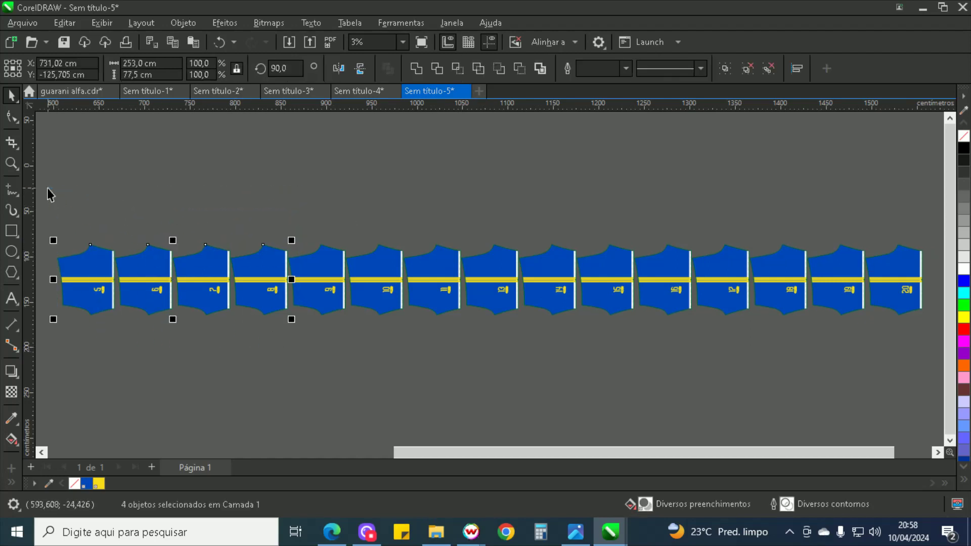
key("ctrl+e")
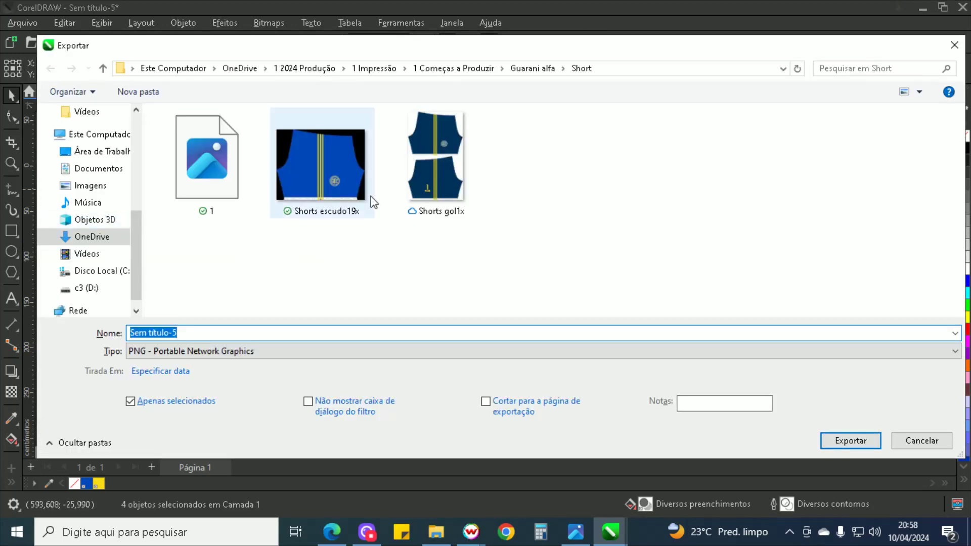
key("Return")
key("Return")
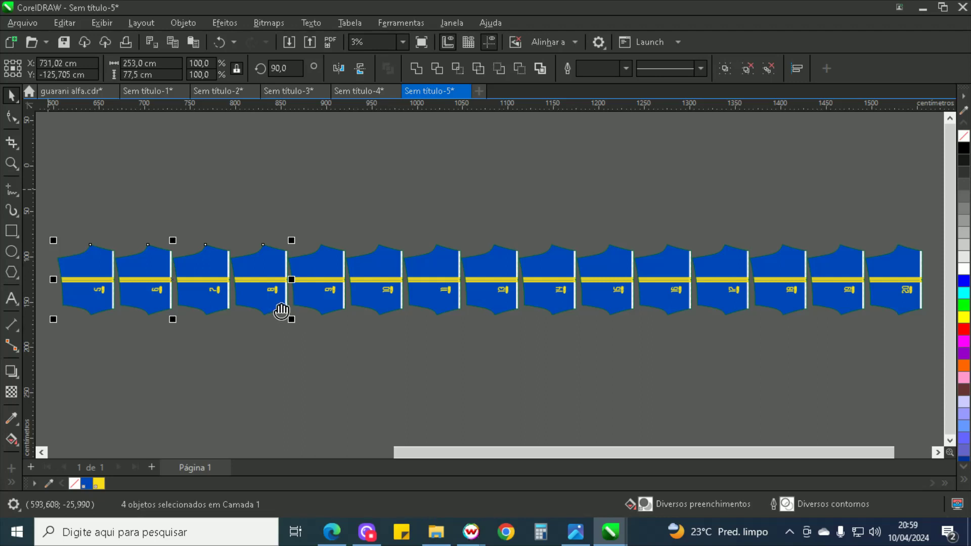
key("Delete")
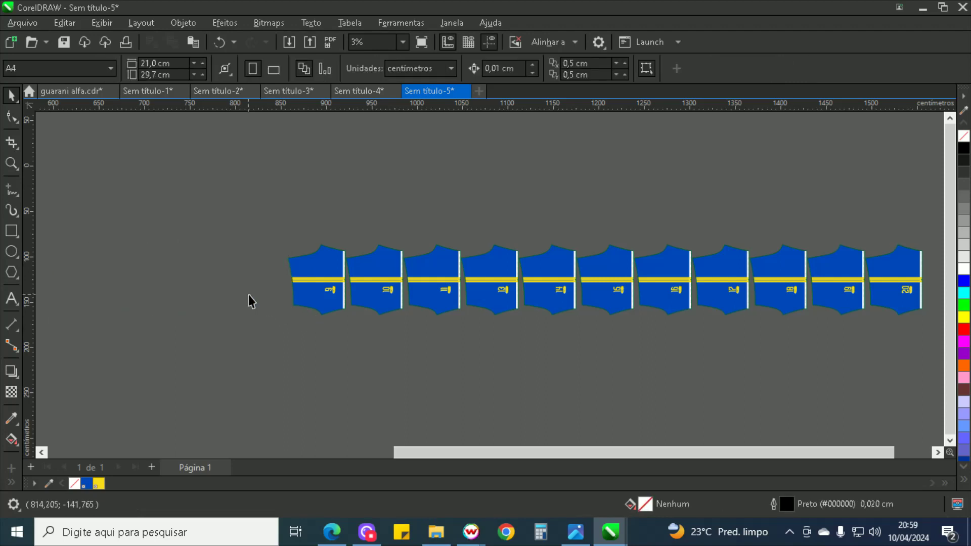
Import 1.png from the Guarani alfa Short folder and place it above the row of shorts to check the export.
left_click_drag(240, 196, 537, 361)
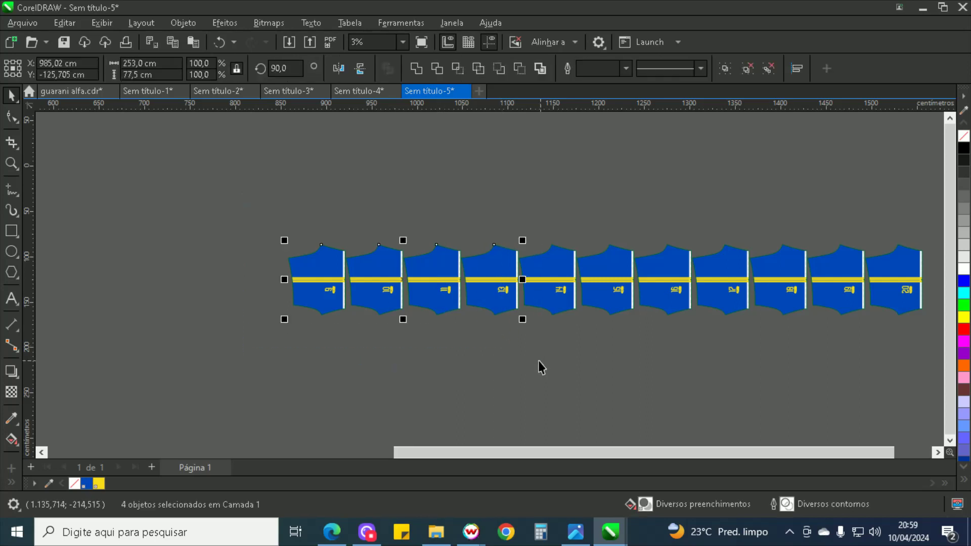
left_click(293, 143)
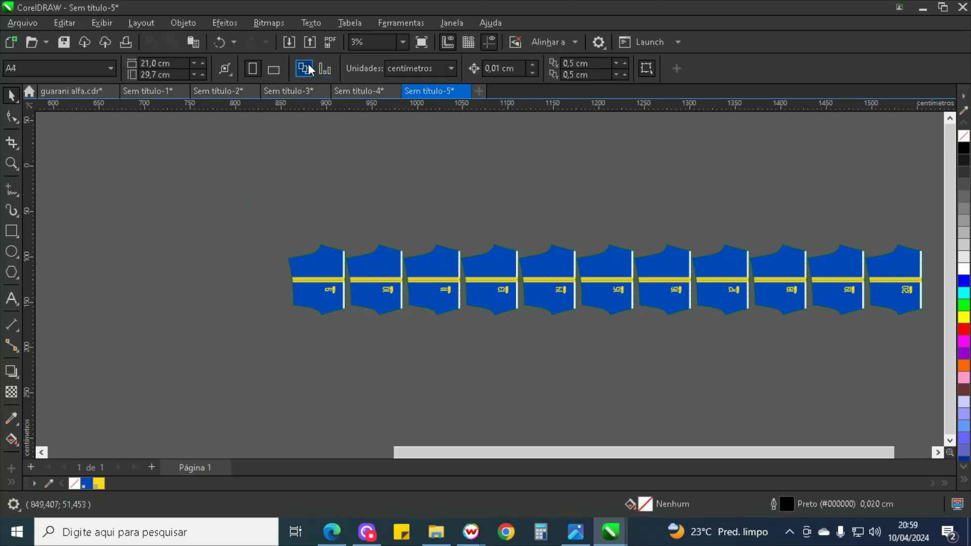
left_click(289, 42)
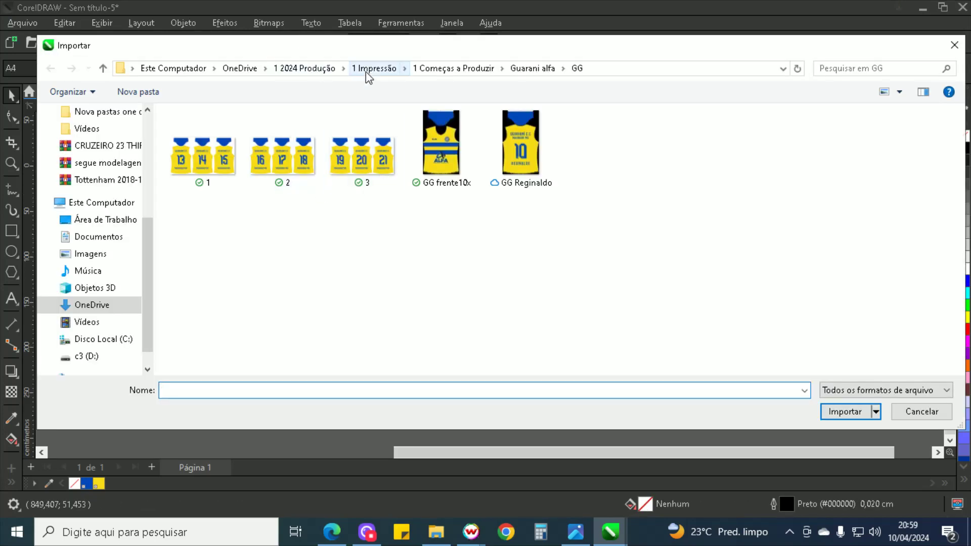
left_click(539, 63)
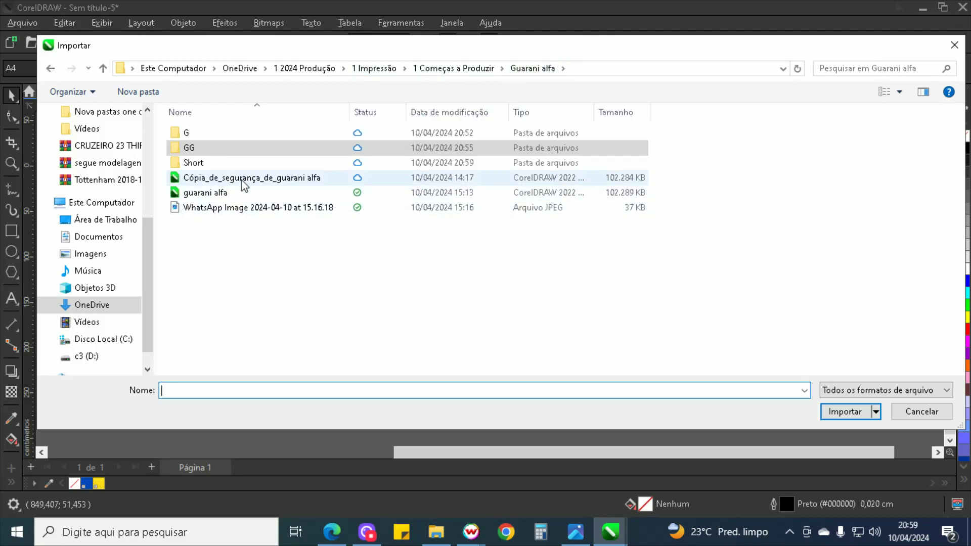
double_click(281, 161)
double_click(228, 186)
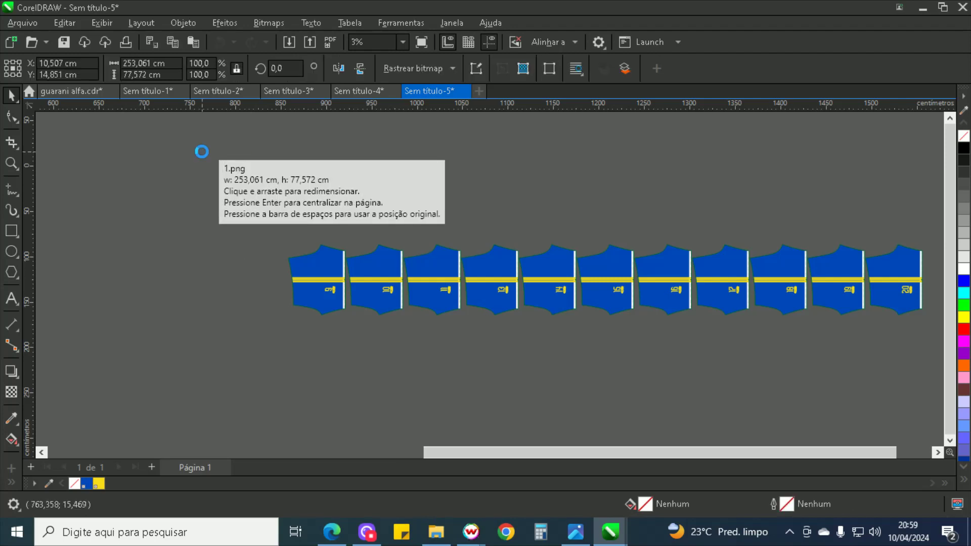
left_click(202, 152)
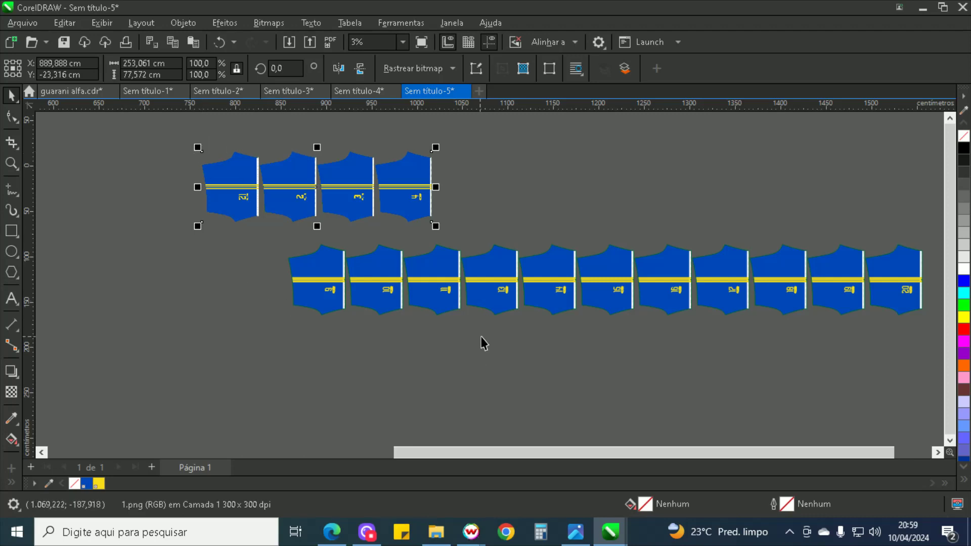
Export the shorts numbered 9, 10, 11 and 13 as PNG file 3, and delete them and the imported image.
left_click_drag(519, 358, 264, 201)
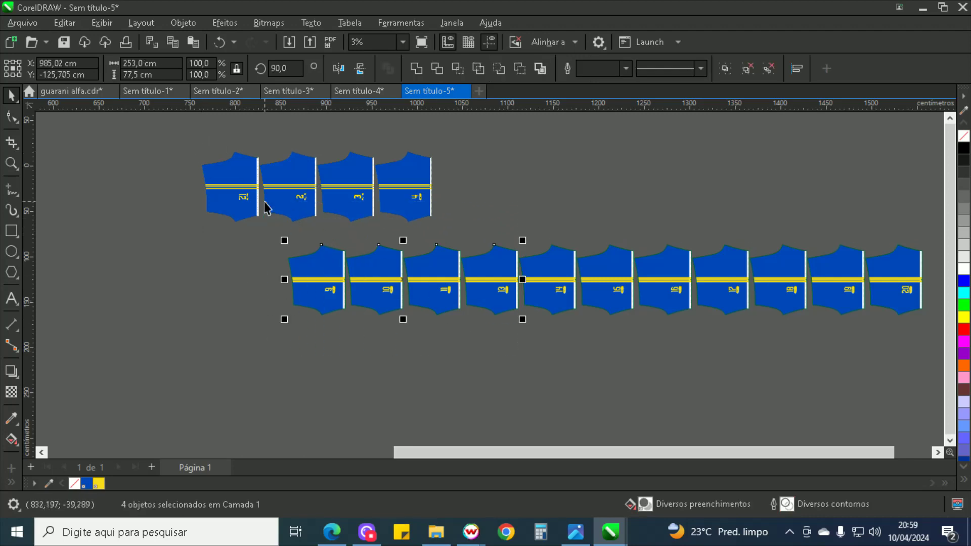
key("ctrl+e")
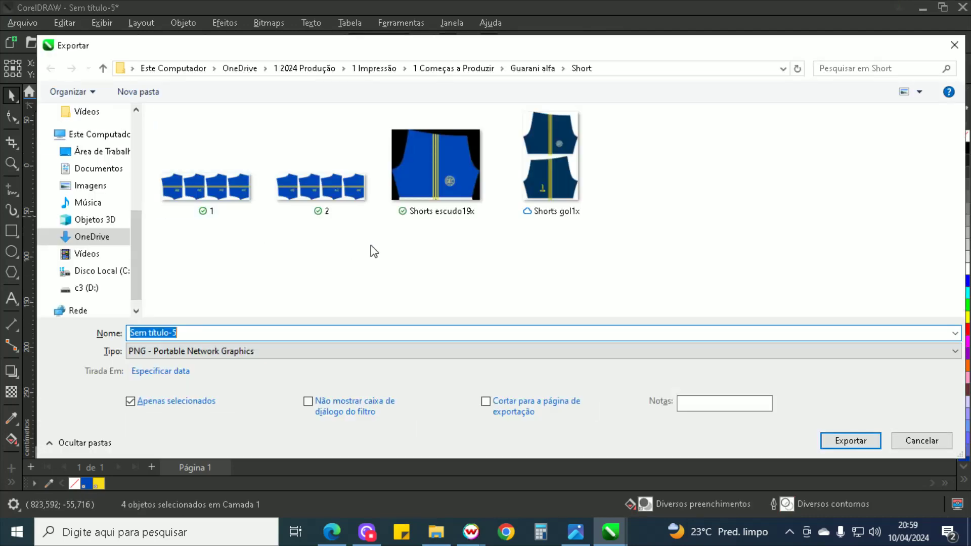
type("3")
key("Return")
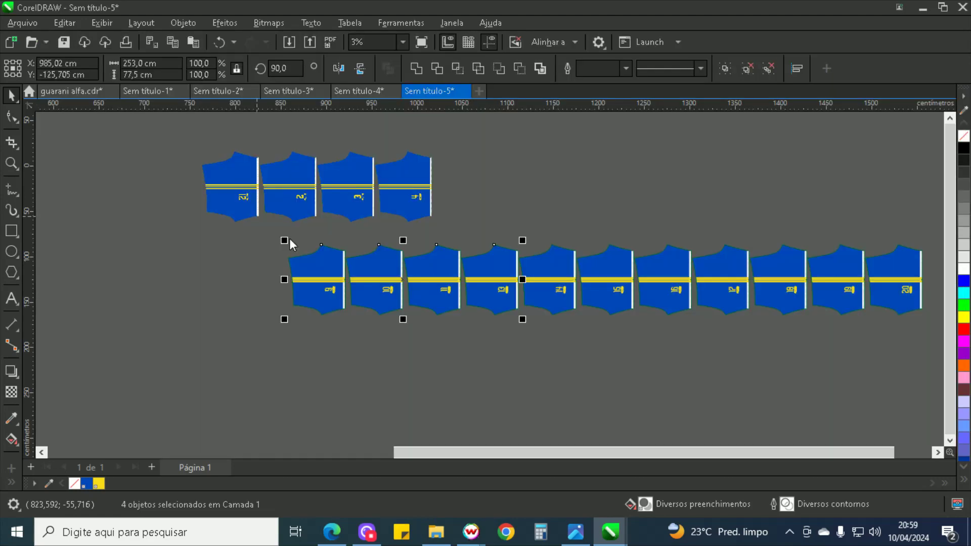
key("Return")
left_click(355, 197)
key("Delete")
Export the four shorts numbered 14 to 17 as PNG file 4 and delete them from the row.
scroll(550, 282, "up", 2)
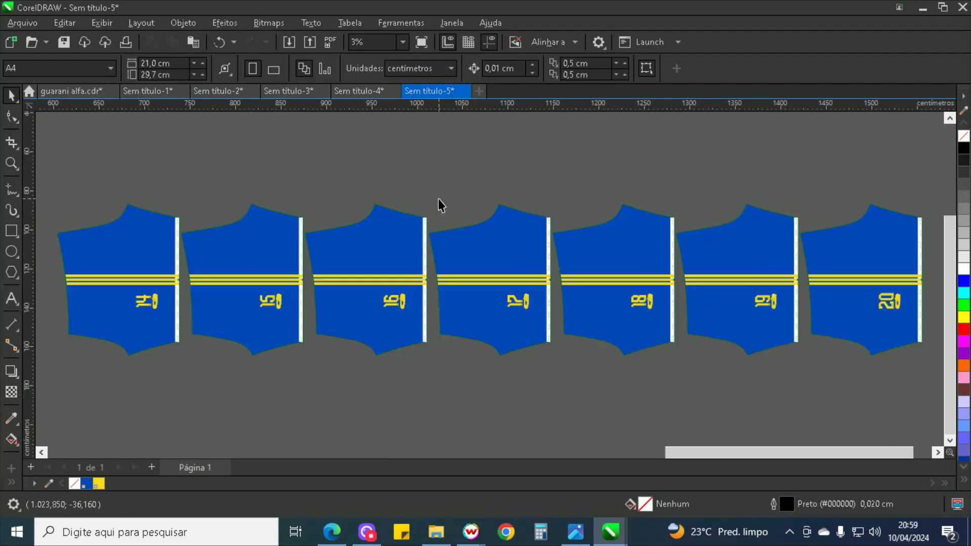
scroll(582, 389, "down", 1)
left_click_drag(581, 399, 100, 149)
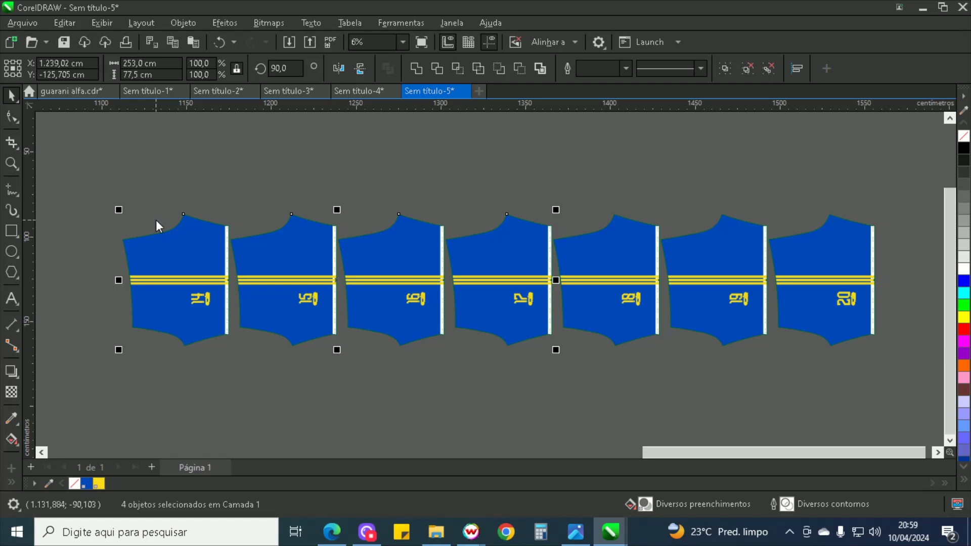
key("ctrl+e")
type("4")
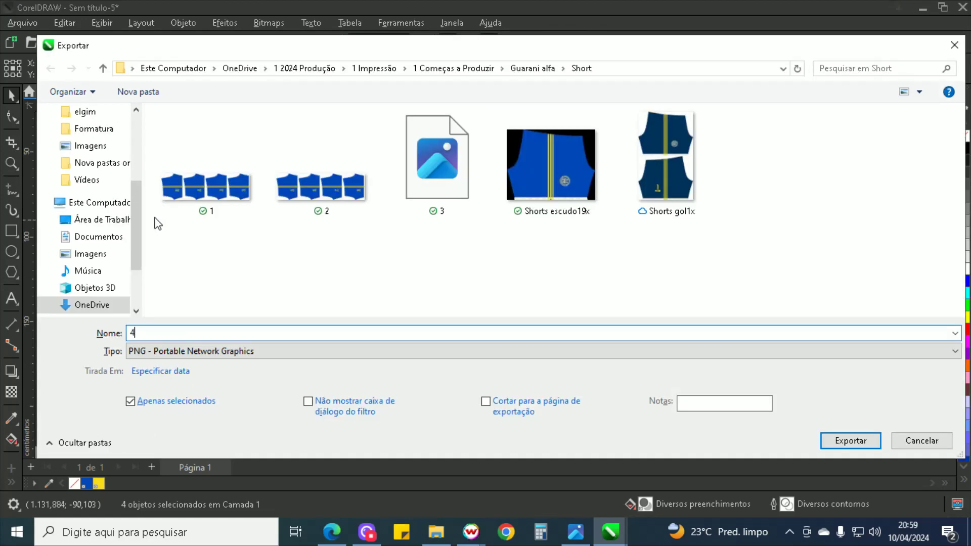
key("Return")
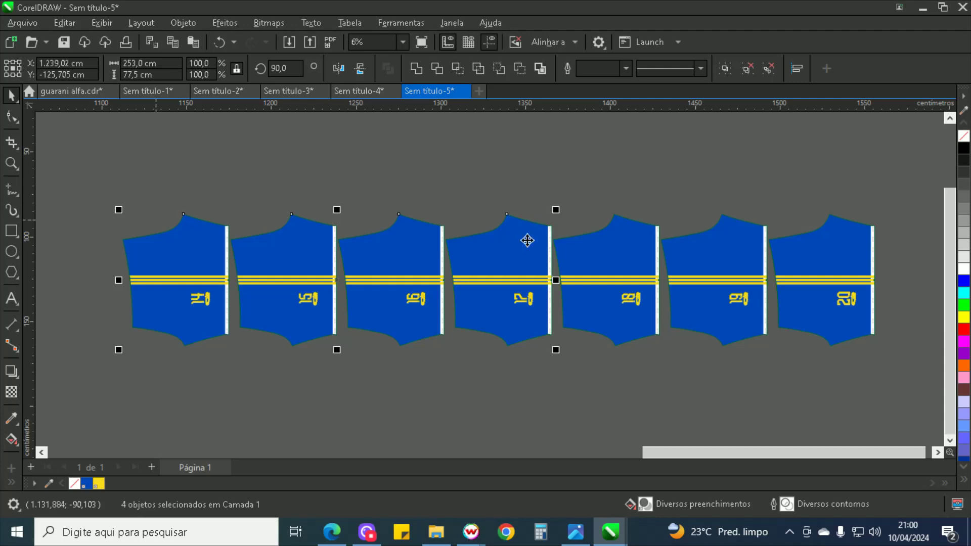
key("Delete")
Export the last three shorts, numbered 18 to 20, as PNG file 6 in the Short folder.
left_click_drag(514, 158, 923, 425)
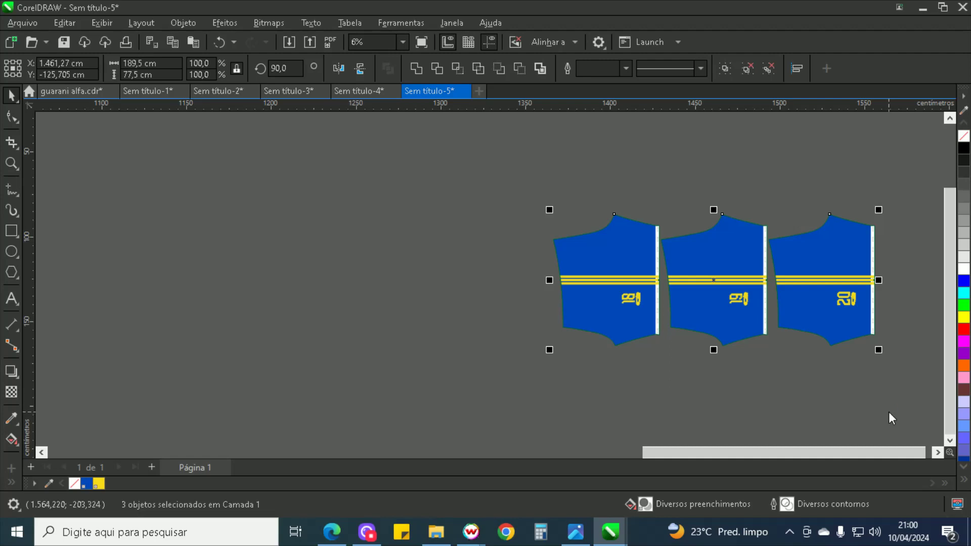
key("ctrl+e")
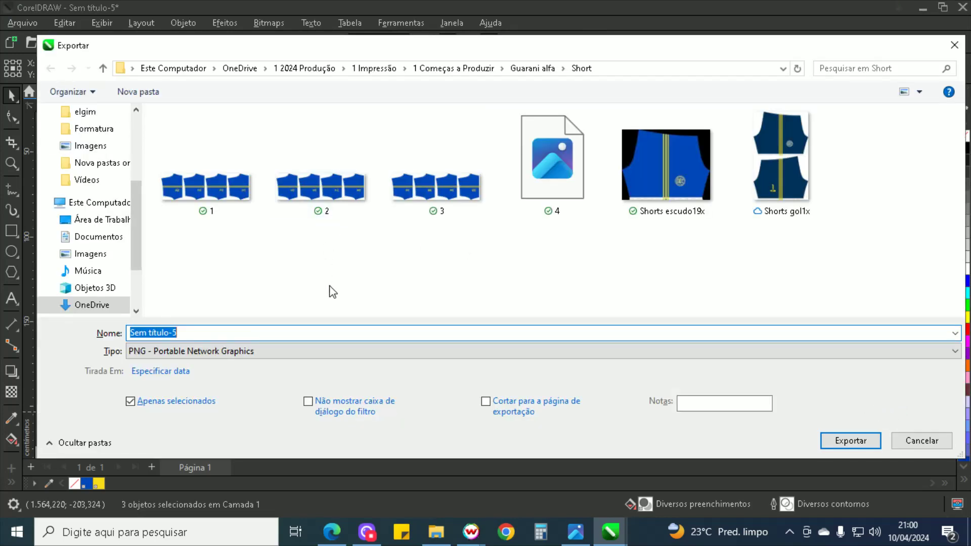
type("6")
key("Return")
key("Return")
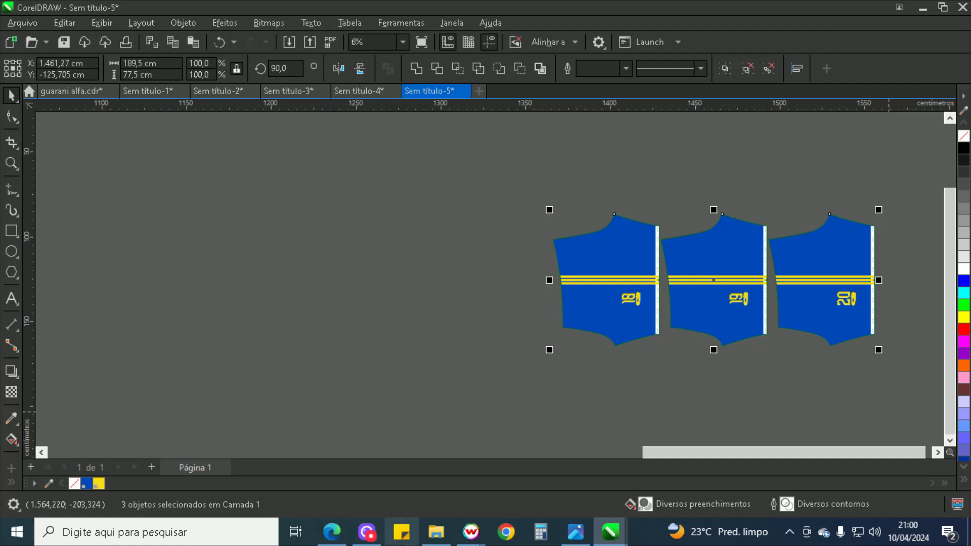
left_click(361, 535)
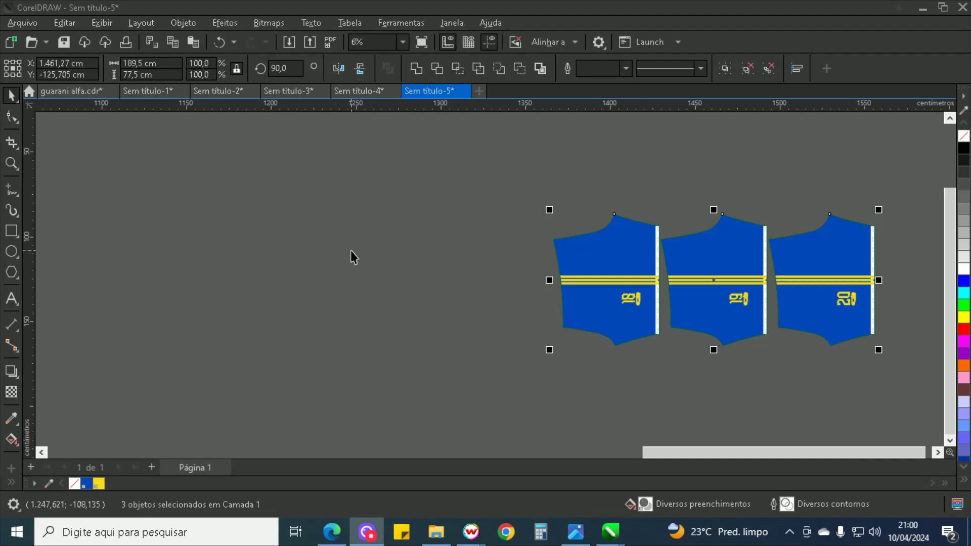
left_click(408, 249)
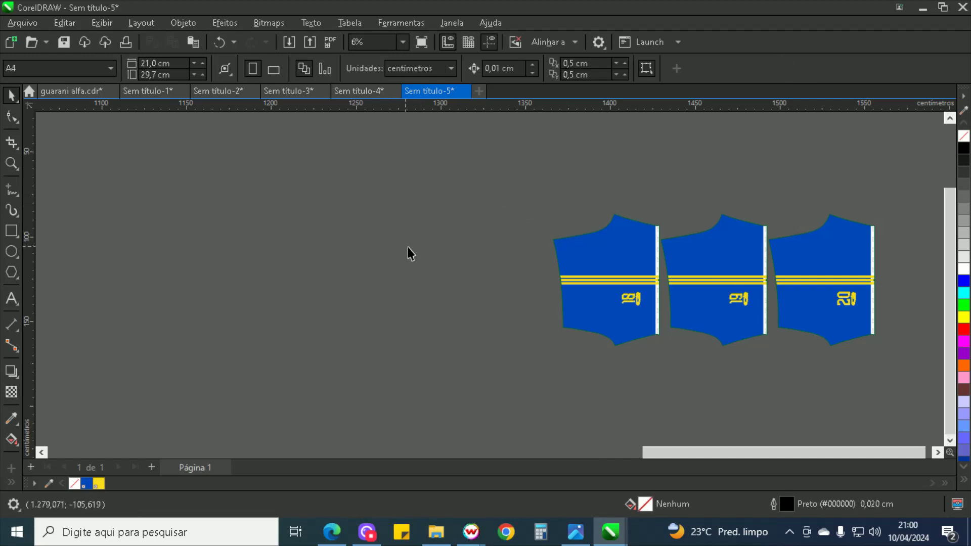
Close the Sem título-4 document without saving its changes and switch to Sem título-3.
left_click(360, 91)
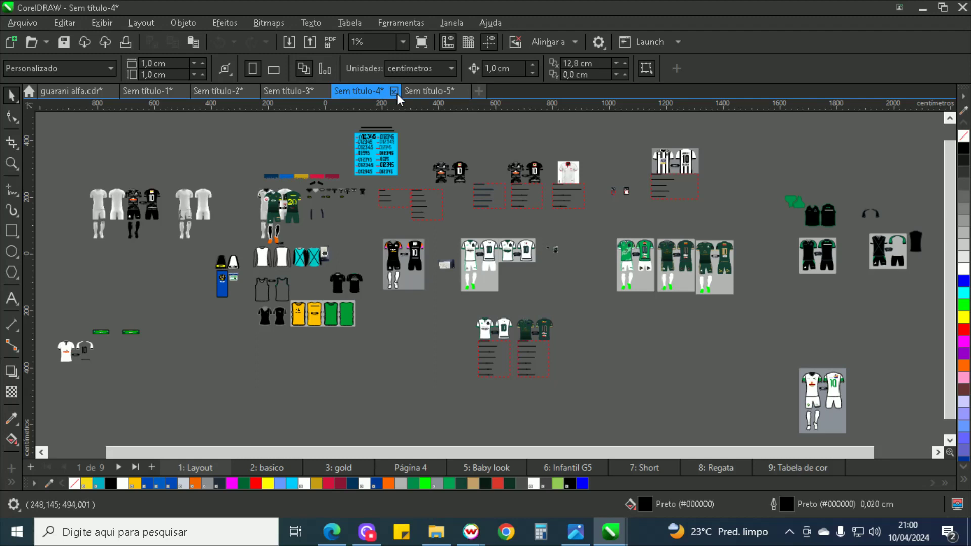
left_click(394, 91)
left_click(491, 299)
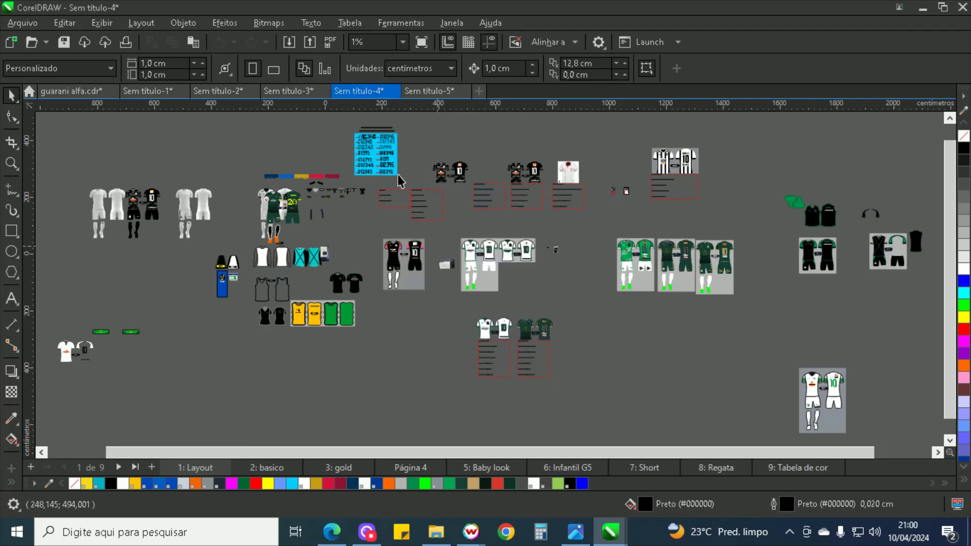
left_click(298, 90)
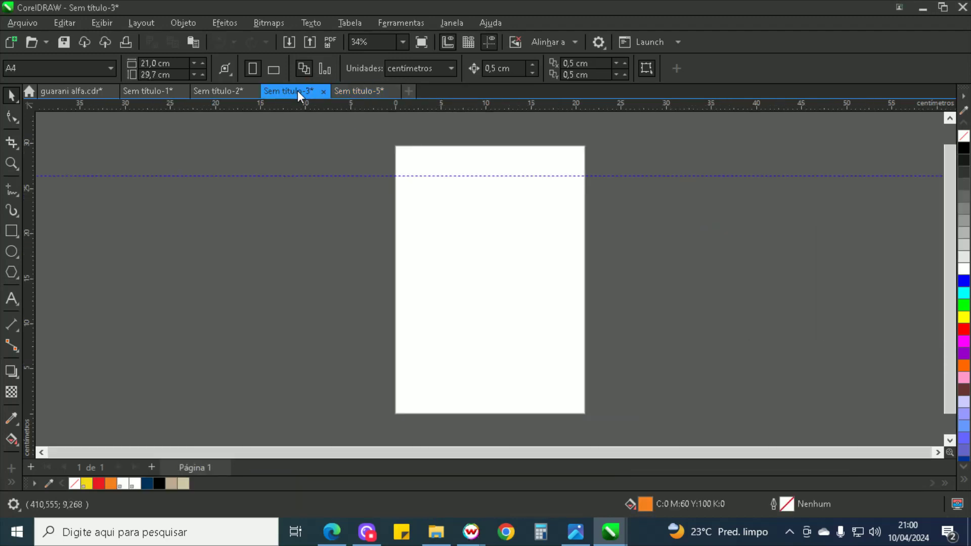
Close the Sem título-3, Sem título-5, Sem título-2 and Sem título-1 documents without saving their changes.
key("F4")
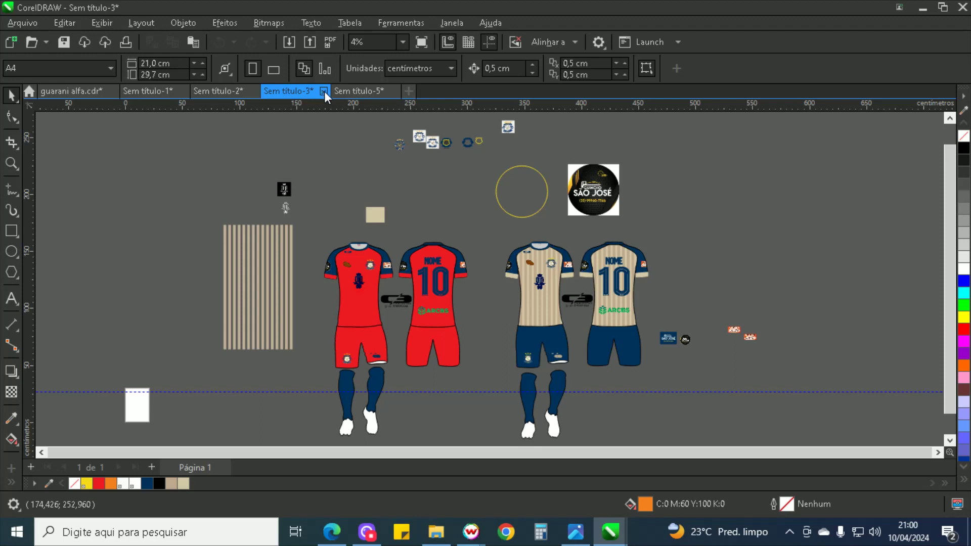
left_click(324, 91)
left_click(483, 298)
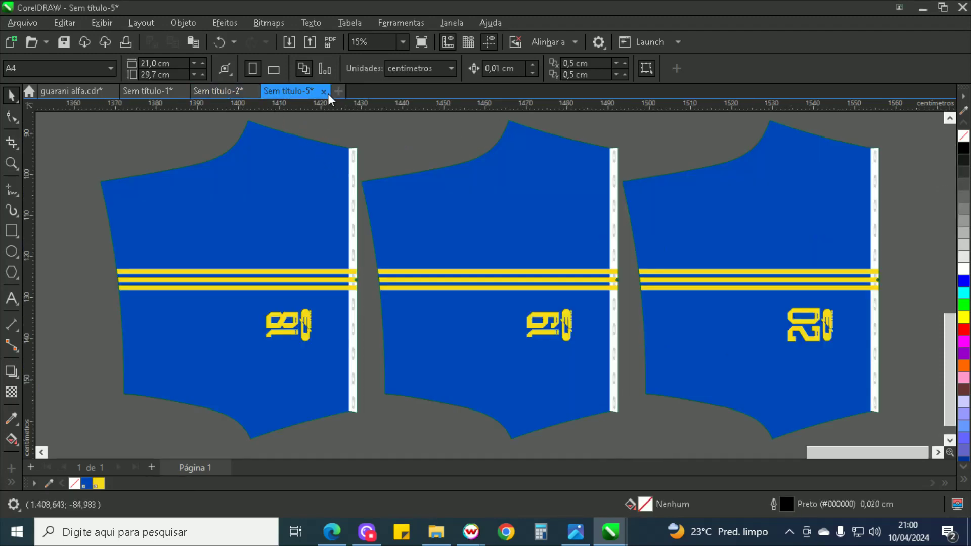
left_click(323, 91)
left_click(487, 303)
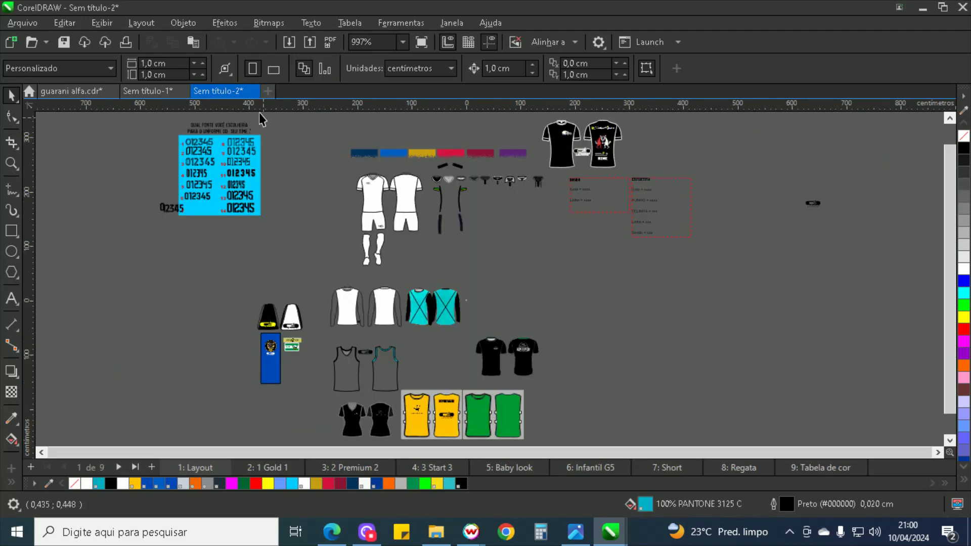
left_click(255, 91)
left_click(487, 302)
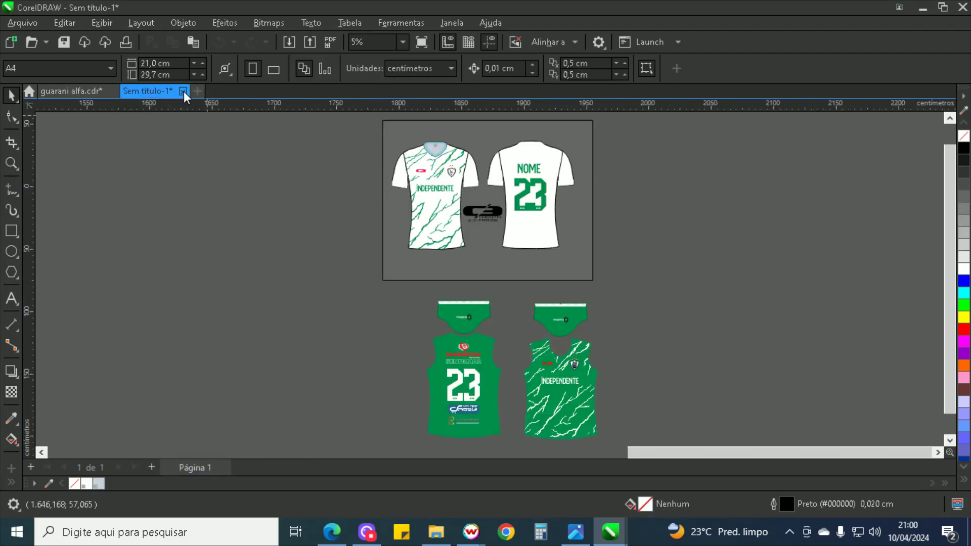
left_click(183, 91)
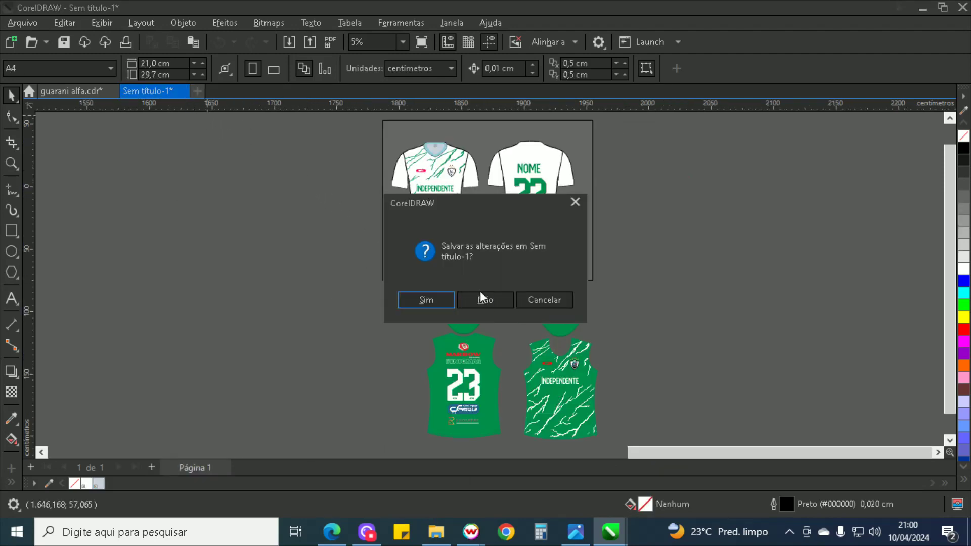
left_click(508, 300)
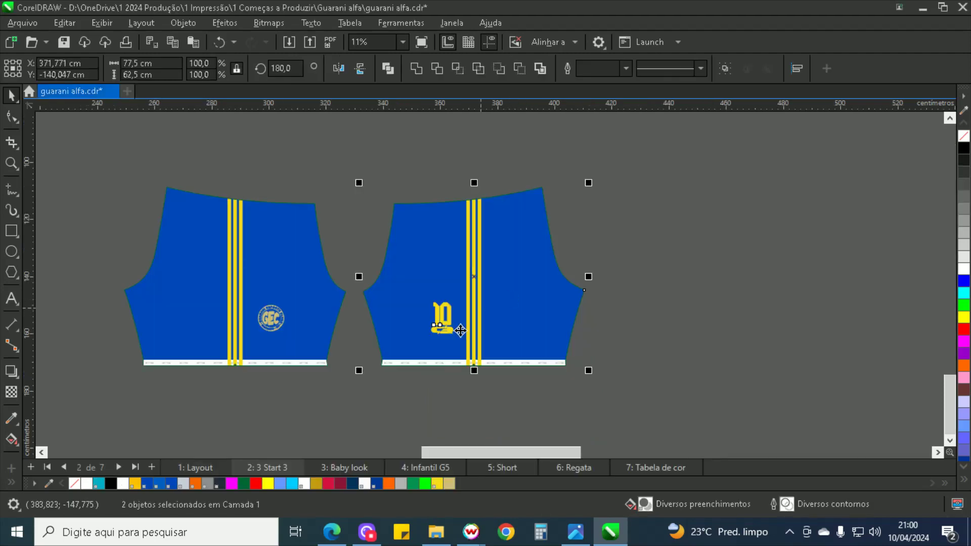
Save guarani alfa.cdr and switch to Wasatch SoftRIP.
scroll(520, 440, "up", 1)
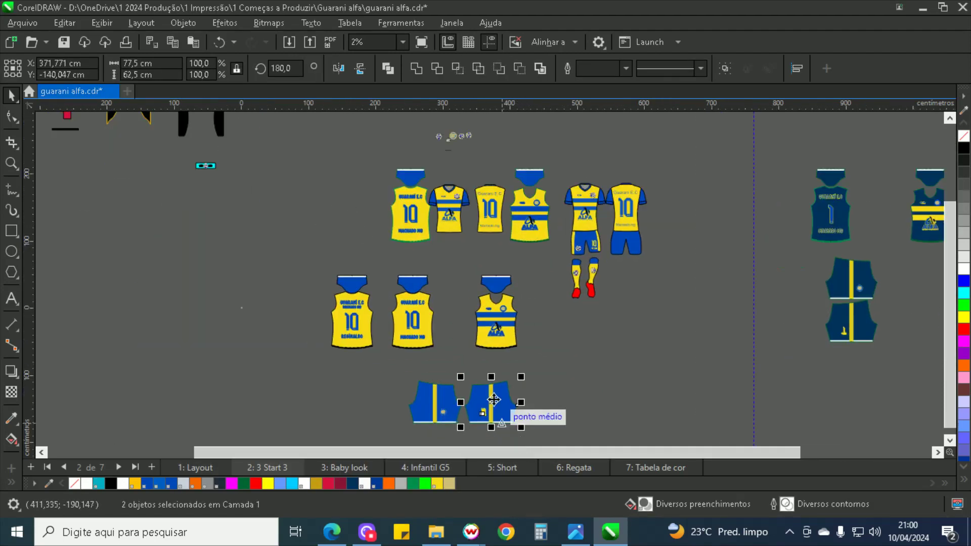
left_click(62, 42)
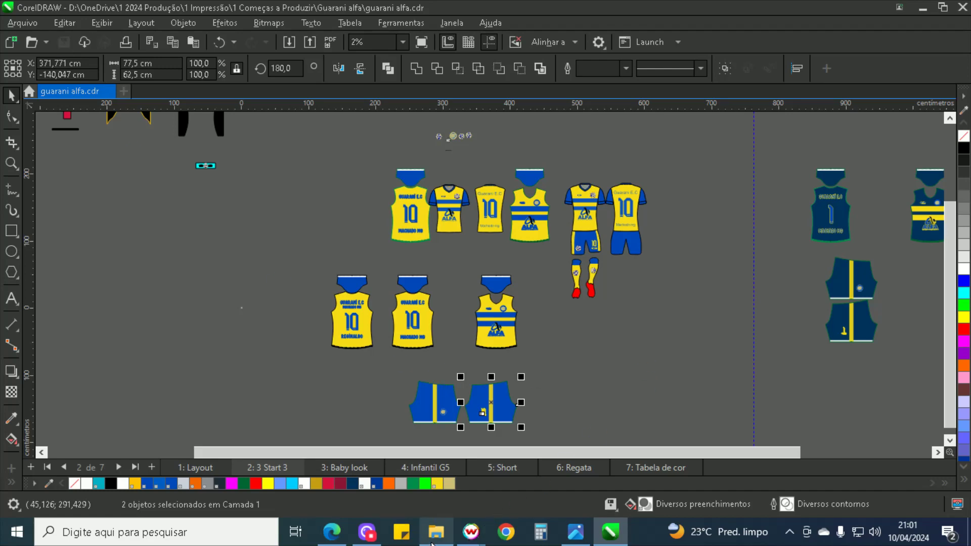
mouse_move(468, 536)
left_click(389, 475)
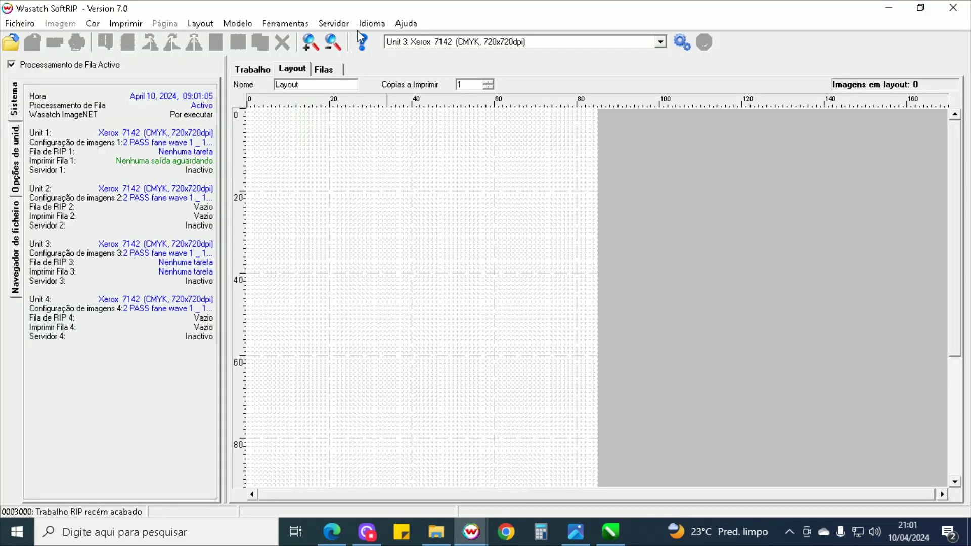
Check the G_10x and GG_frente10x jobs in Unit 1's print queue and the Shorts_escudo19x job in Unit 3's.
left_click(323, 69)
left_click(757, 212)
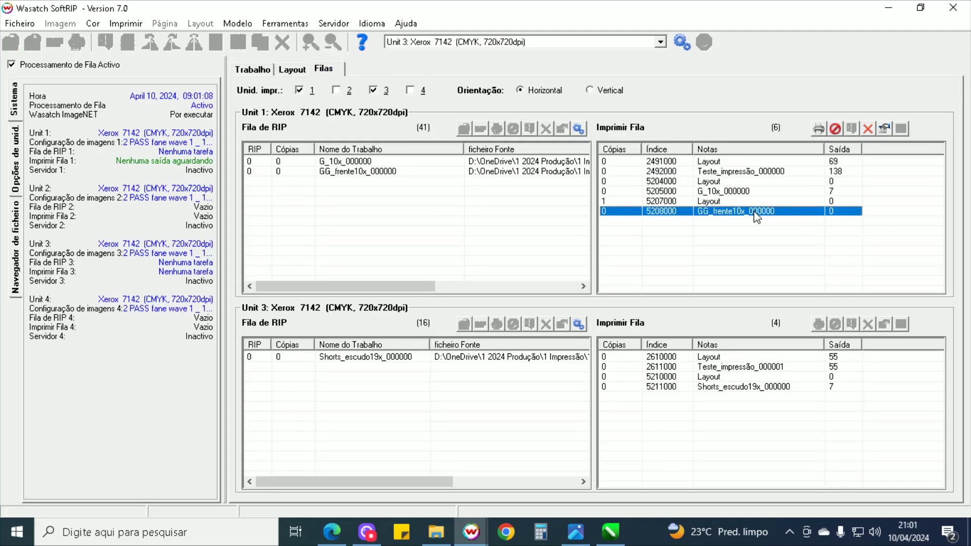
left_click(751, 183)
left_click(751, 192)
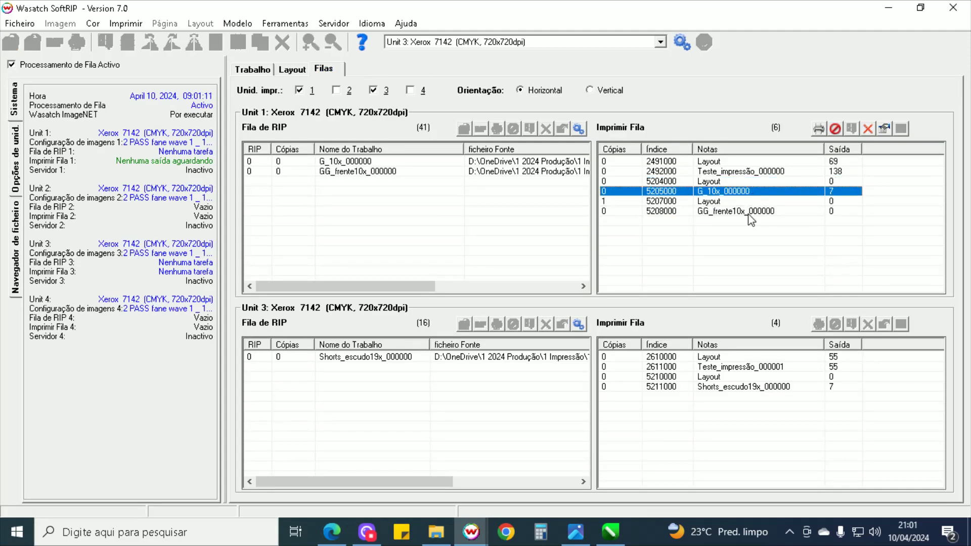
left_click(751, 212)
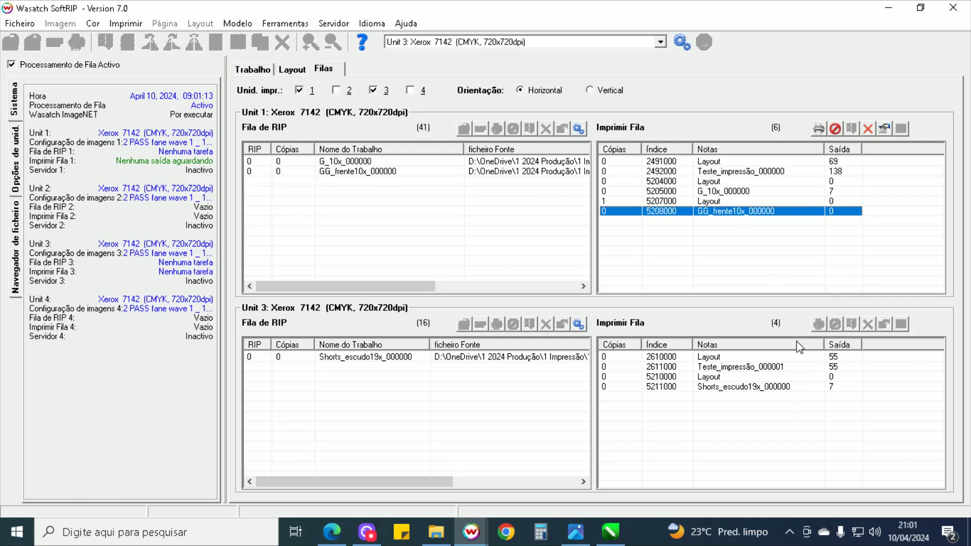
left_click(792, 389)
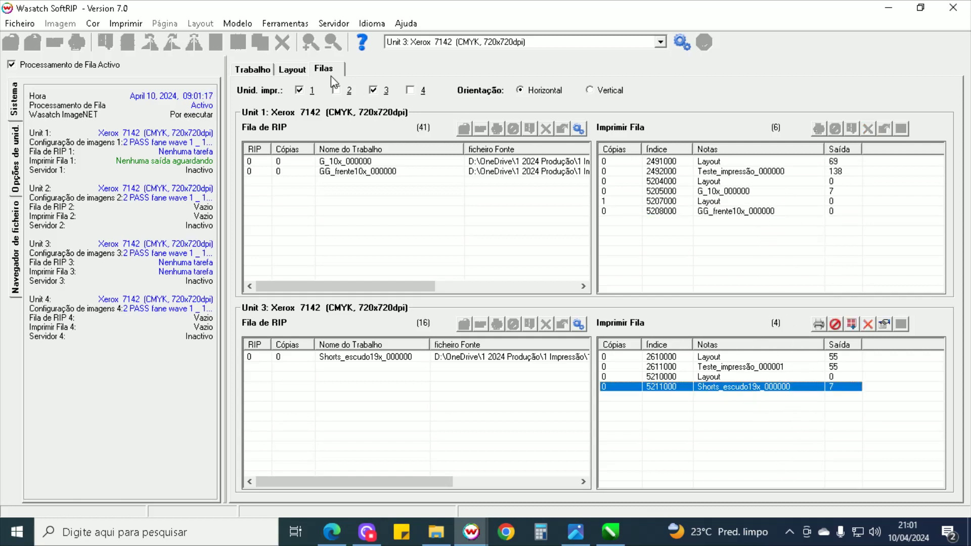
Return to the print layout and open Shorts gol1x from the Short folder.
left_click(292, 69)
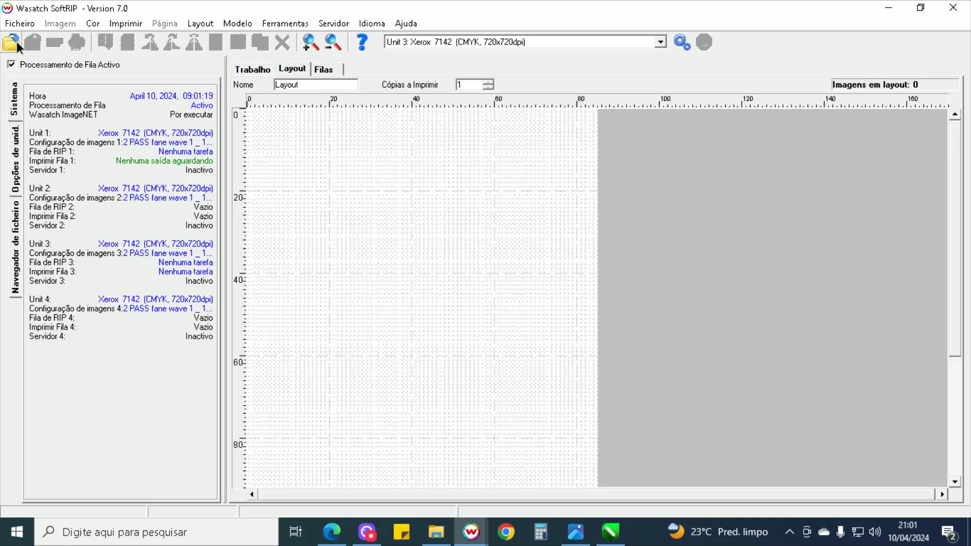
left_click(11, 42)
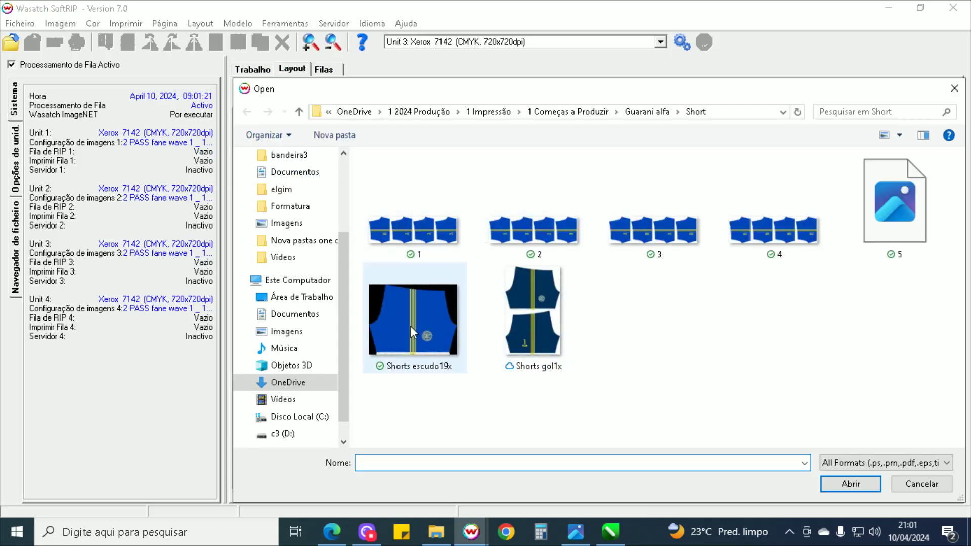
left_click(534, 289)
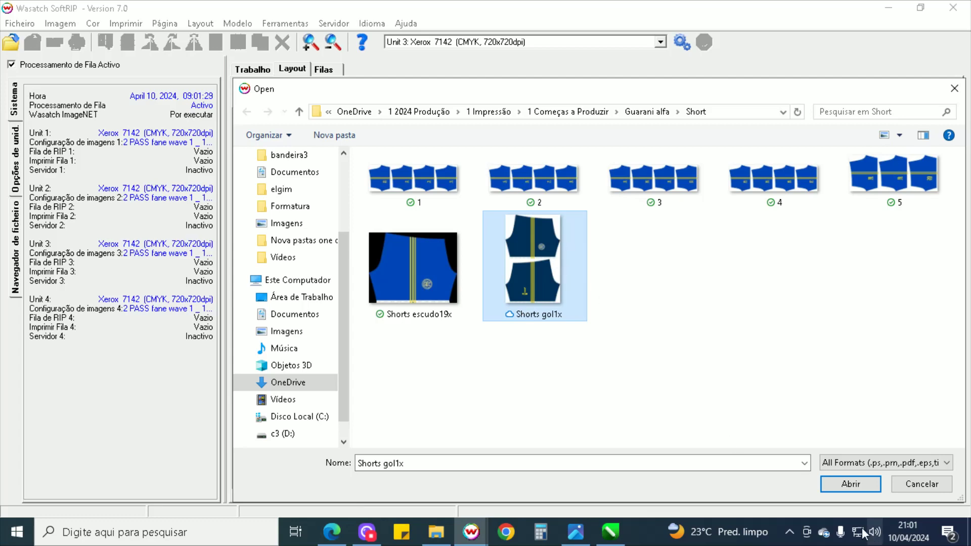
left_click(850, 484)
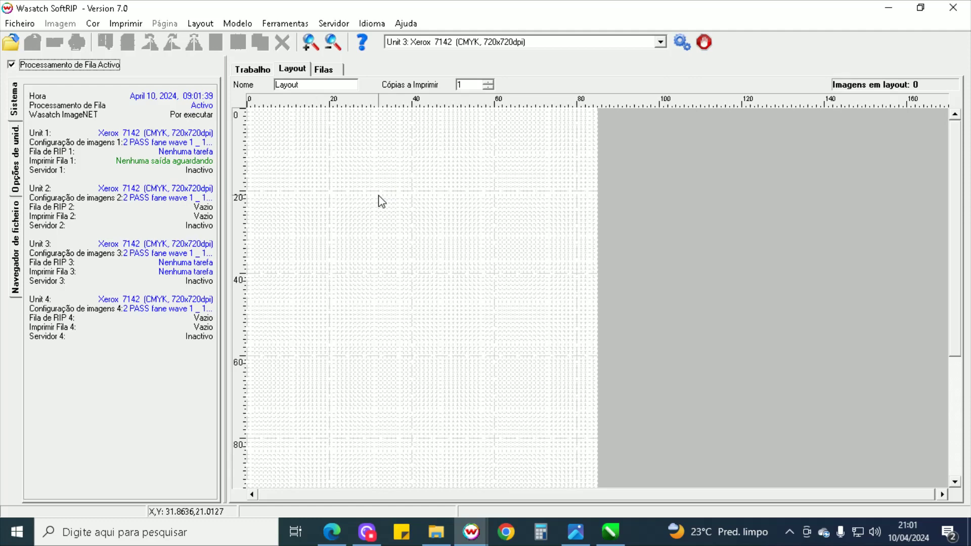
Nudge the Shorts gol1x image slightly right and down in the layout and send it to print on Unit 3.
left_click(367, 185)
key("Right")
key("Right")
key("Right")
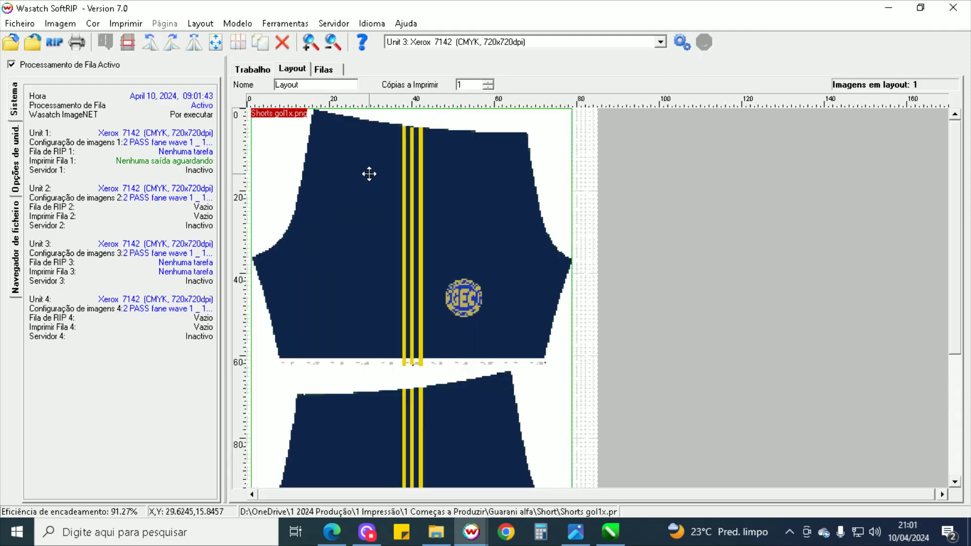
key("Down")
key("Down")
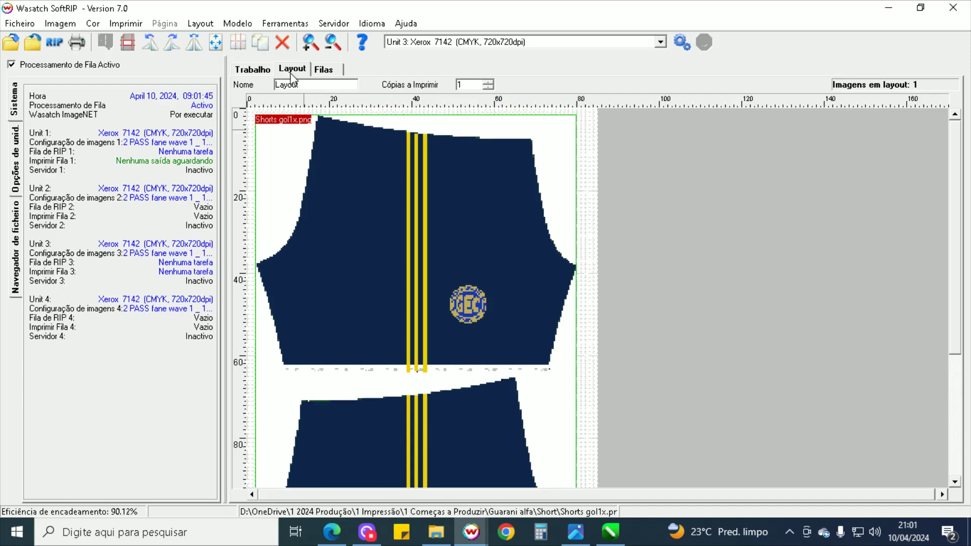
left_click(77, 46)
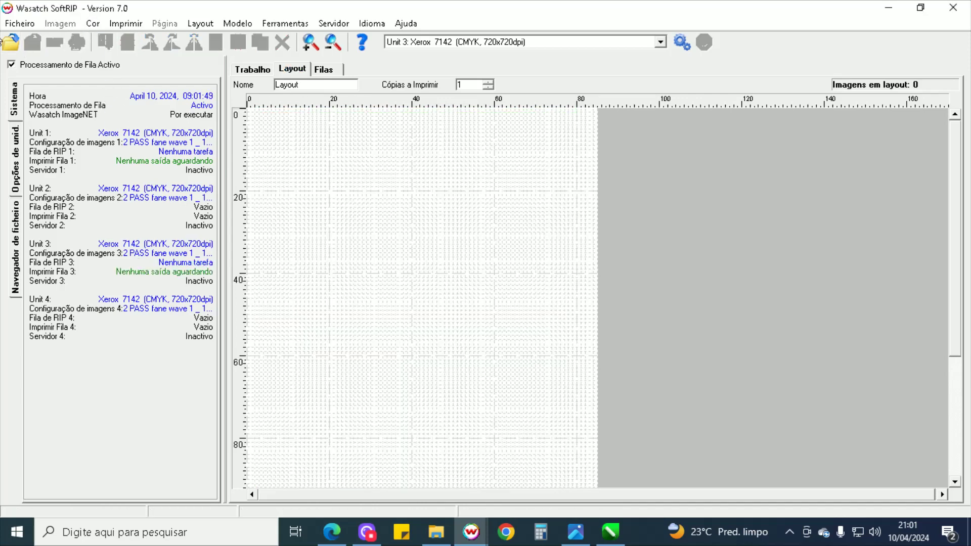
Open image 11 from the G folder inside Guarani alfa into the layout.
left_click(10, 43)
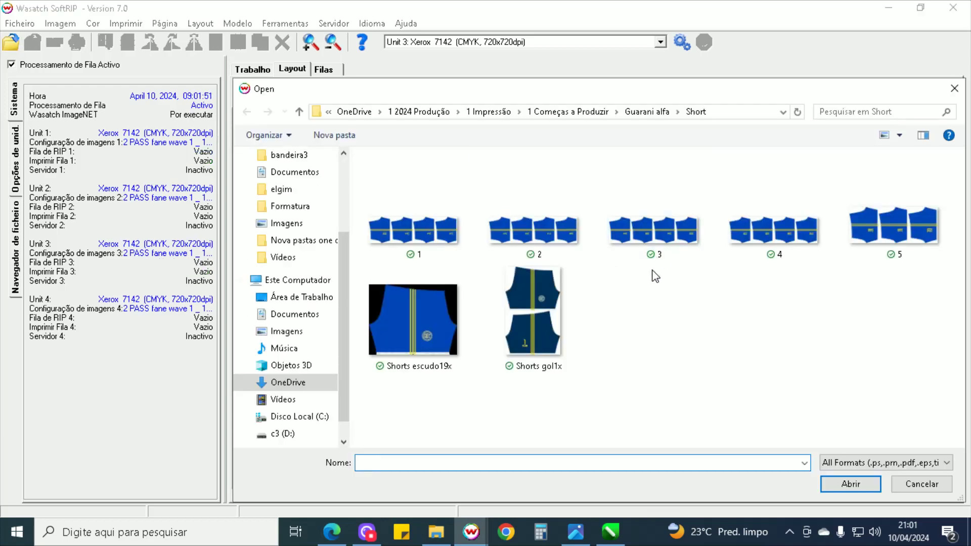
left_click(642, 111)
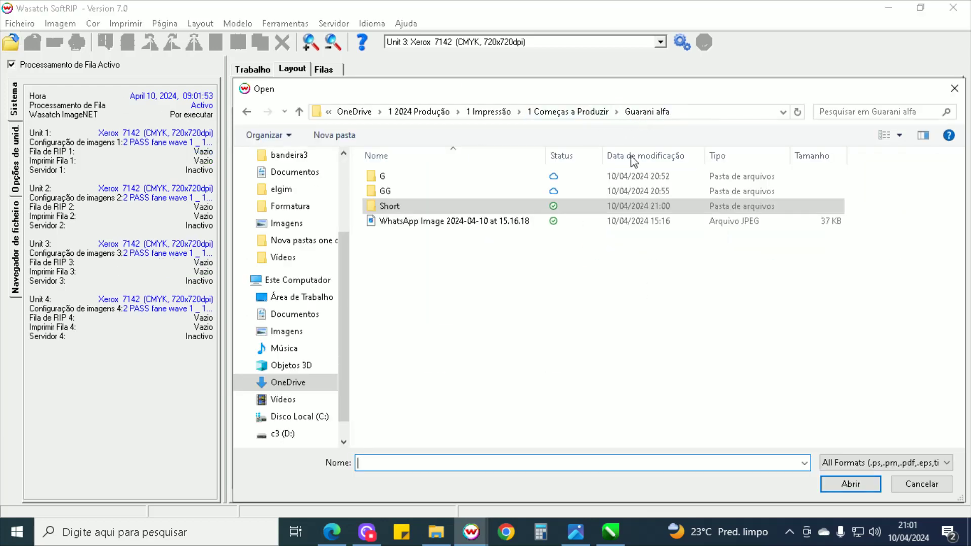
double_click(441, 177)
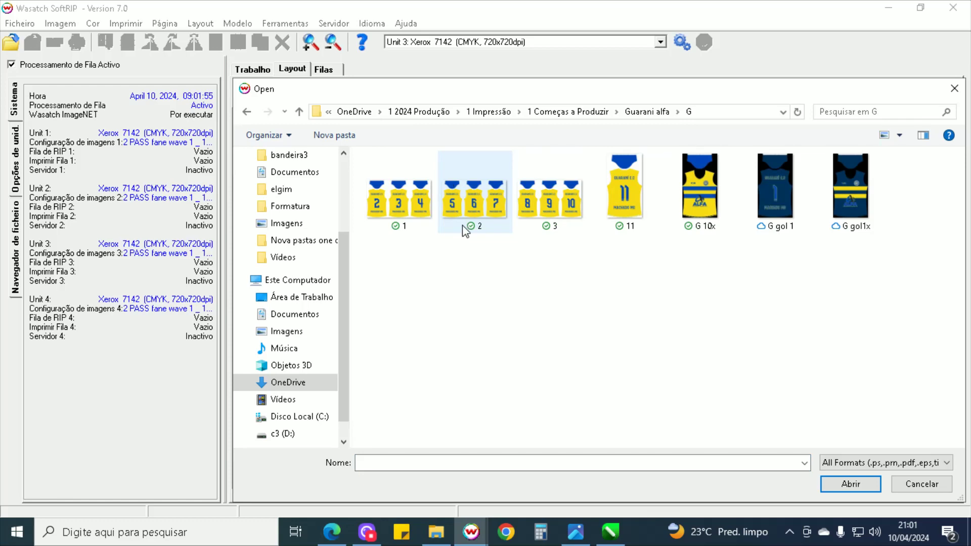
double_click(632, 188)
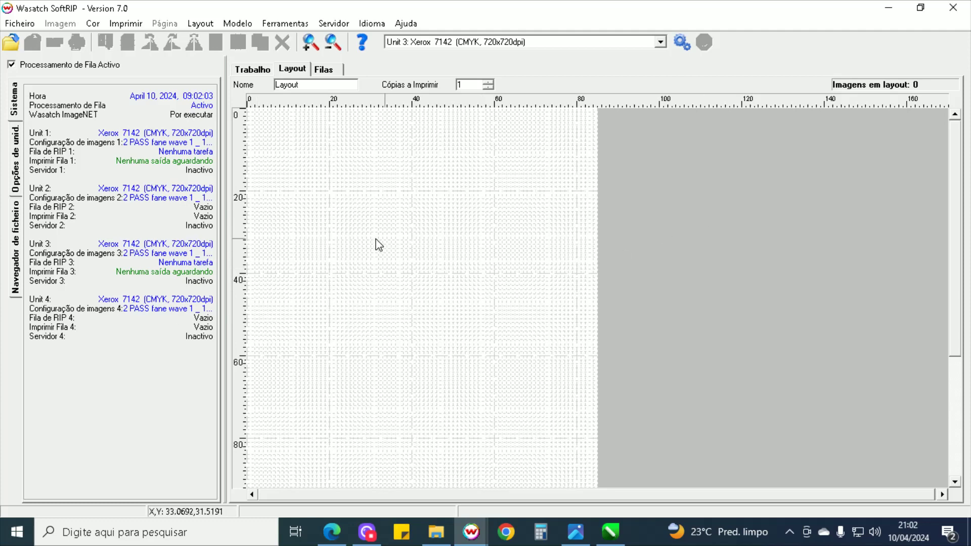
Switch the layout to Unit 1: Xerox 7142, accept automatic rearrangement of the images and send image 11 to print.
left_click(495, 46)
left_click(479, 56)
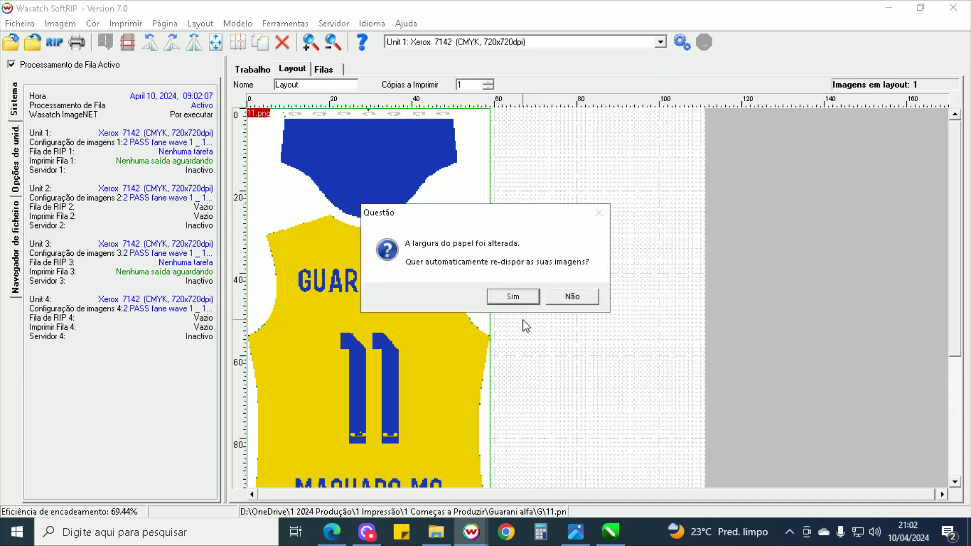
left_click(526, 297)
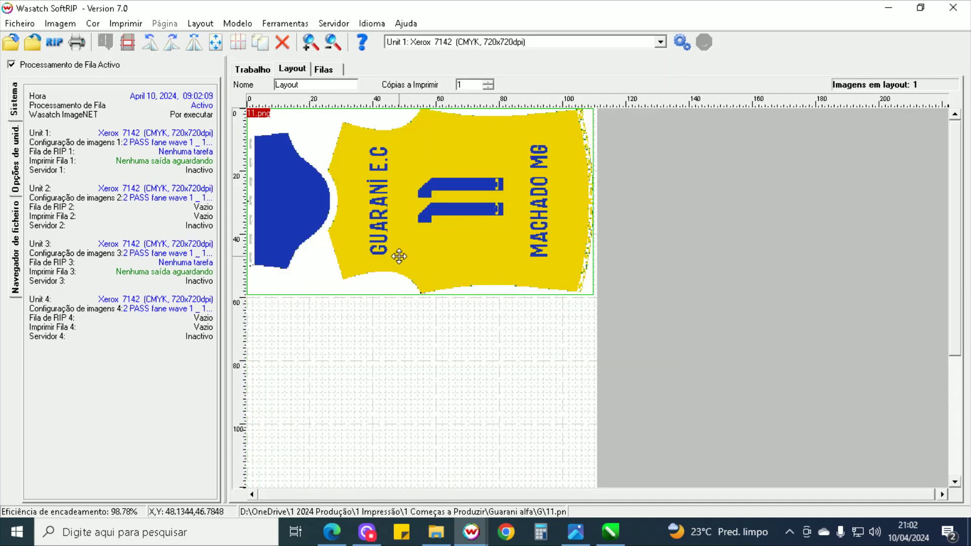
left_click(77, 43)
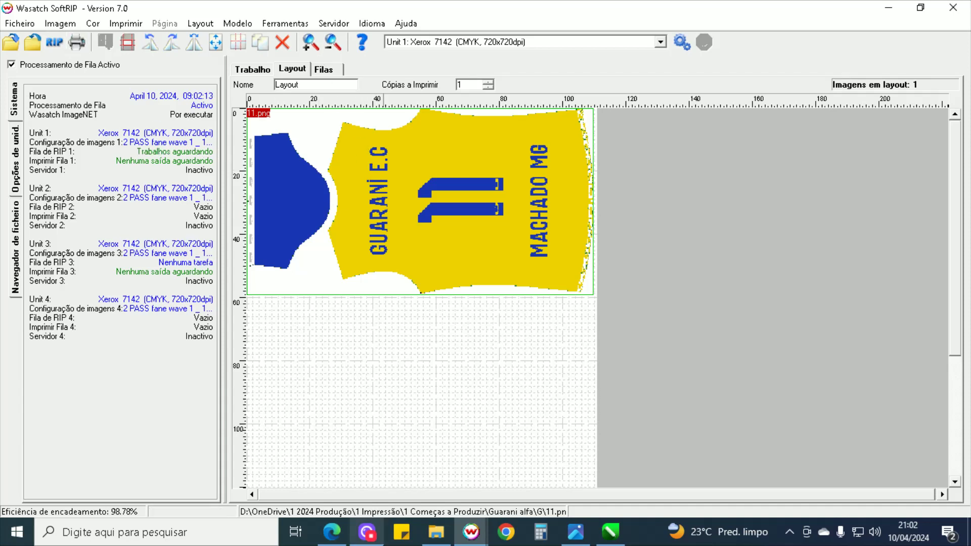